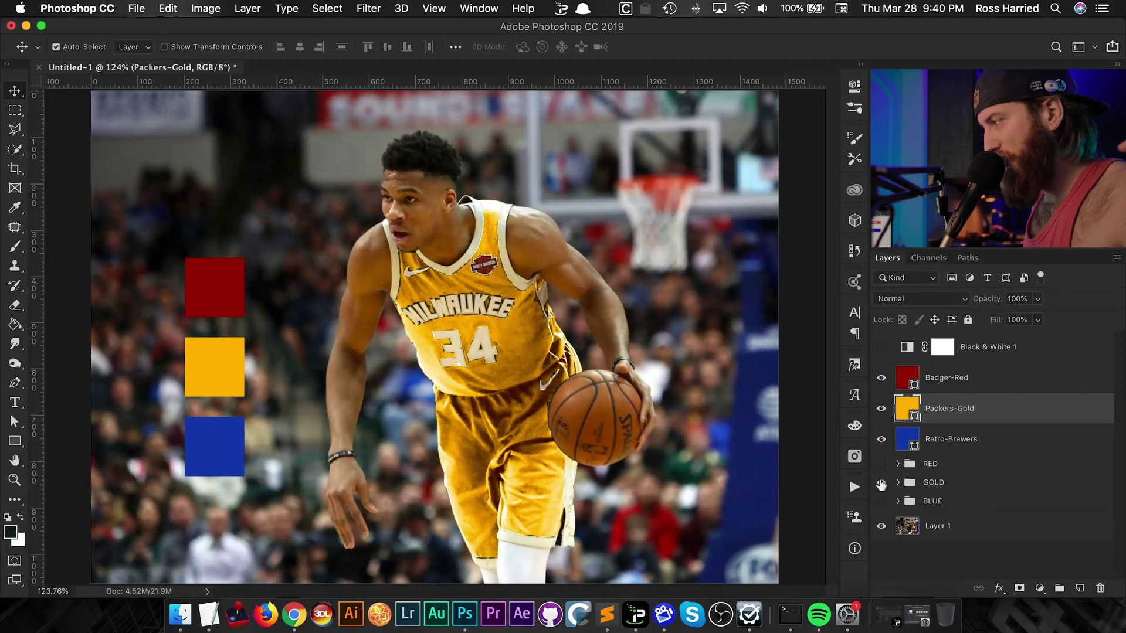
Hide the GOLD layer group and delete the Black & White 1 adjustment layer.
{"action": "left_click", "coordinate": [880, 483]}
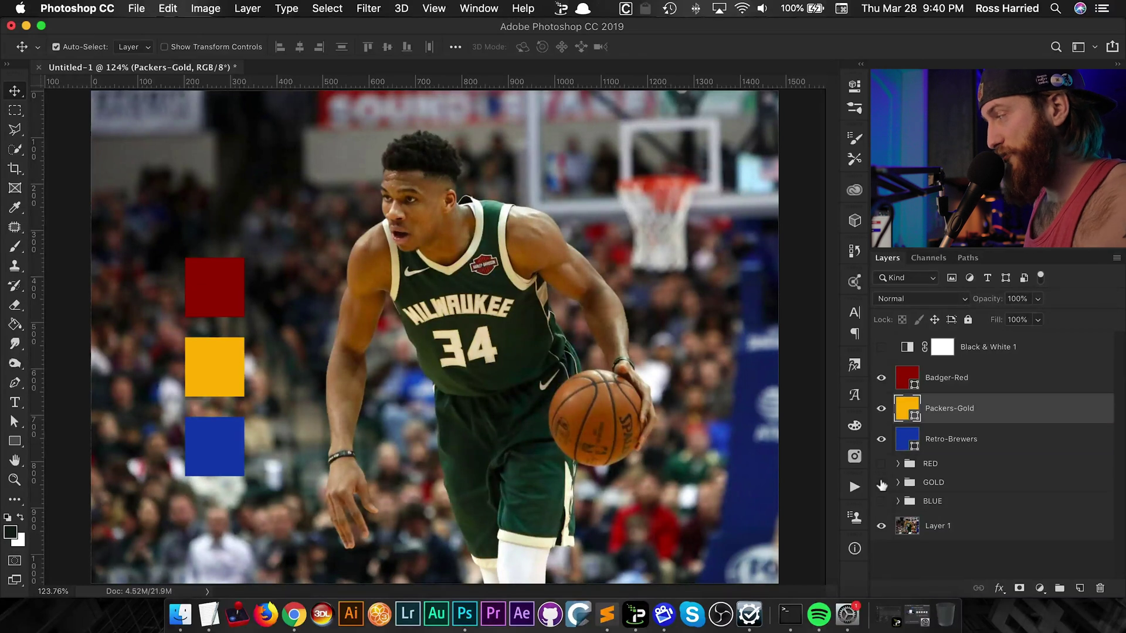
{"action": "left_click", "coordinate": [881, 482]}
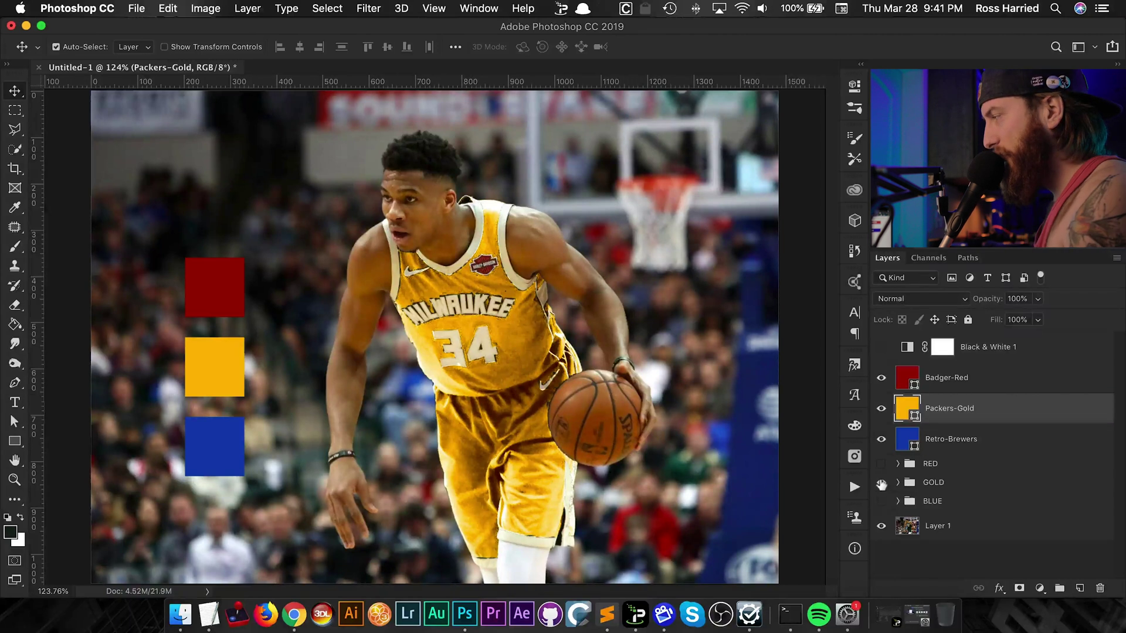
{"action": "left_click", "coordinate": [881, 483]}
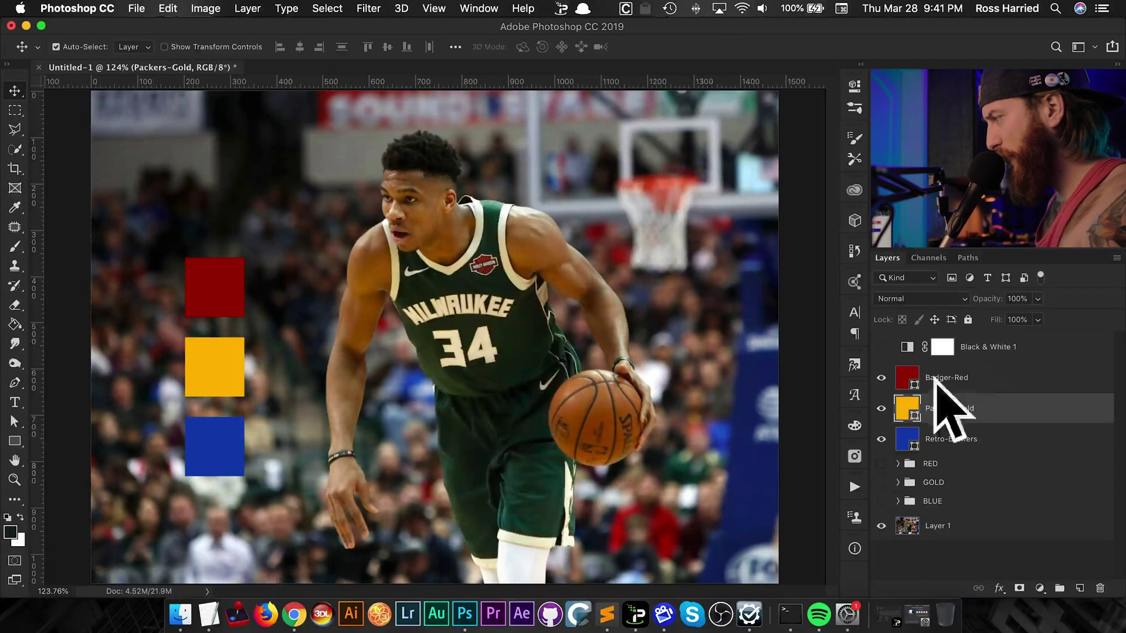
{"action": "left_click", "coordinate": [1036, 347]}
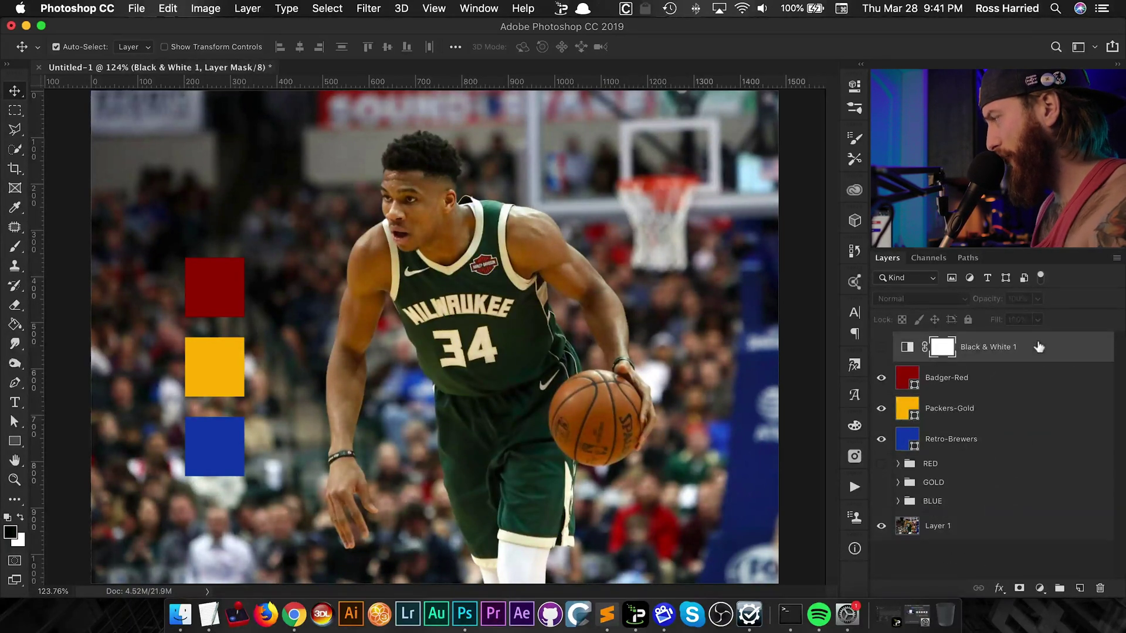
{"action": "key", "text": "BackSpace"}
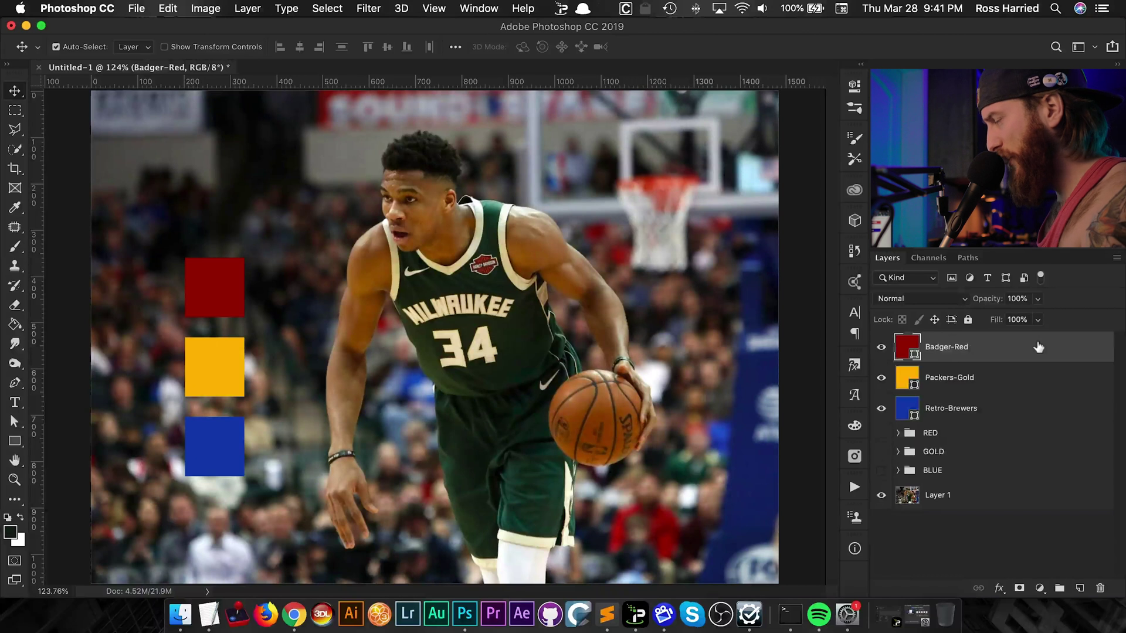
Load the Full-Jersey channel as a selection, try subtracting the TOP channel from it, and reload the Full-Jersey selection.
{"action": "left_click", "coordinate": [926, 258]}
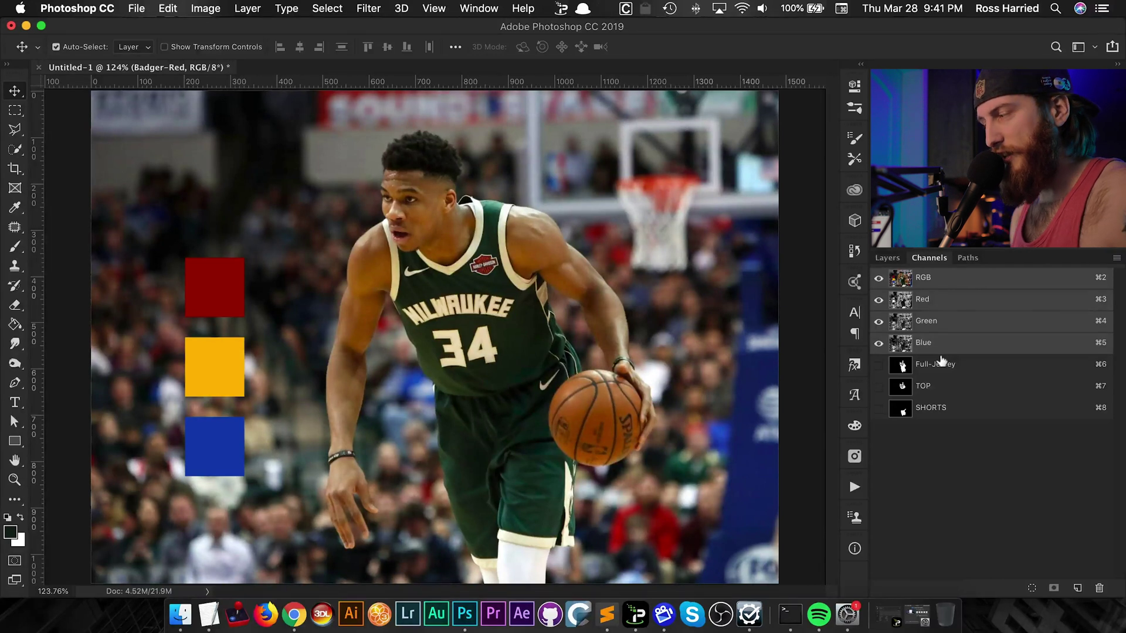
{"action": "left_click", "coordinate": [907, 367], "text": "super"}
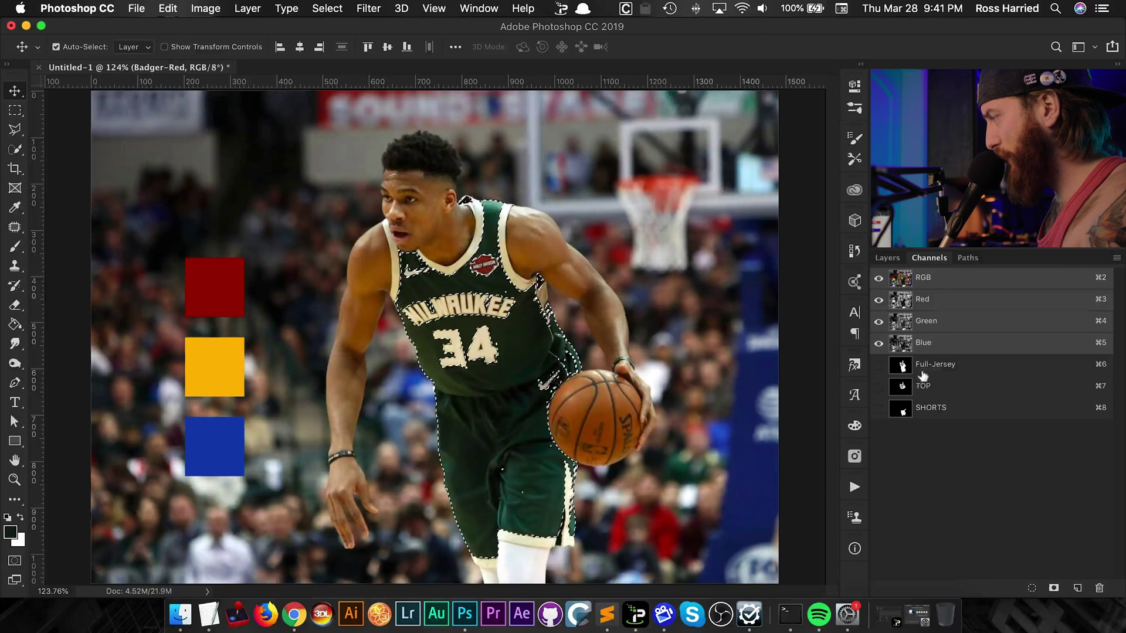
{"action": "left_click", "coordinate": [903, 386], "text": "alt+super"}
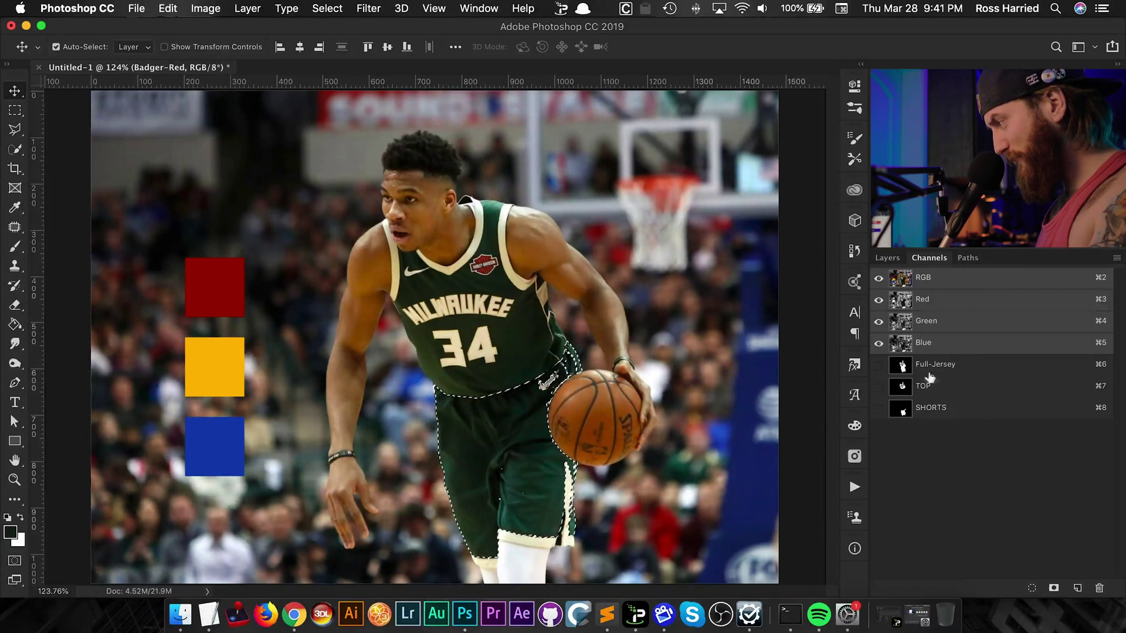
{"action": "left_click", "coordinate": [915, 368], "text": "super"}
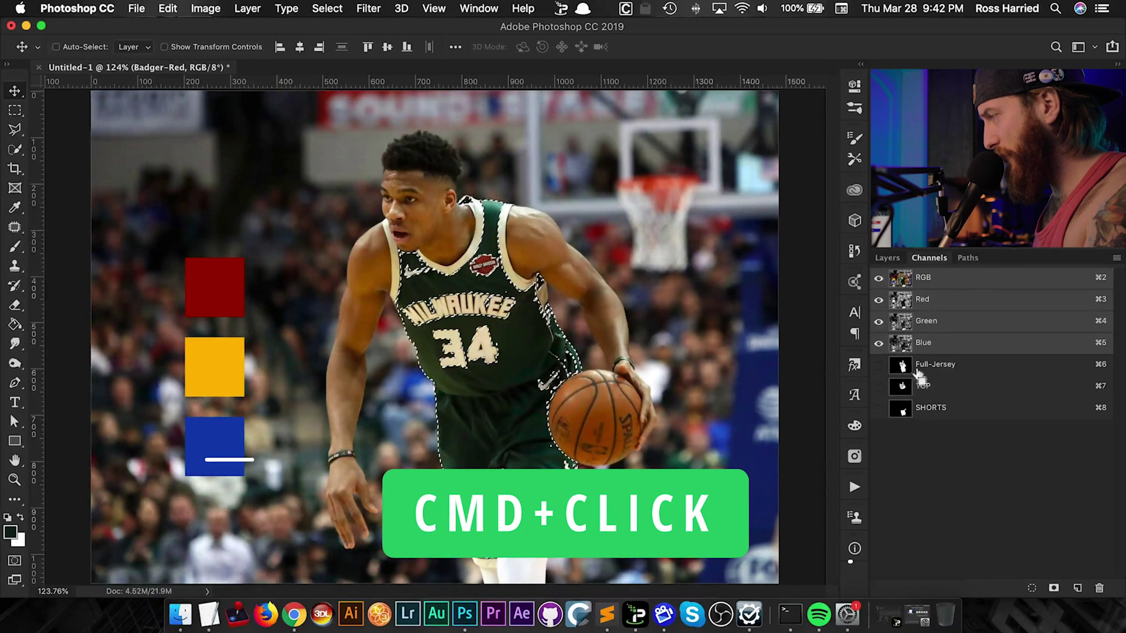
Add a Solid Color fill layer above the RED group using the red swatch's colour (9b0000) and set its blend mode to Color.
{"action": "left_click", "coordinate": [887, 258]}
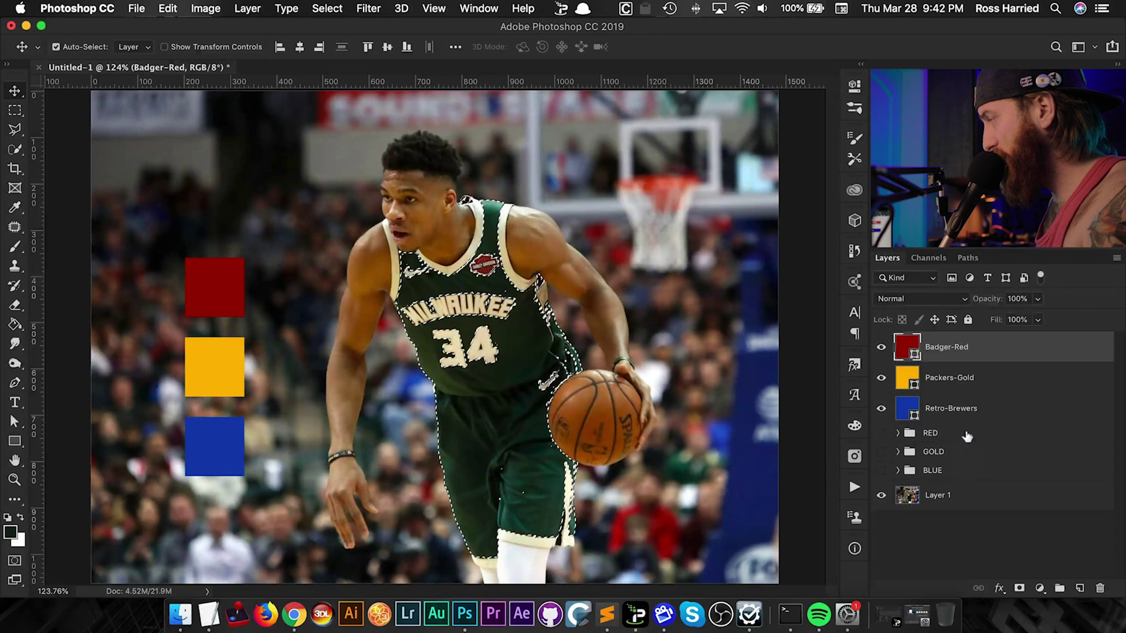
{"action": "left_click", "coordinate": [967, 437]}
{"action": "left_click", "coordinate": [1040, 589]}
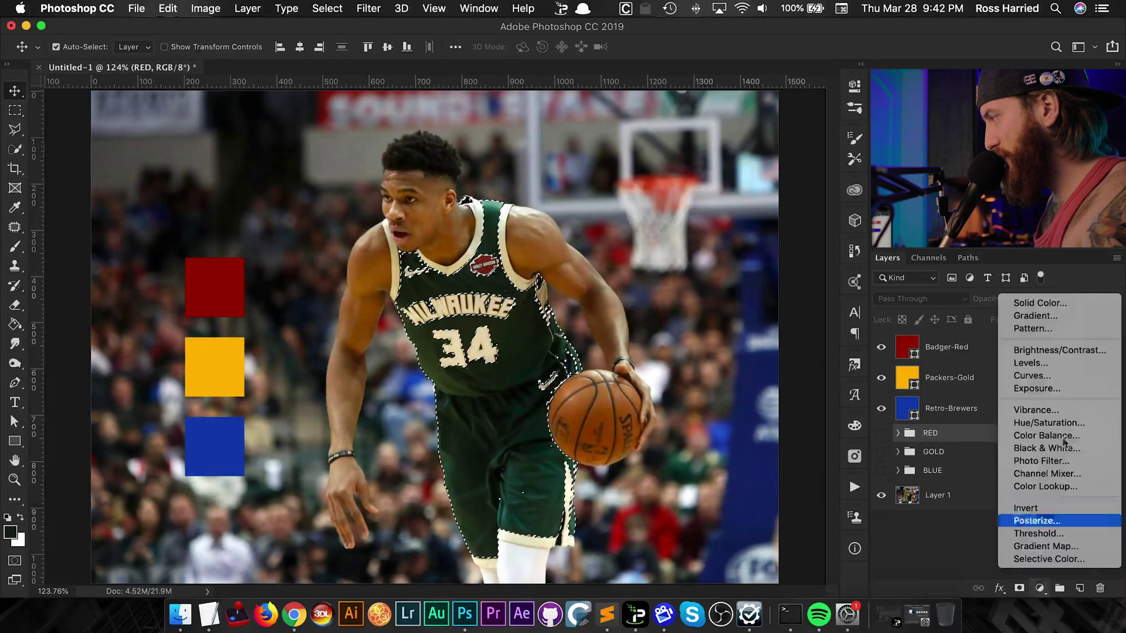
{"action": "left_click", "coordinate": [1039, 303]}
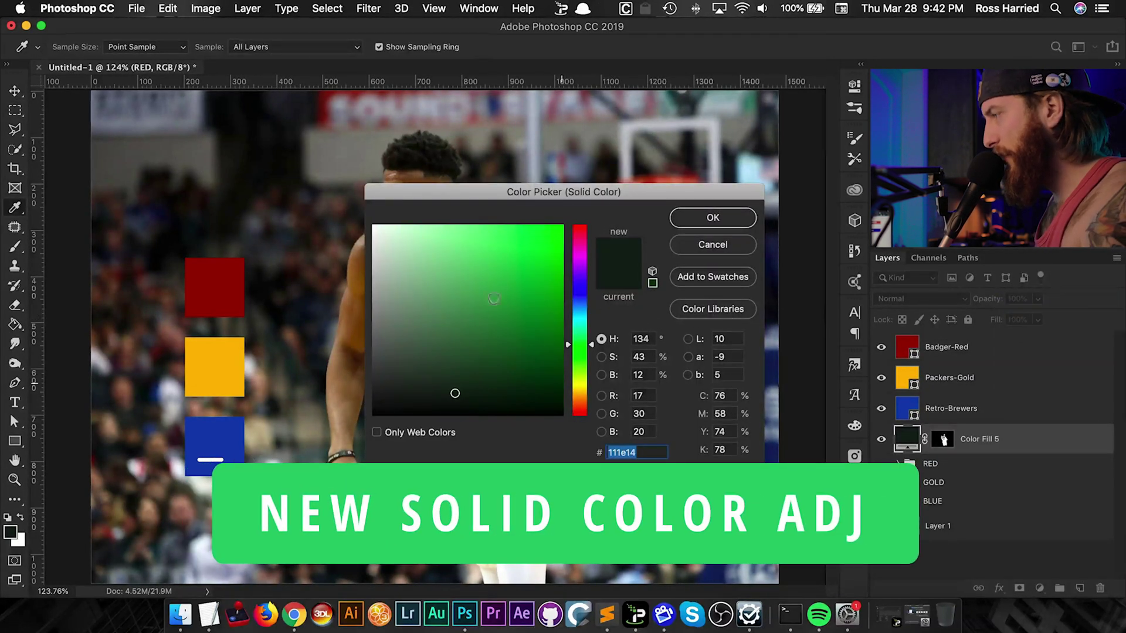
{"action": "left_click", "coordinate": [218, 286]}
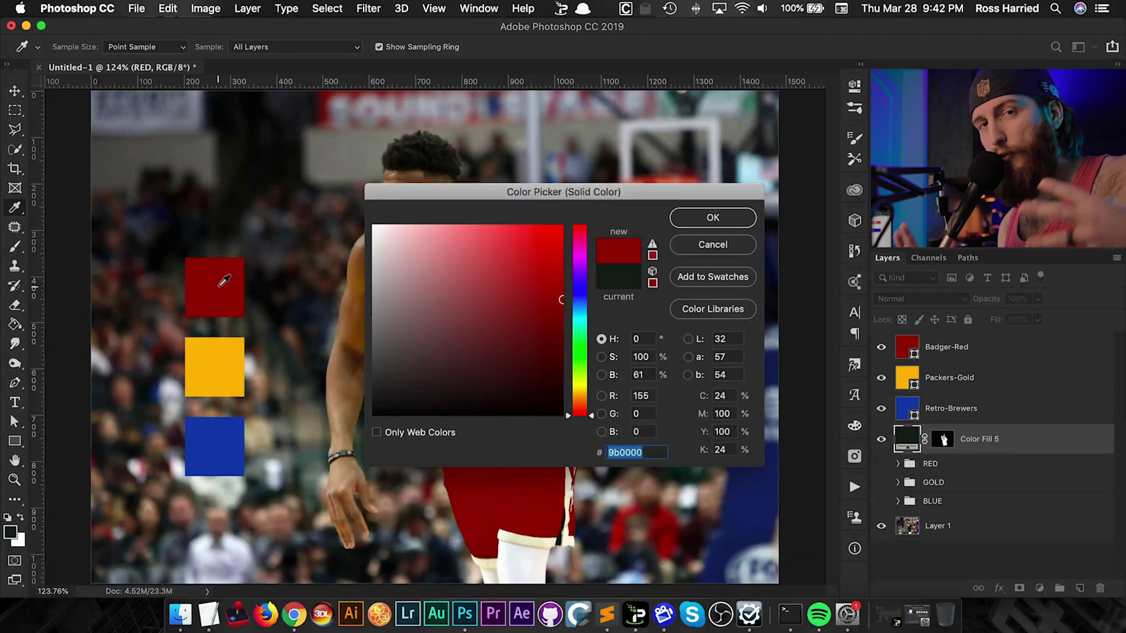
{"action": "left_click", "coordinate": [713, 217]}
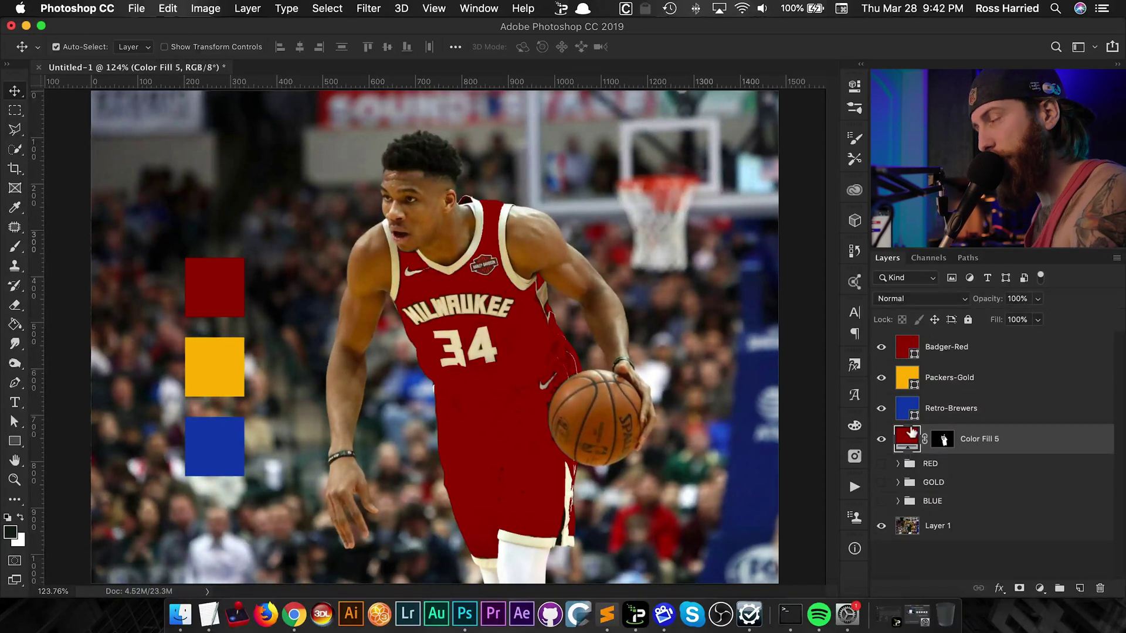
{"action": "left_click", "coordinate": [928, 300]}
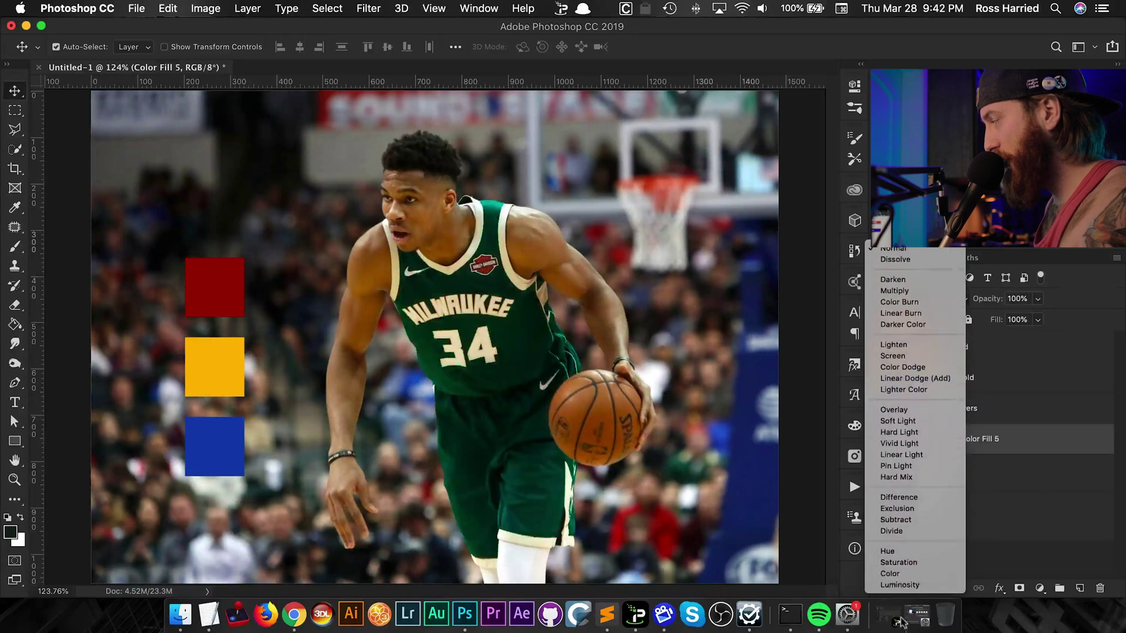
{"action": "left_click", "coordinate": [903, 571]}
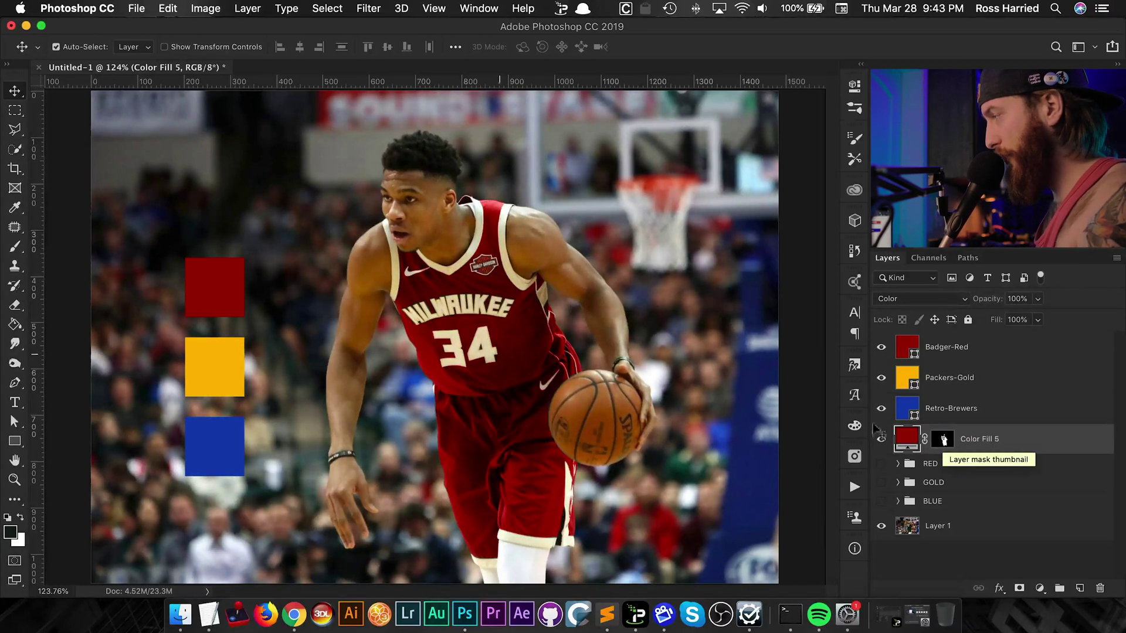
Add a Levels adjustment layer masked by the red fill layer's mask selection and place it directly below that fill layer.
{"action": "left_click", "coordinate": [941, 449], "text": "super"}
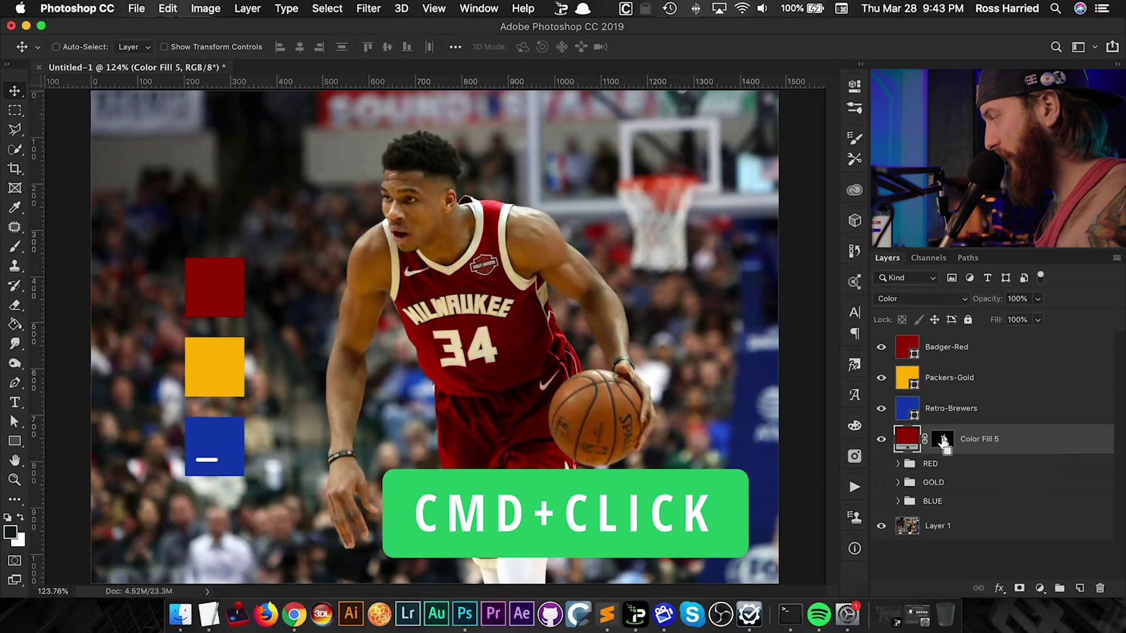
{"action": "left_click", "coordinate": [942, 444], "text": "super"}
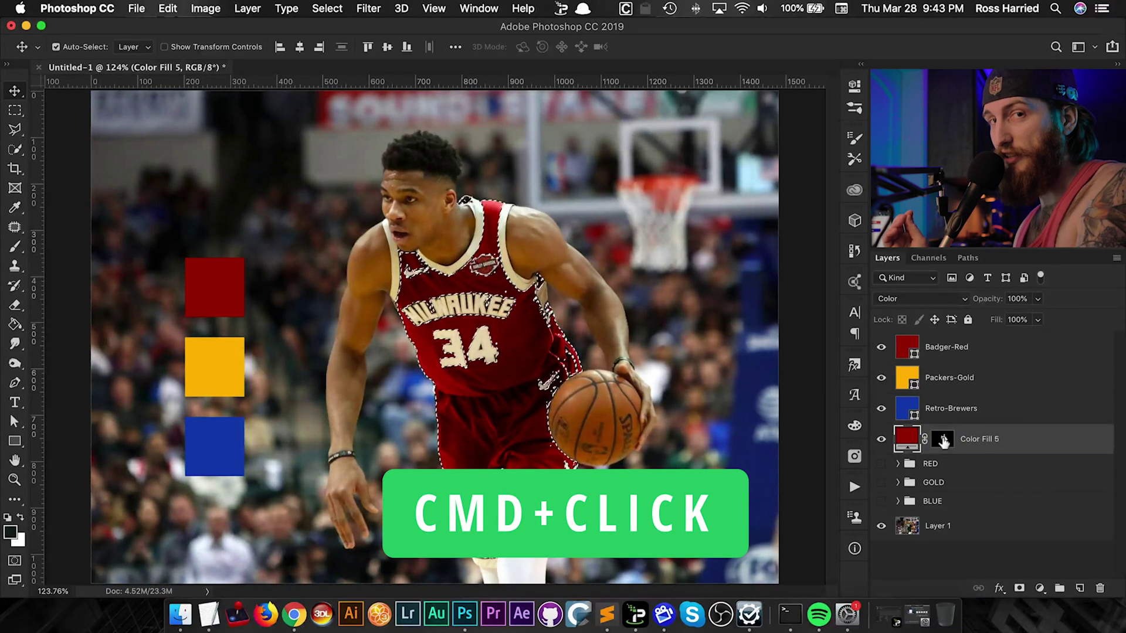
{"action": "left_click", "coordinate": [1040, 588]}
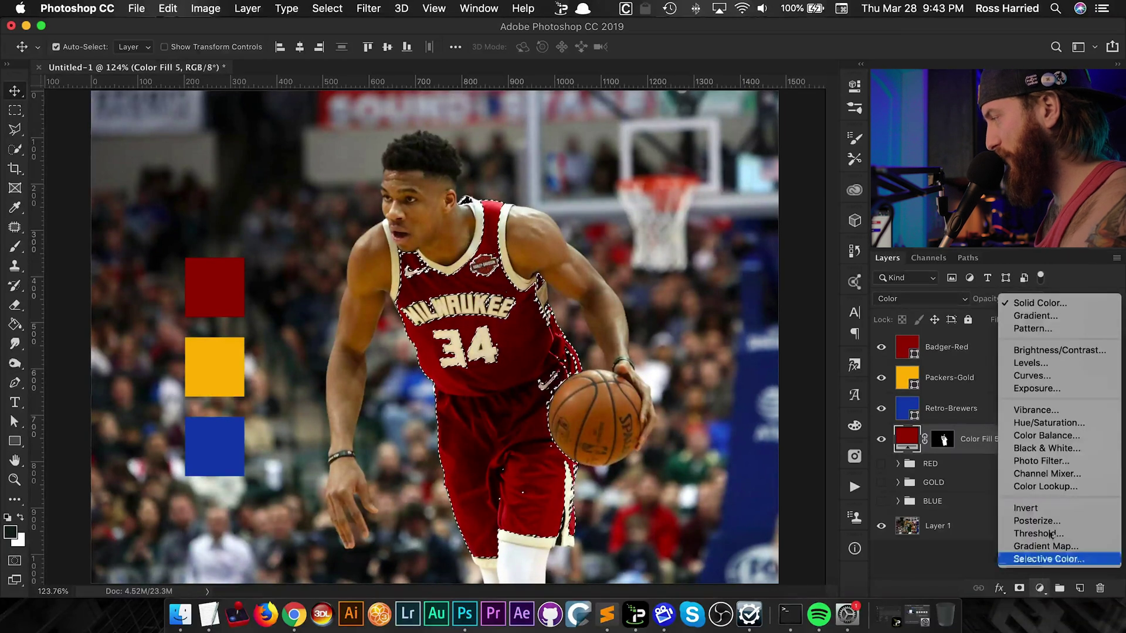
{"action": "left_click", "coordinate": [1030, 363]}
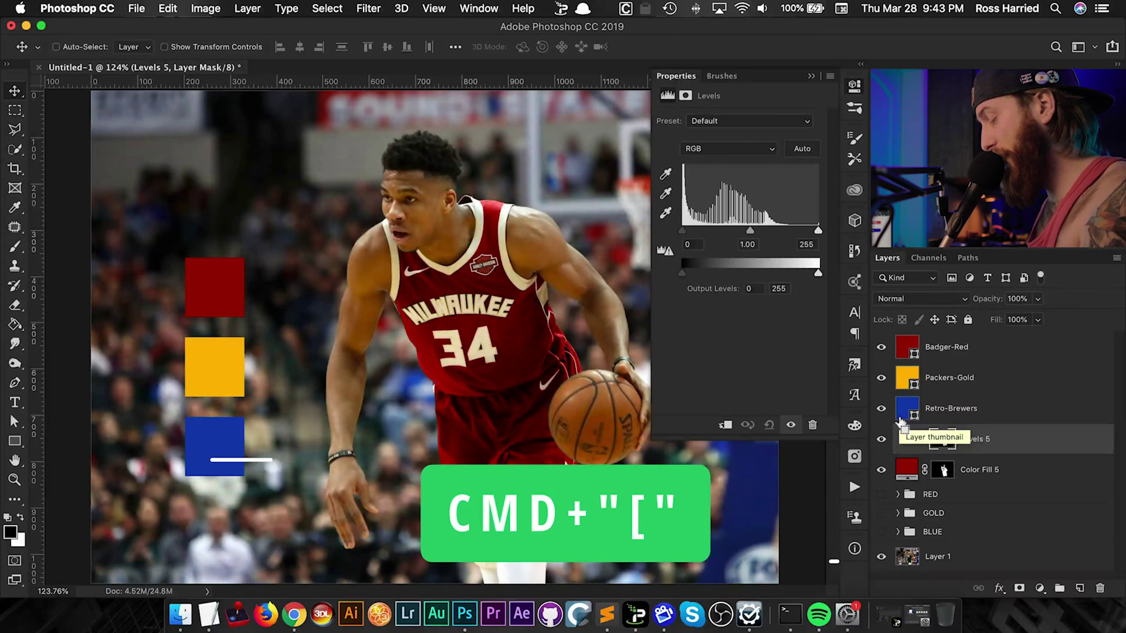
{"action": "key", "text": "super+bracketleft"}
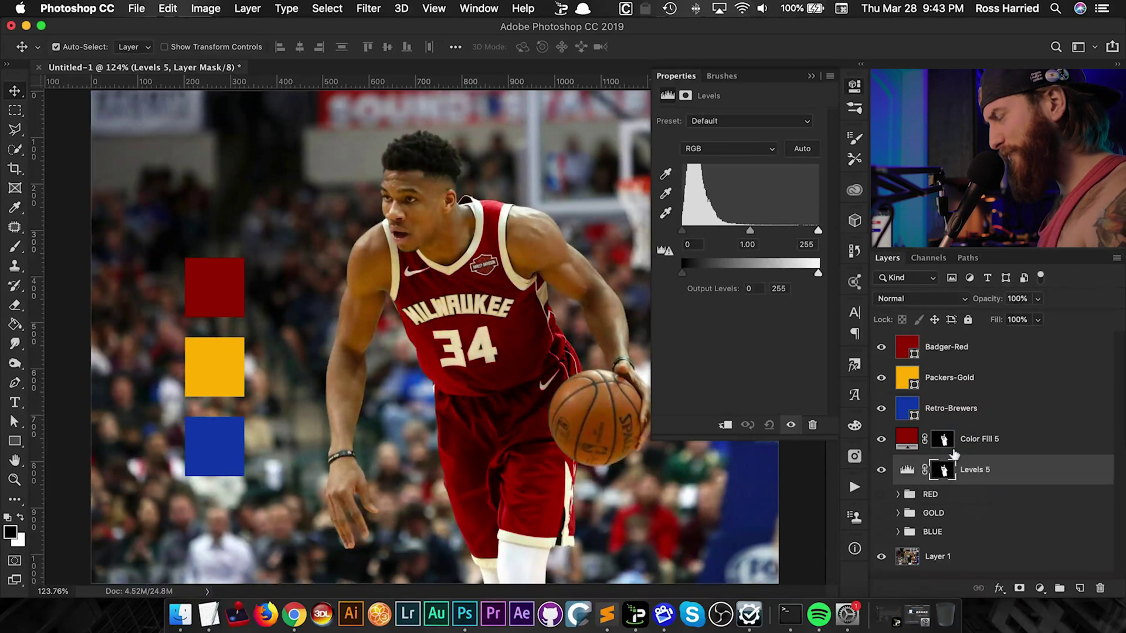
Set the Levels adjustment layer's blend mode to Luminosity.
{"action": "left_click", "coordinate": [907, 441]}
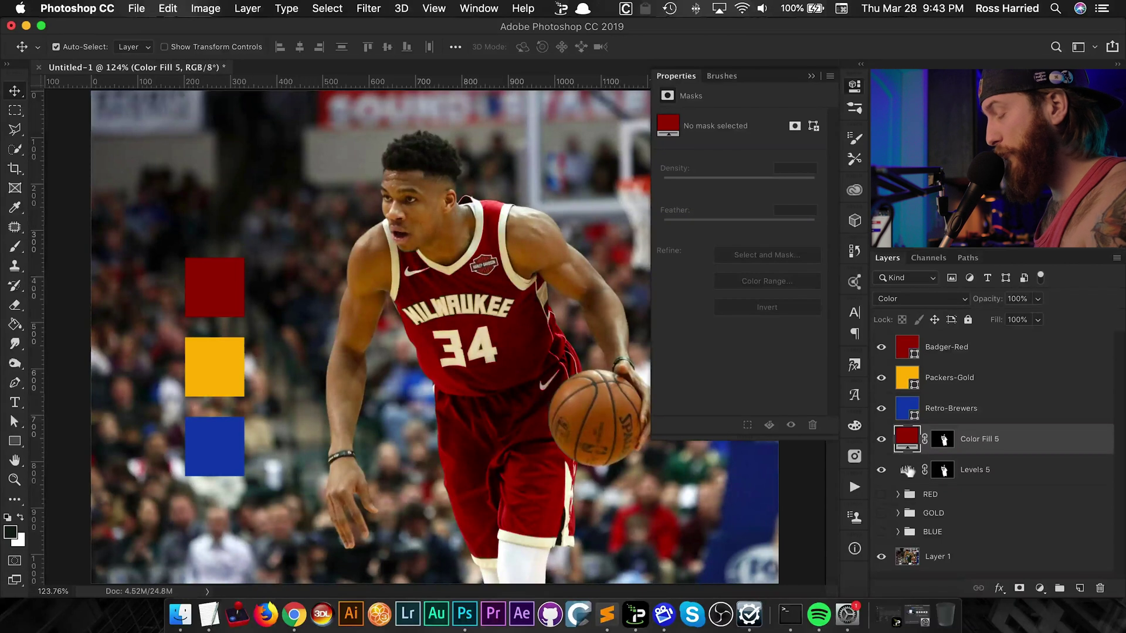
{"action": "left_click", "coordinate": [907, 470]}
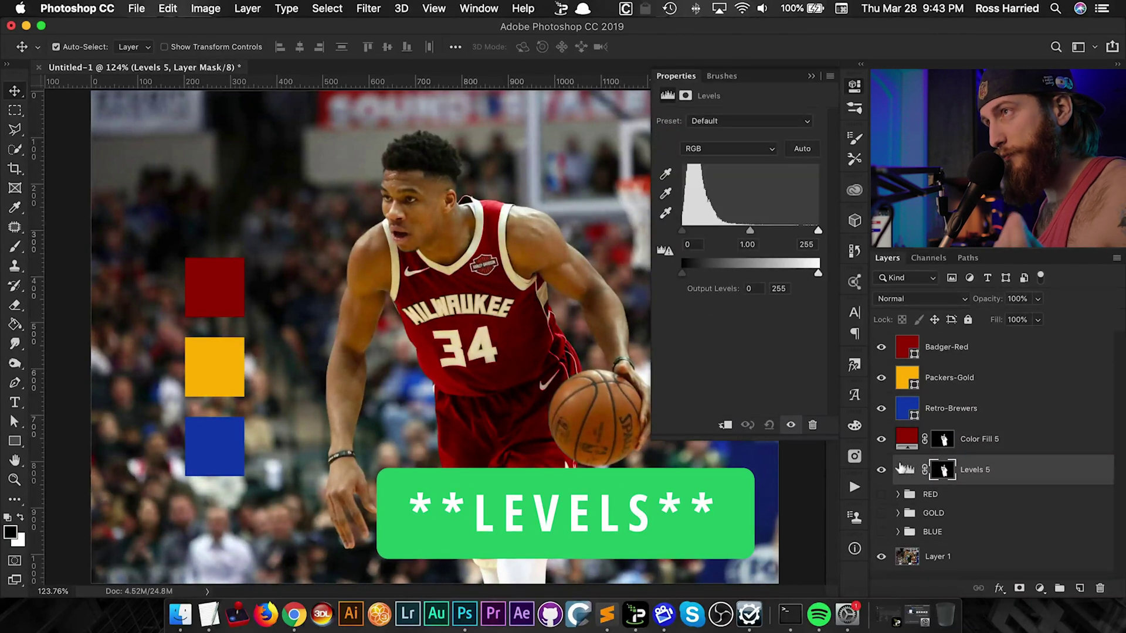
{"action": "left_click", "coordinate": [906, 300]}
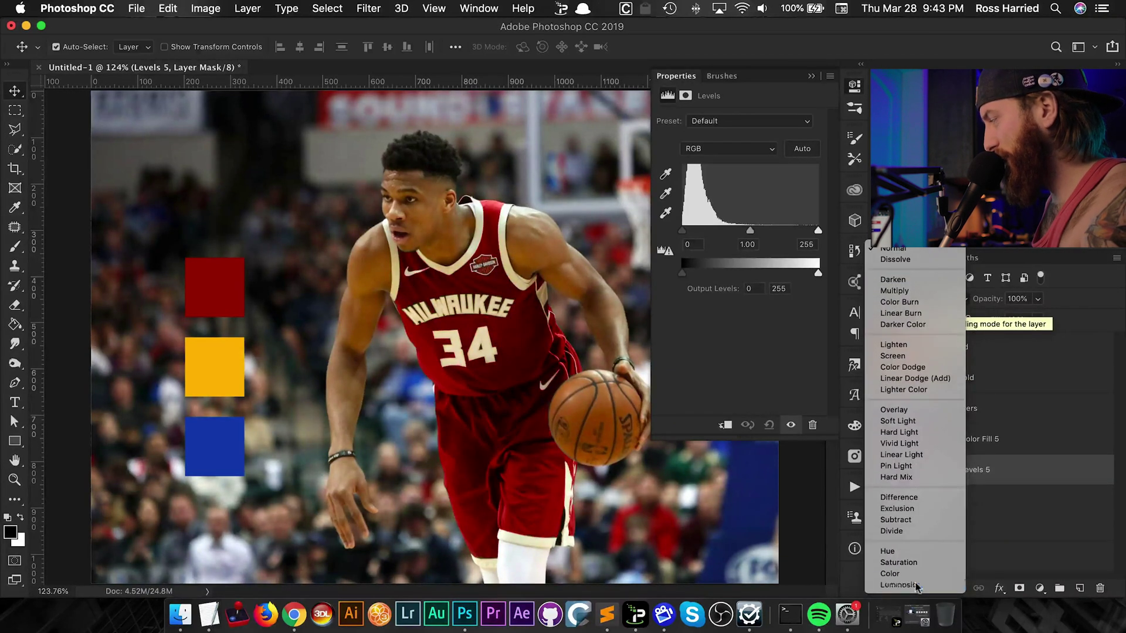
{"action": "left_click", "coordinate": [912, 583]}
Reposition the red, gold and blue colour swatches with the Move tool into an evenly spaced column beside the player.
{"action": "left_click", "coordinate": [907, 350]}
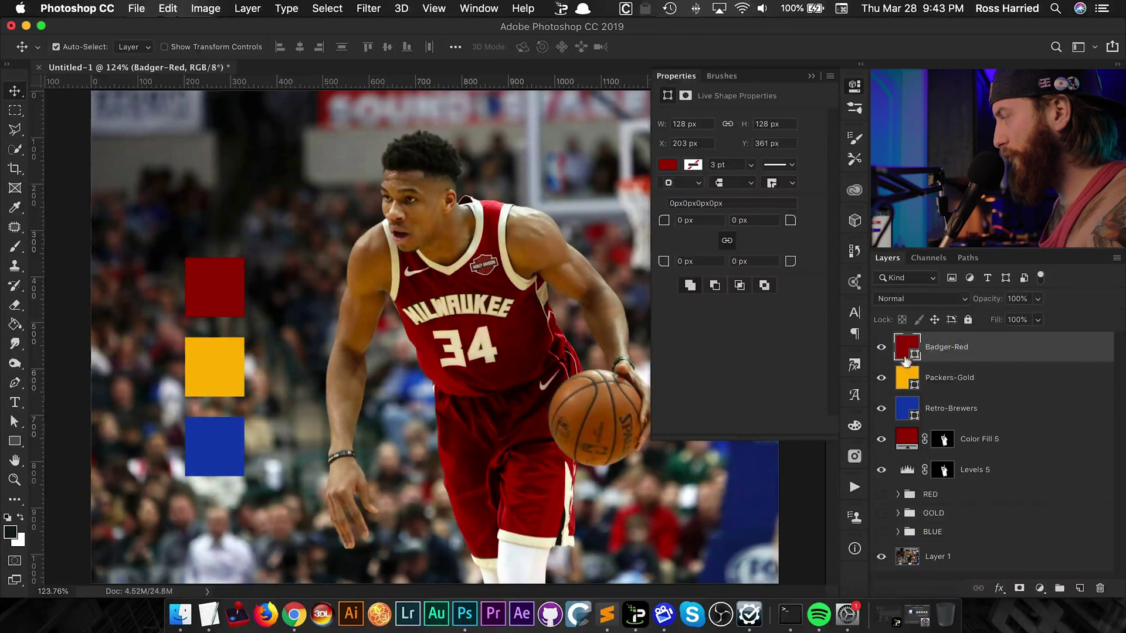
{"action": "key", "text": "v"}
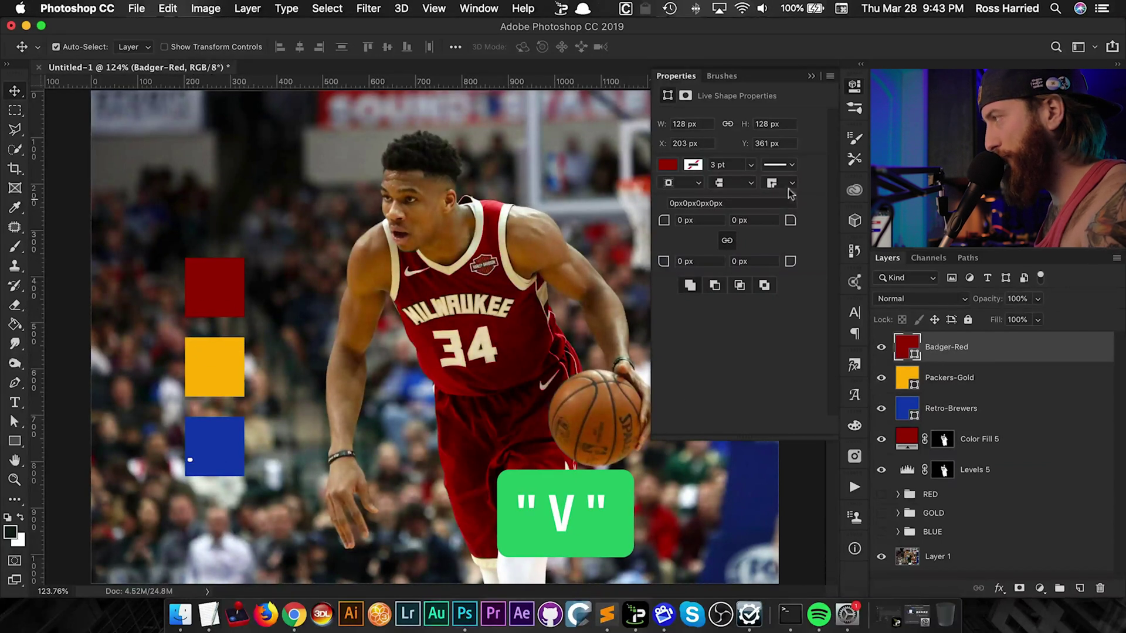
{"action": "left_click", "coordinate": [854, 97]}
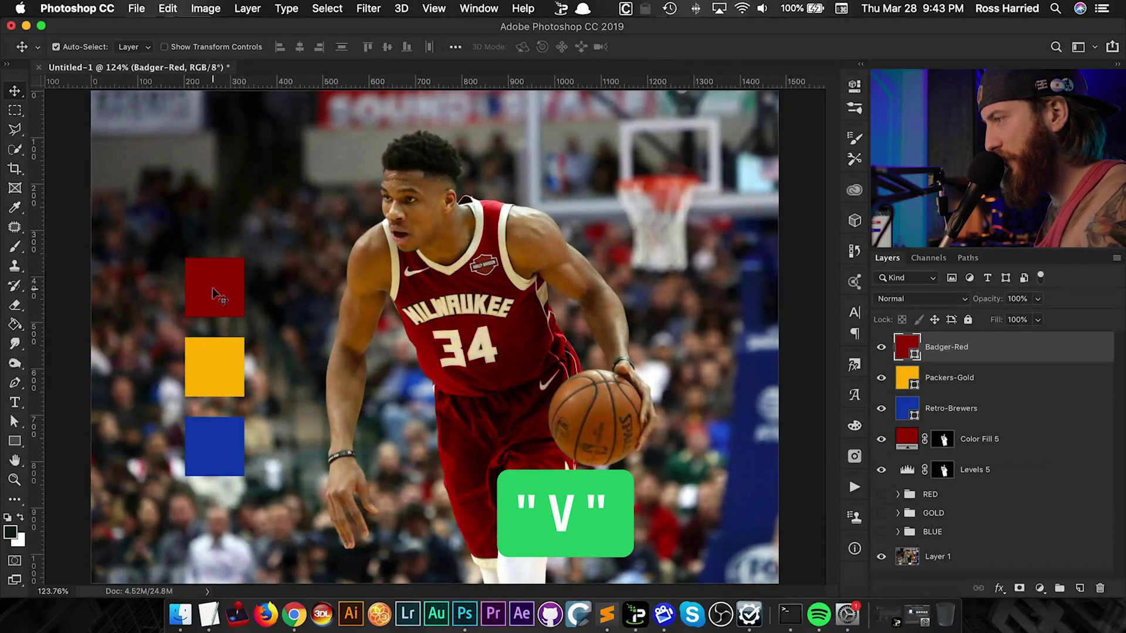
{"action": "left_click_drag", "start_coordinate": [217, 293], "coordinate": [233, 274]}
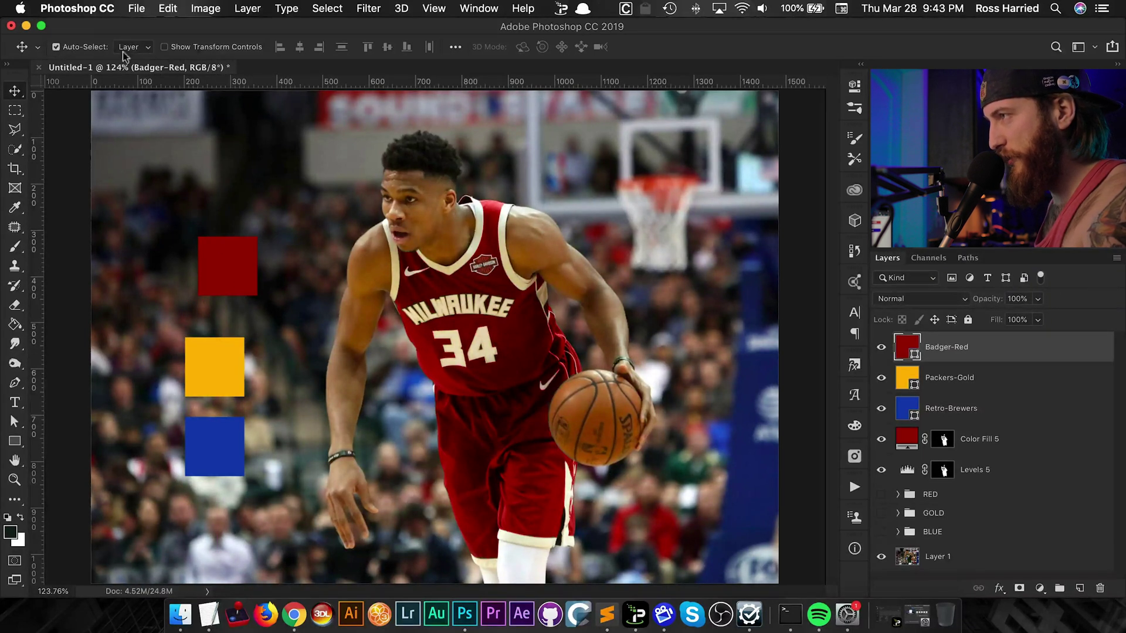
{"action": "left_click_drag", "start_coordinate": [235, 359], "coordinate": [234, 346]}
{"action": "left_click", "coordinate": [205, 263]}
{"action": "left_click_drag", "start_coordinate": [214, 274], "coordinate": [221, 274]}
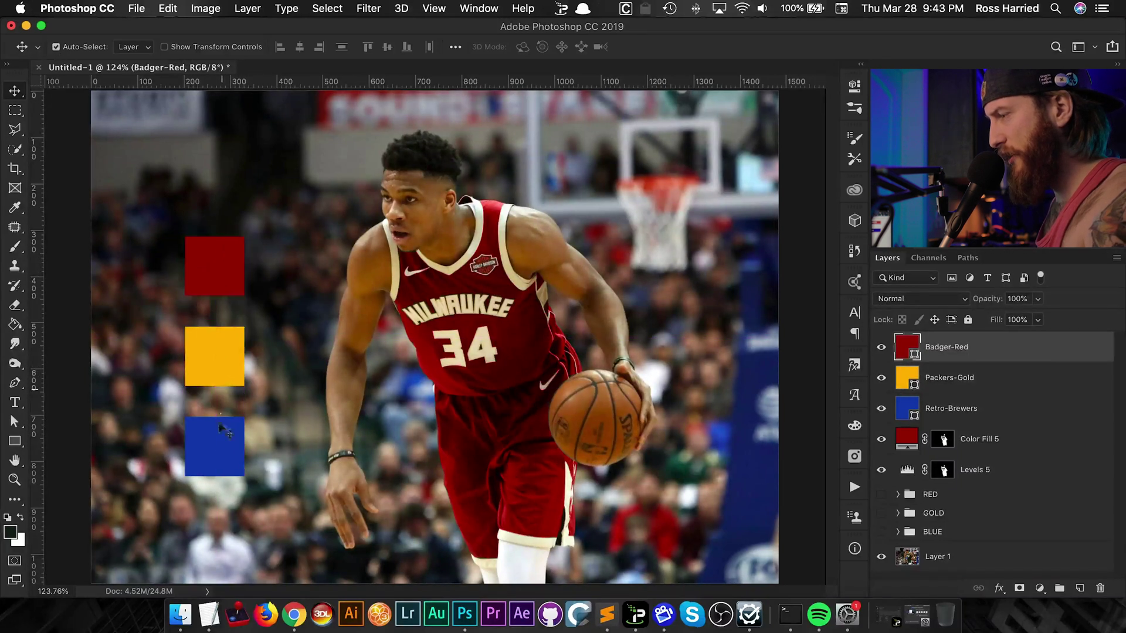
{"action": "left_click_drag", "start_coordinate": [218, 445], "coordinate": [221, 436]}
{"action": "left_click_drag", "start_coordinate": [220, 375], "coordinate": [222, 376]}
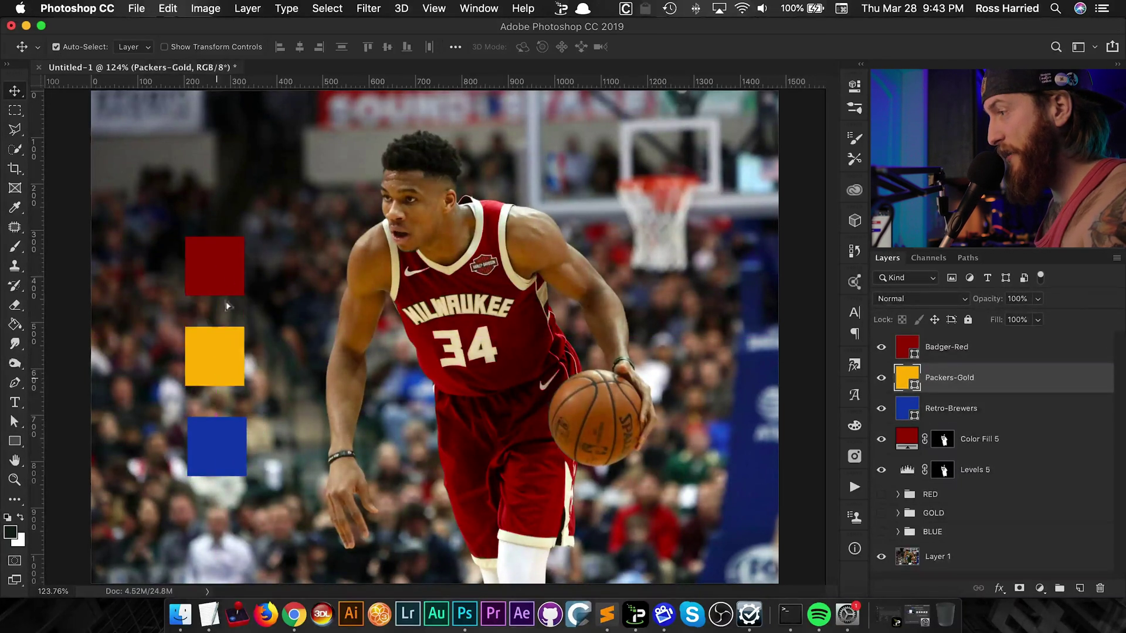
Move the red swatch onto the front of the jersey and add a Black & White adjustment layer above all other layers.
{"action": "left_click_drag", "start_coordinate": [226, 286], "coordinate": [462, 339]}
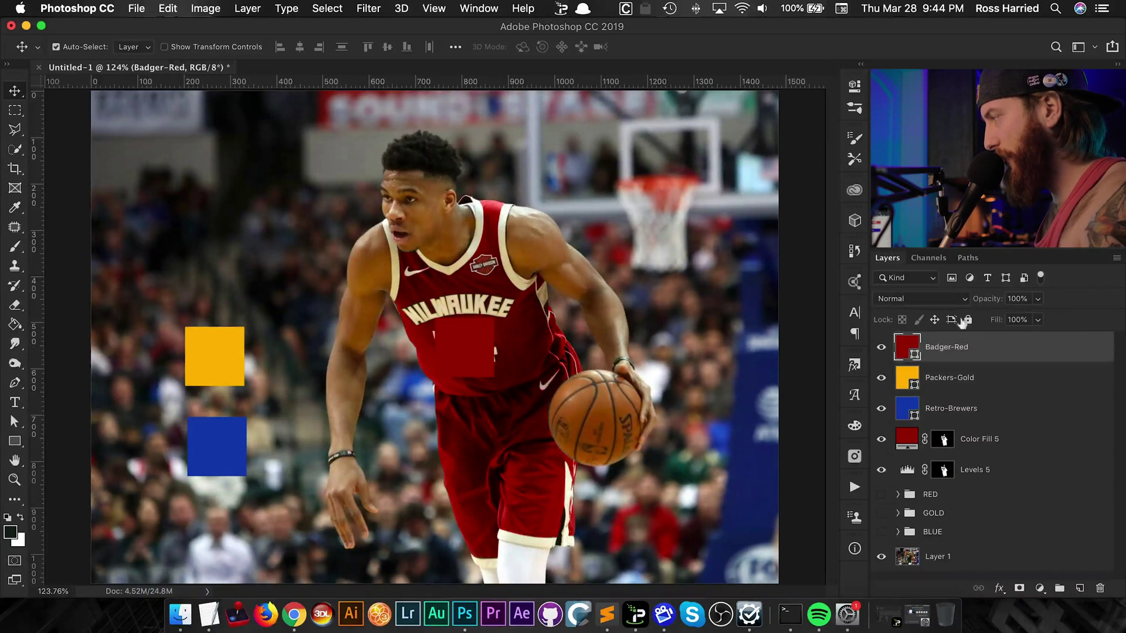
{"action": "left_click", "coordinate": [988, 434]}
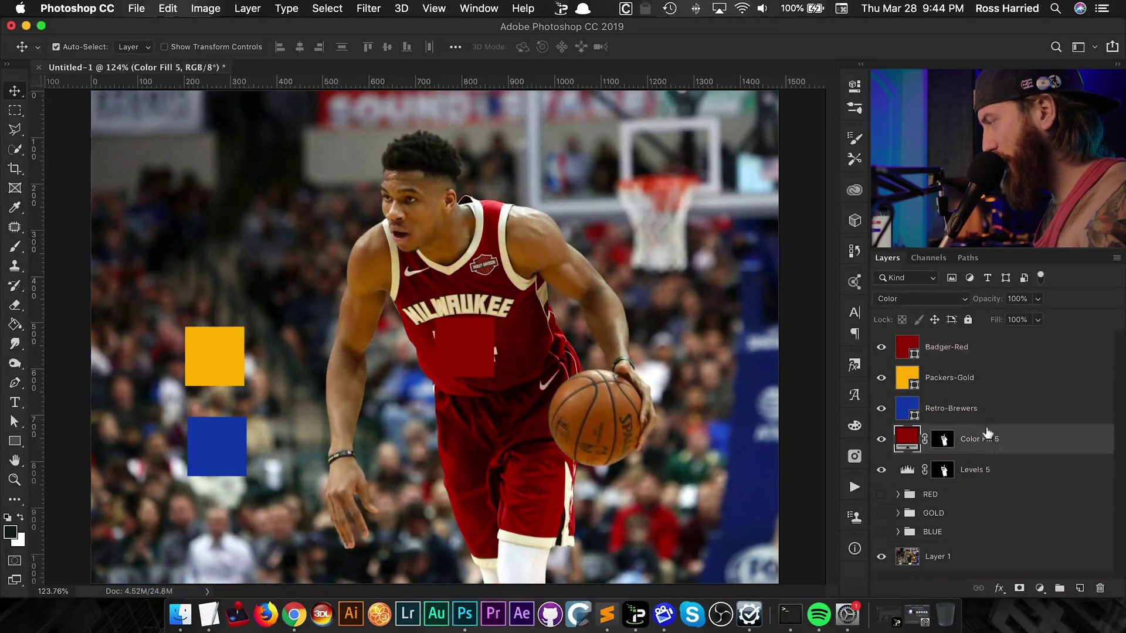
{"action": "left_click", "coordinate": [990, 350]}
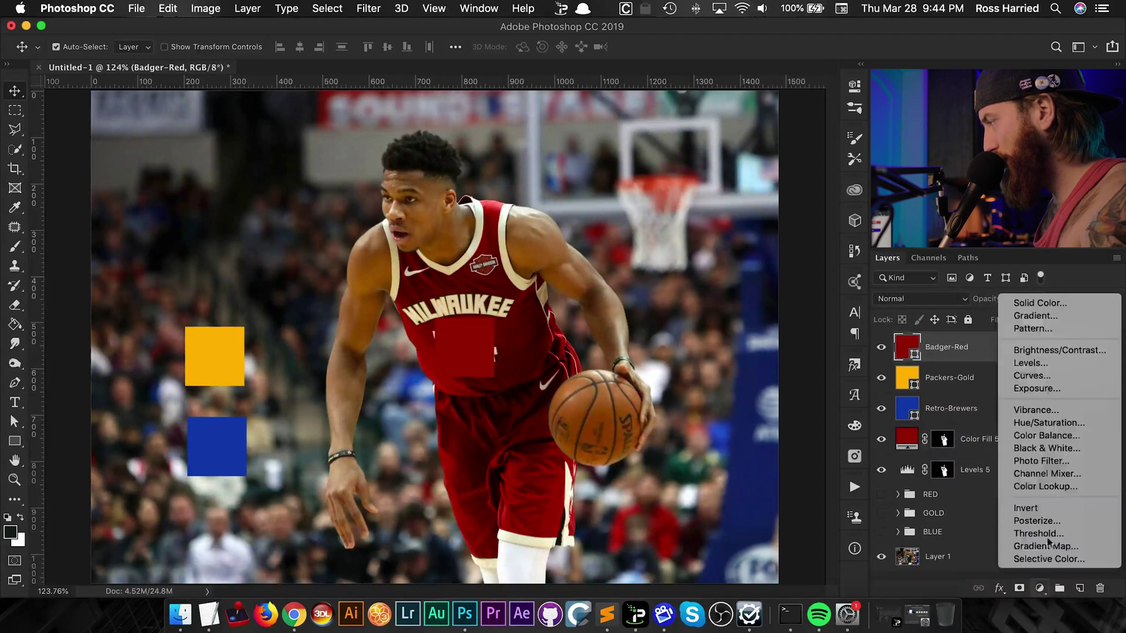
{"action": "left_click", "coordinate": [1040, 587]}
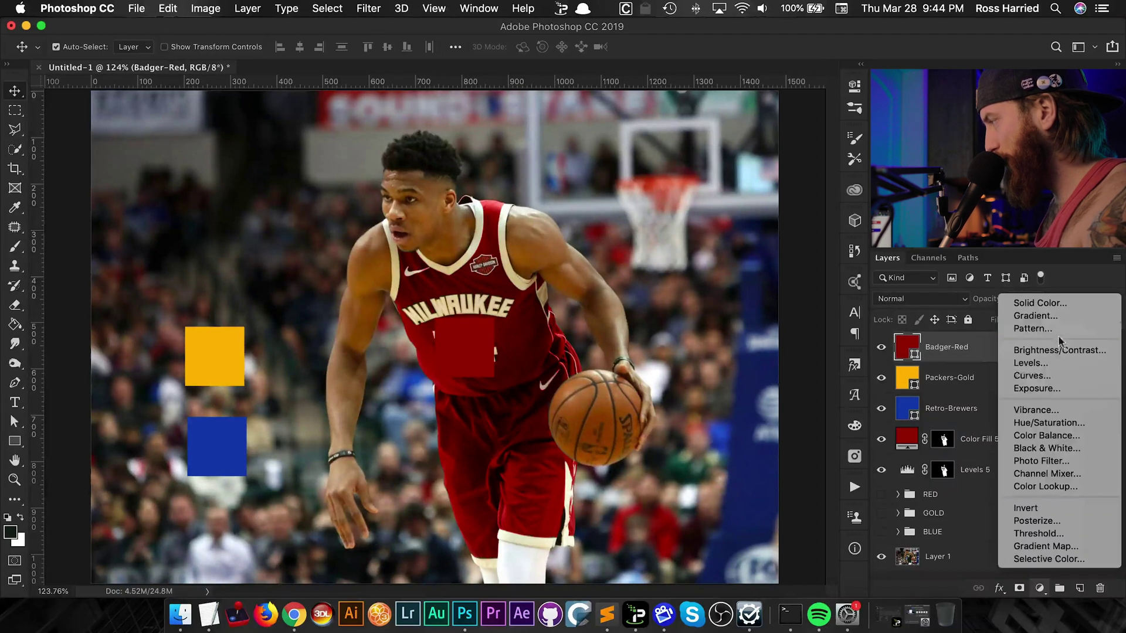
{"action": "left_click", "coordinate": [1069, 448]}
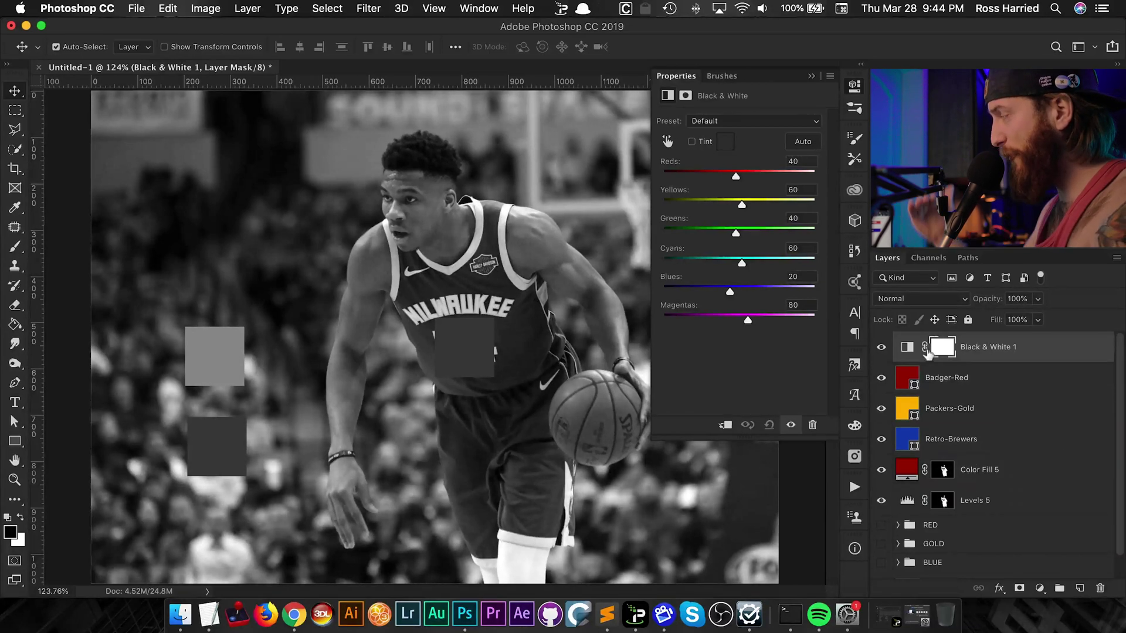
Set the jersey's Levels layer to midtones 1.23 and output levels 17 and 164 to match the red swatch's grey tone.
{"action": "left_click", "coordinate": [917, 380]}
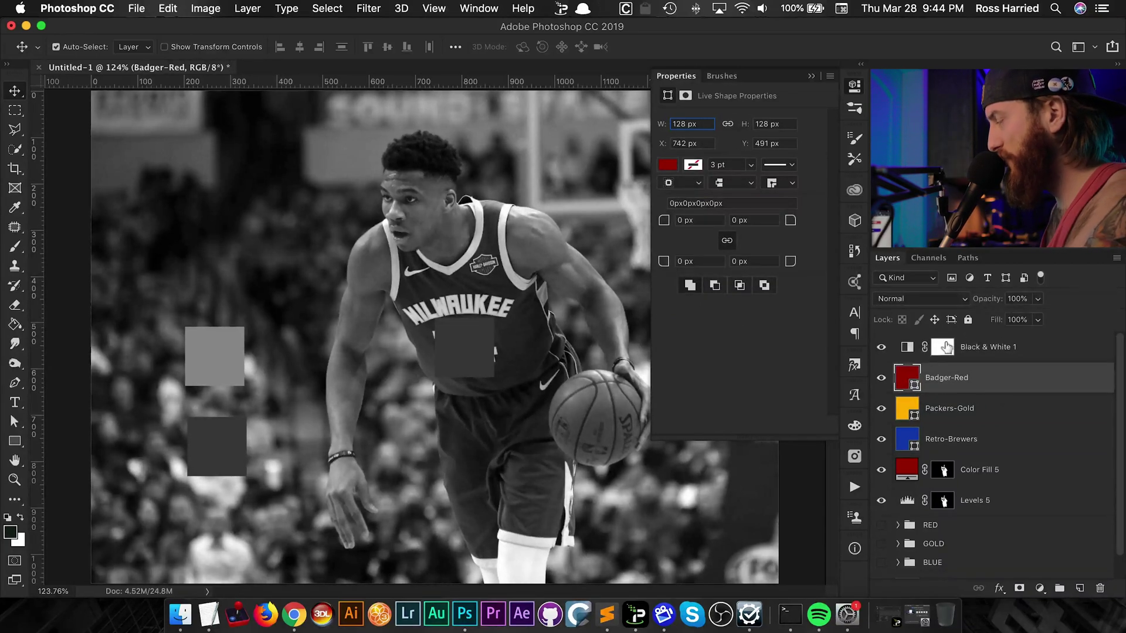
{"action": "left_click", "coordinate": [907, 502]}
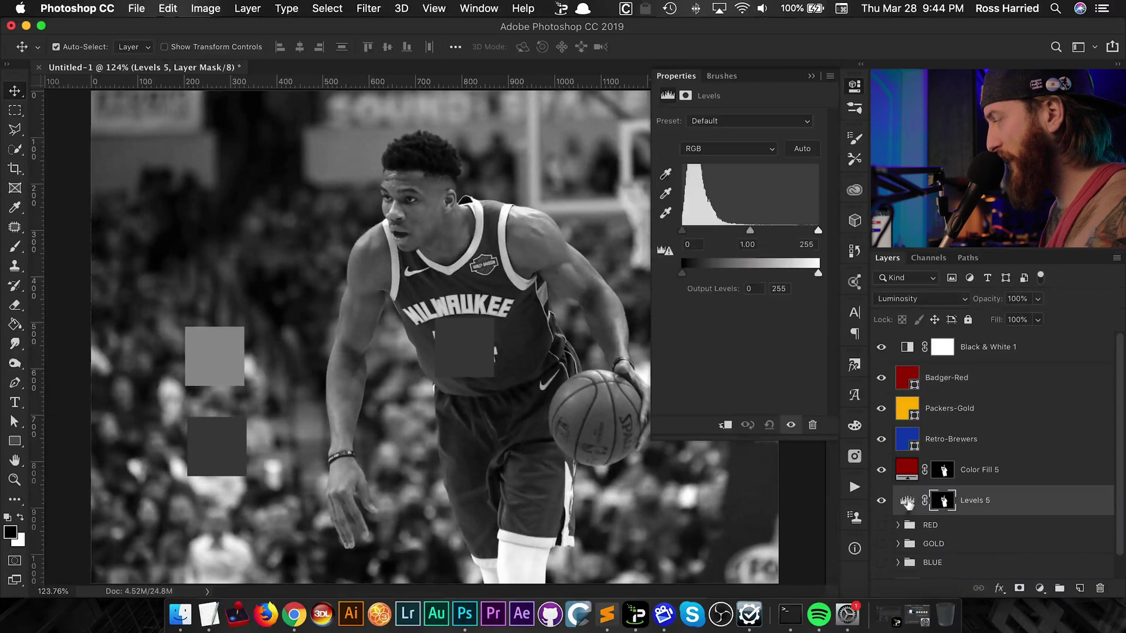
{"action": "left_click", "coordinate": [908, 502]}
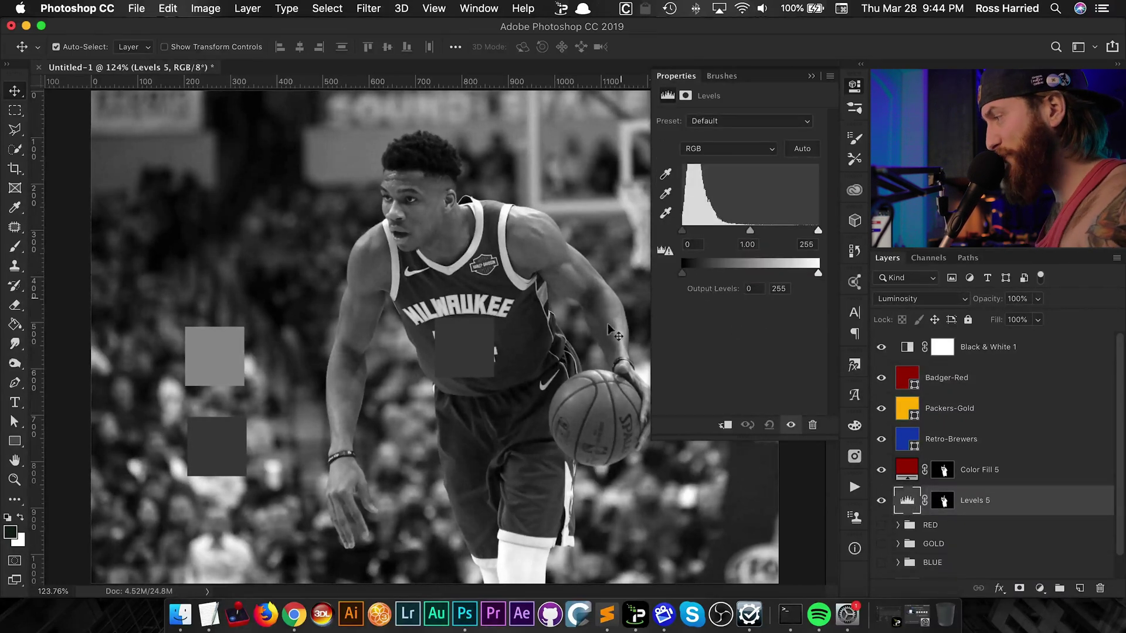
{"action": "key", "text": "super+equal"}
{"action": "key", "text": "super+equal"}
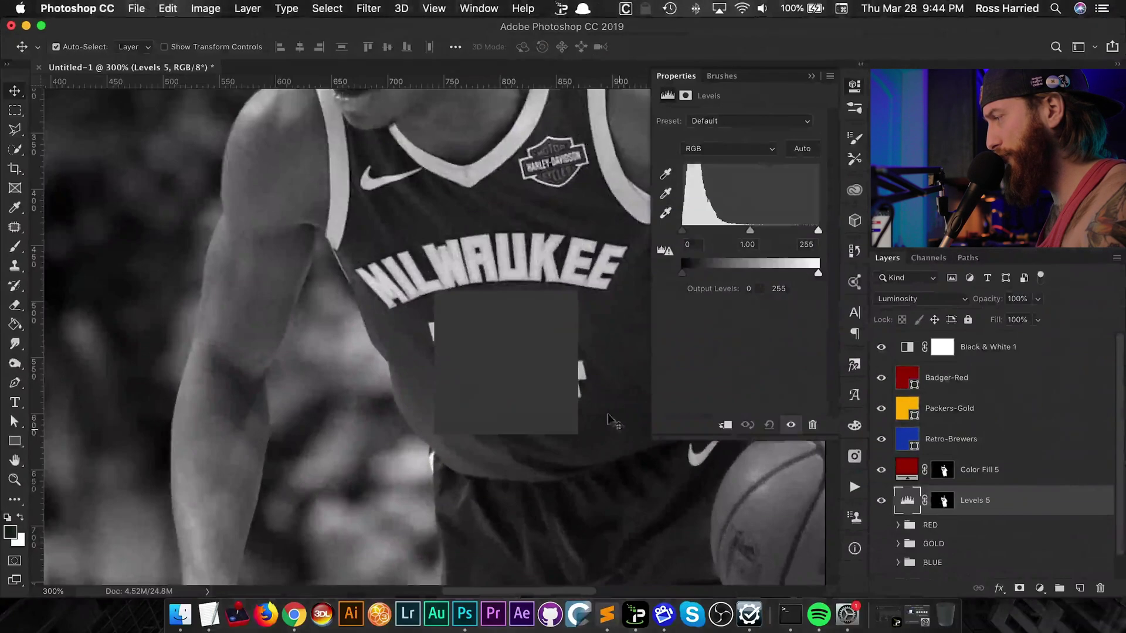
{"action": "left_click_drag", "start_coordinate": [571, 378], "coordinate": [485, 304]}
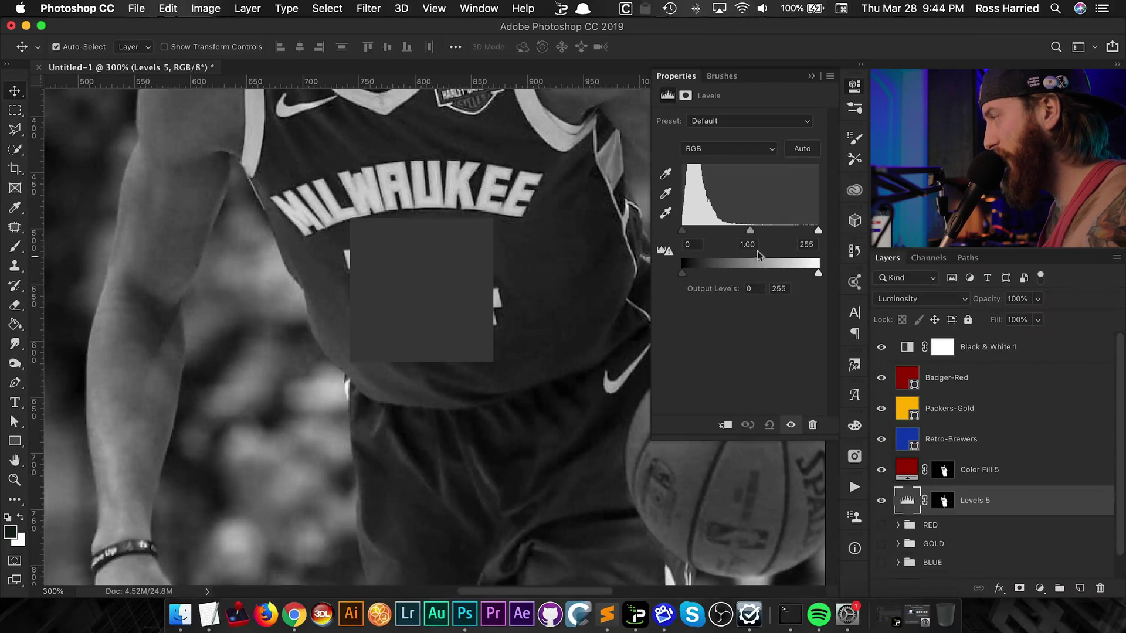
{"action": "mouse_move", "coordinate": [750, 230]}
{"action": "left_mouse_down"}
{"action": "mouse_move", "coordinate": [703, 230]}
{"action": "mouse_move", "coordinate": [783, 228]}
{"action": "mouse_move", "coordinate": [744, 229]}
{"action": "left_mouse_up"}
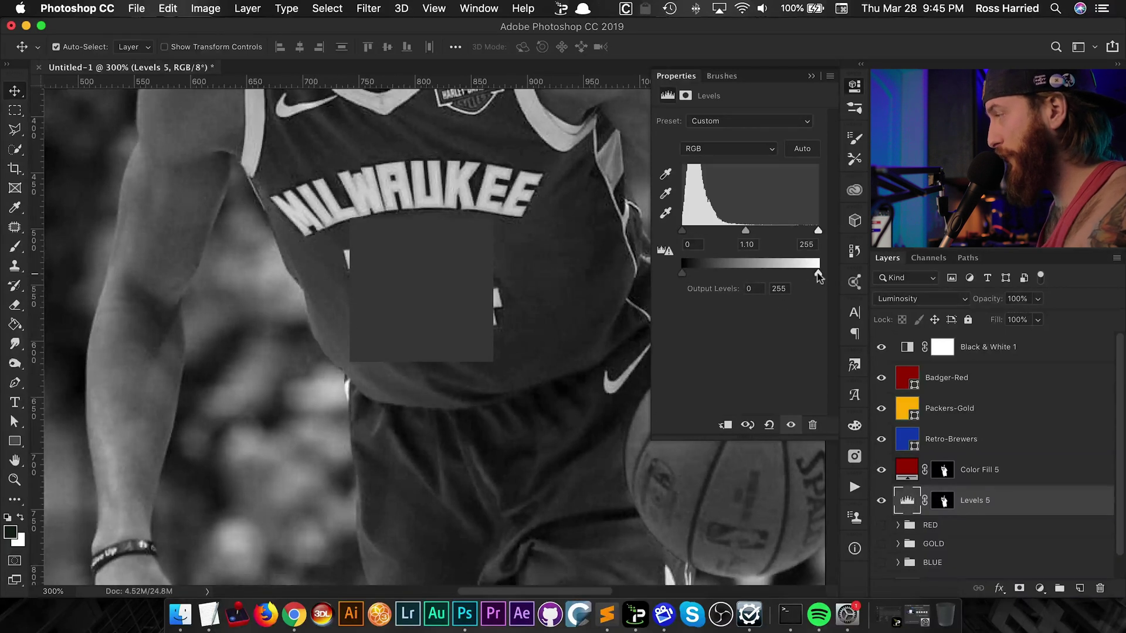
{"action": "left_click_drag", "start_coordinate": [819, 277], "coordinate": [774, 276]}
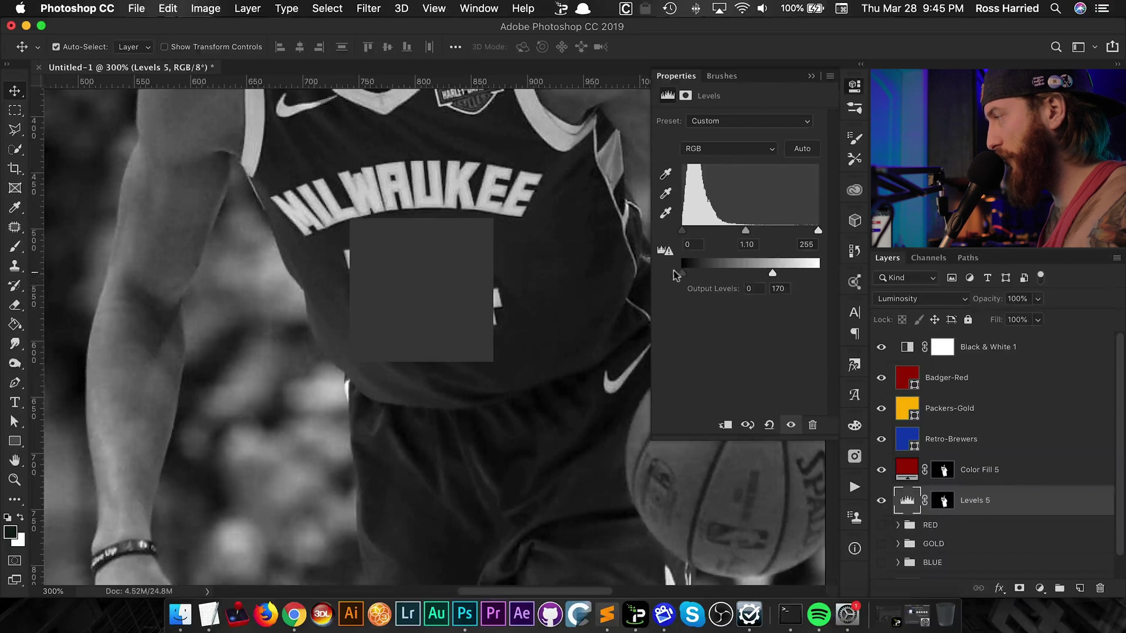
{"action": "left_click_drag", "start_coordinate": [684, 272], "coordinate": [691, 271]}
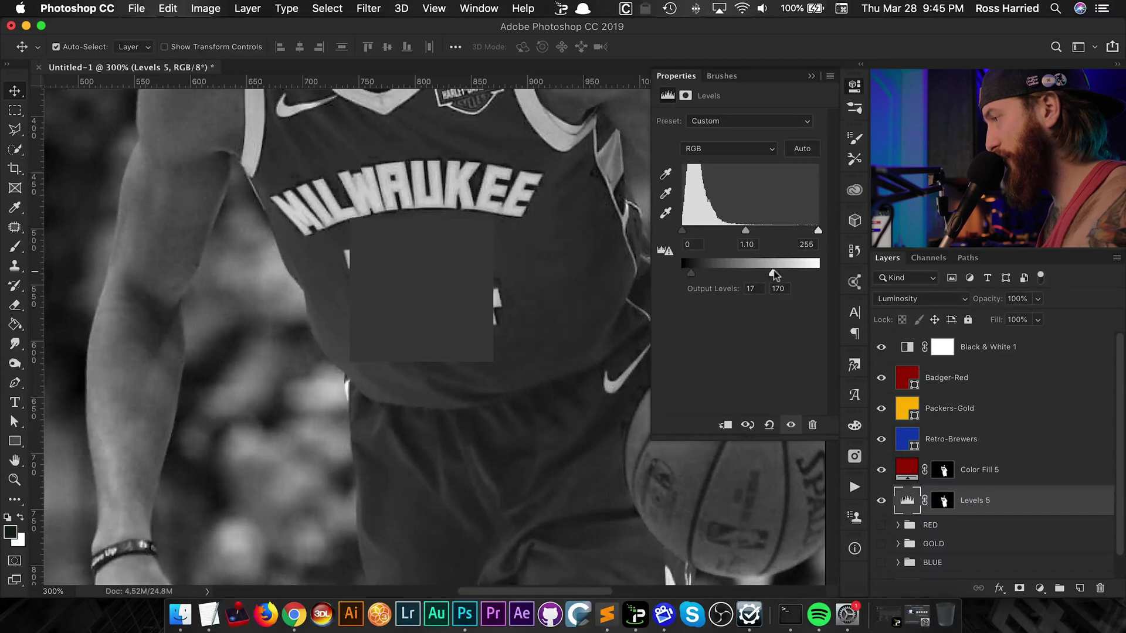
{"action": "left_click_drag", "start_coordinate": [773, 270], "coordinate": [769, 270]}
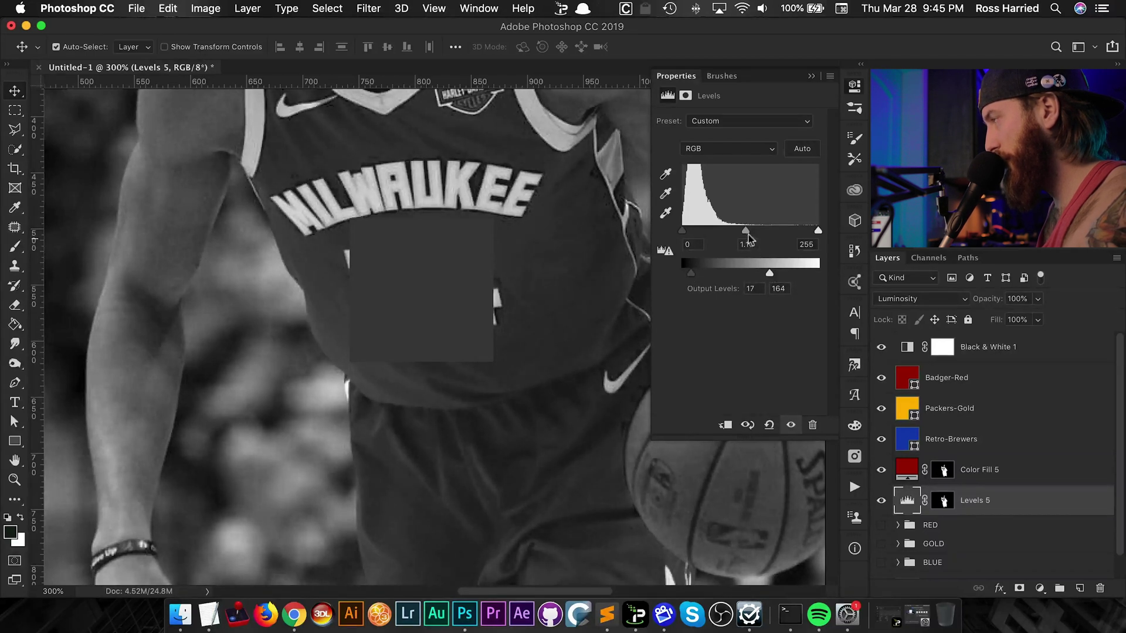
{"action": "left_click_drag", "start_coordinate": [745, 232], "coordinate": [743, 233]}
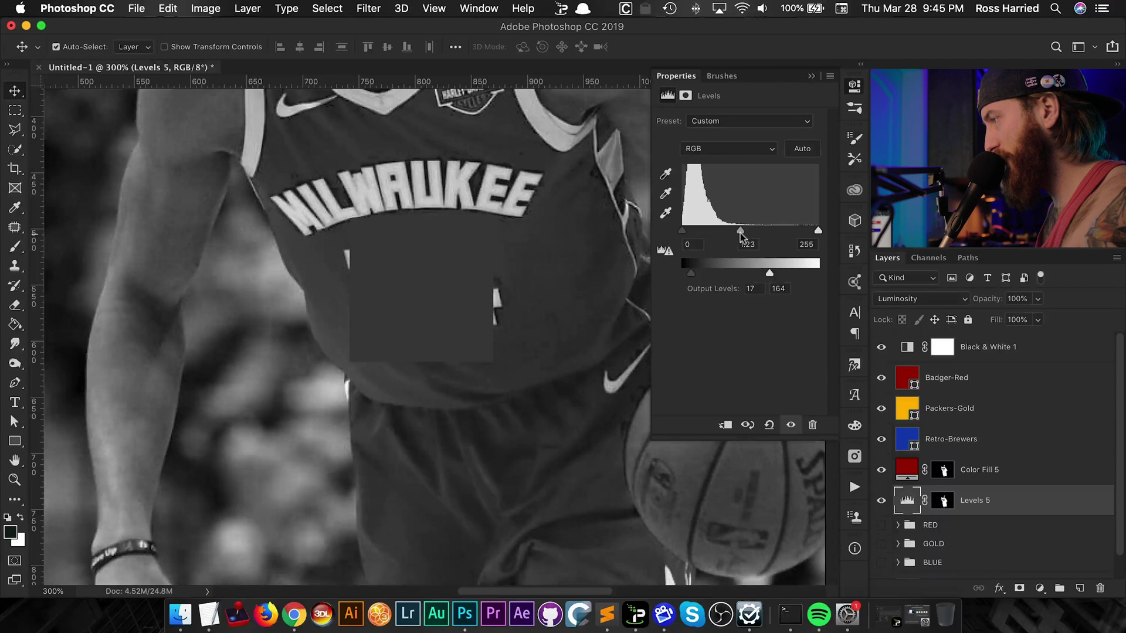
Hide the Black & White layer and move the red swatch off the jersey, back above the gold swatch.
{"action": "left_click", "coordinate": [881, 349]}
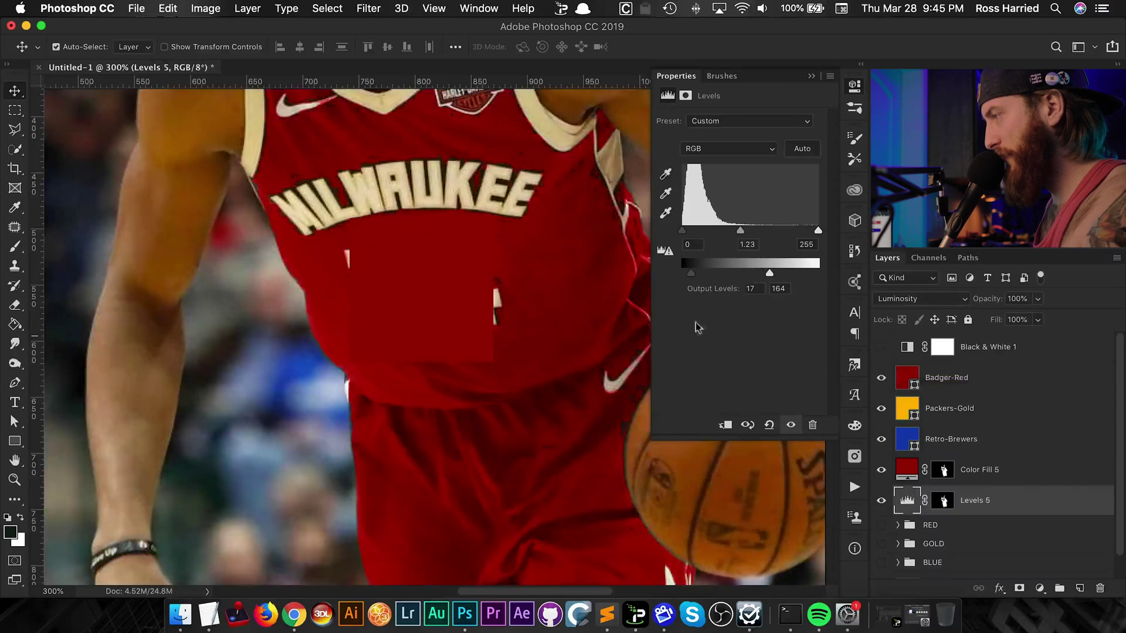
{"action": "left_click", "coordinate": [855, 89]}
{"action": "key", "text": "super+1"}
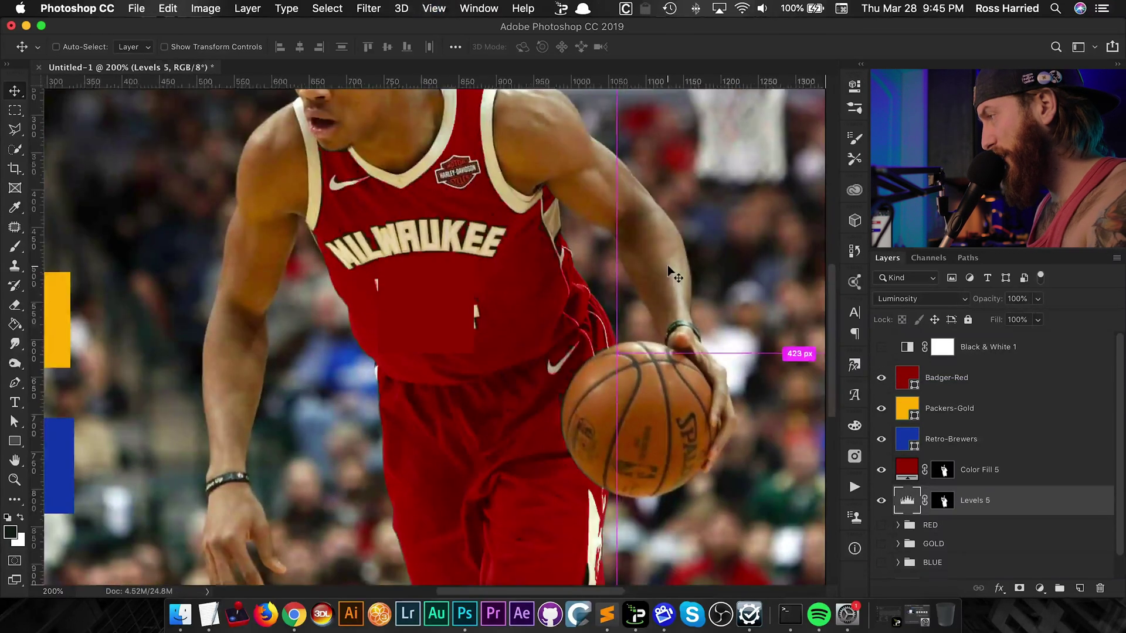
{"action": "key", "text": "super"}
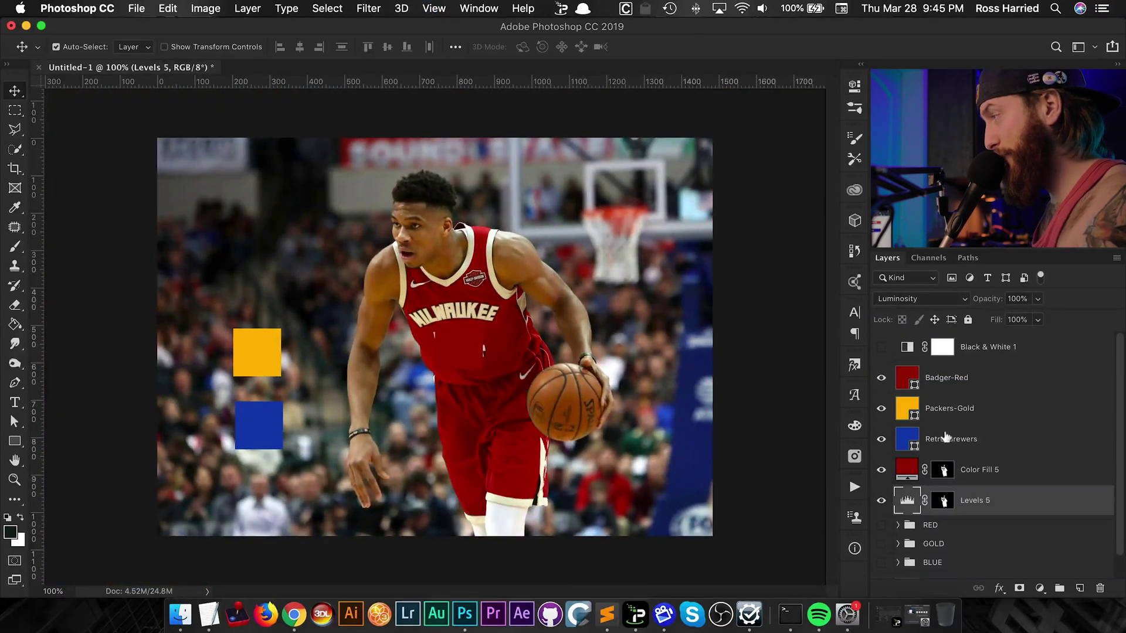
{"action": "left_click_drag", "start_coordinate": [481, 360], "coordinate": [277, 313]}
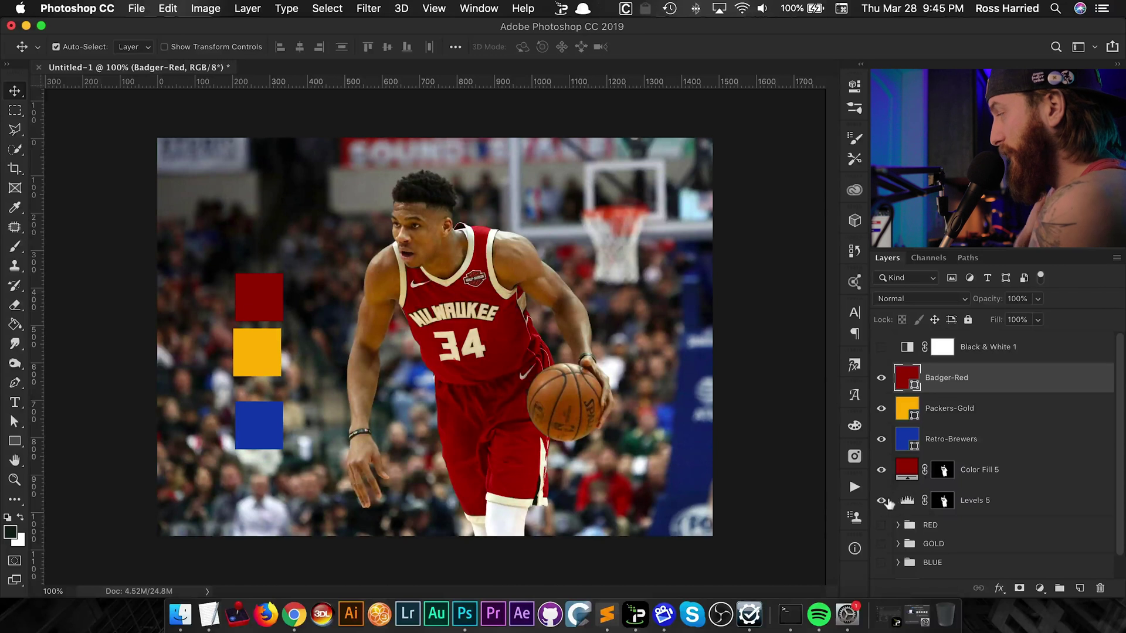
Compare the jersey with and without the Levels layer, and reduce that layer's opacity to 79%.
{"action": "left_click", "coordinate": [881, 501]}
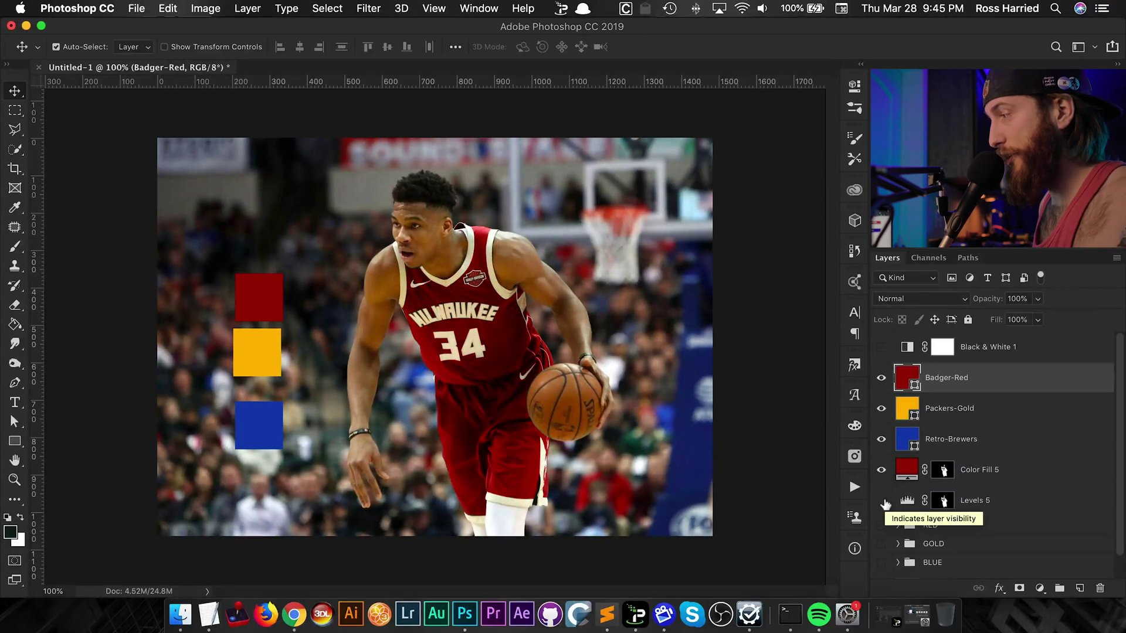
{"action": "left_click", "coordinate": [881, 501]}
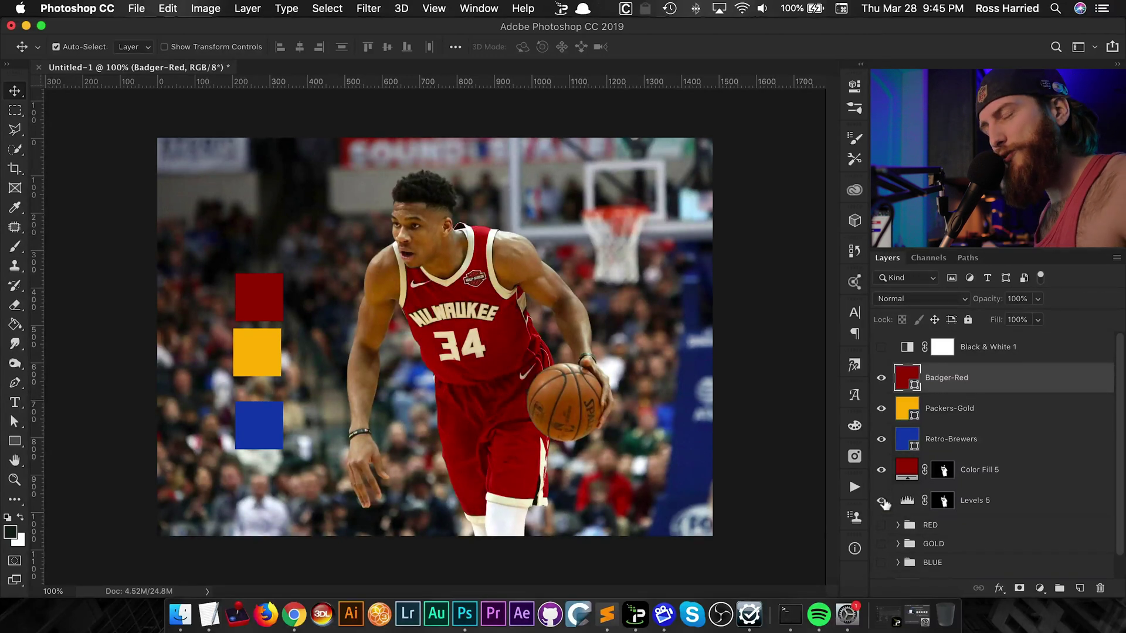
{"action": "left_click", "coordinate": [988, 502]}
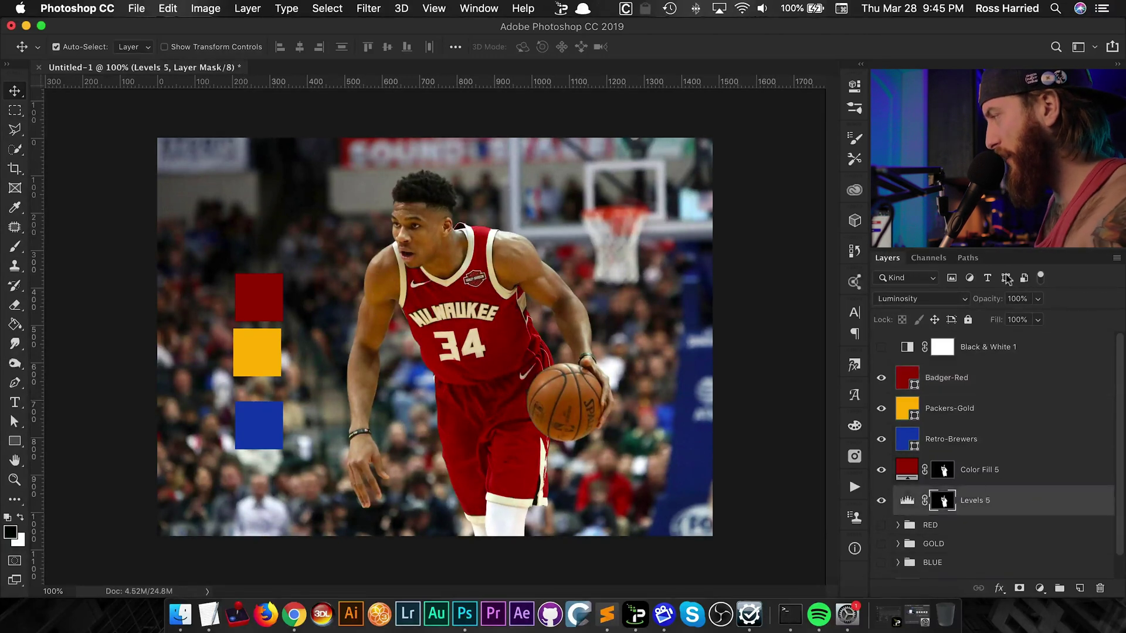
{"action": "left_click_drag", "start_coordinate": [995, 309], "coordinate": [978, 304]}
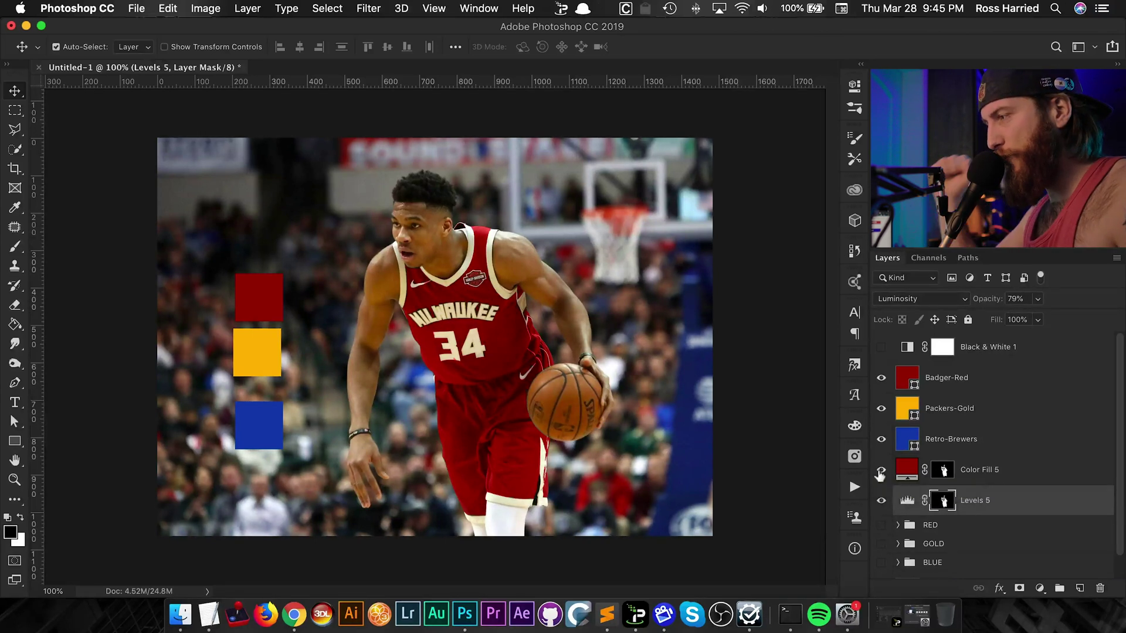
Group the red Color Fill layer with its Levels layer and name the group red2.
{"action": "left_click", "coordinate": [1012, 481]}
{"action": "left_click", "coordinate": [999, 507], "text": "shift"}
{"action": "key", "text": "super+g"}
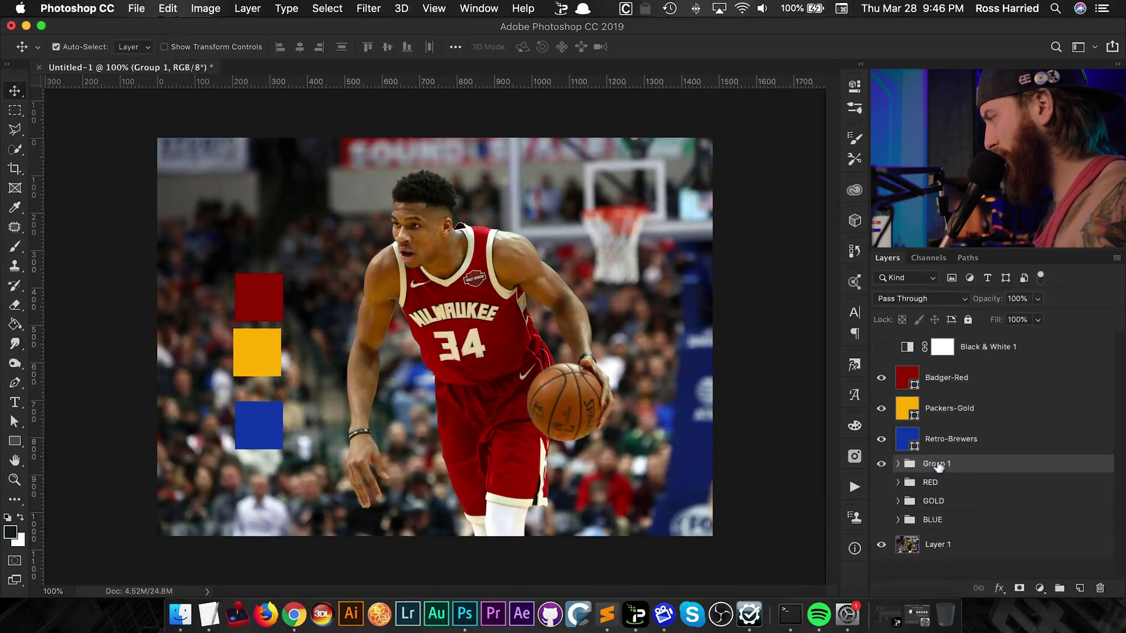
{"action": "double_click", "coordinate": [932, 464]}
{"action": "type", "text": "red2"}
{"action": "key", "text": "Return"}
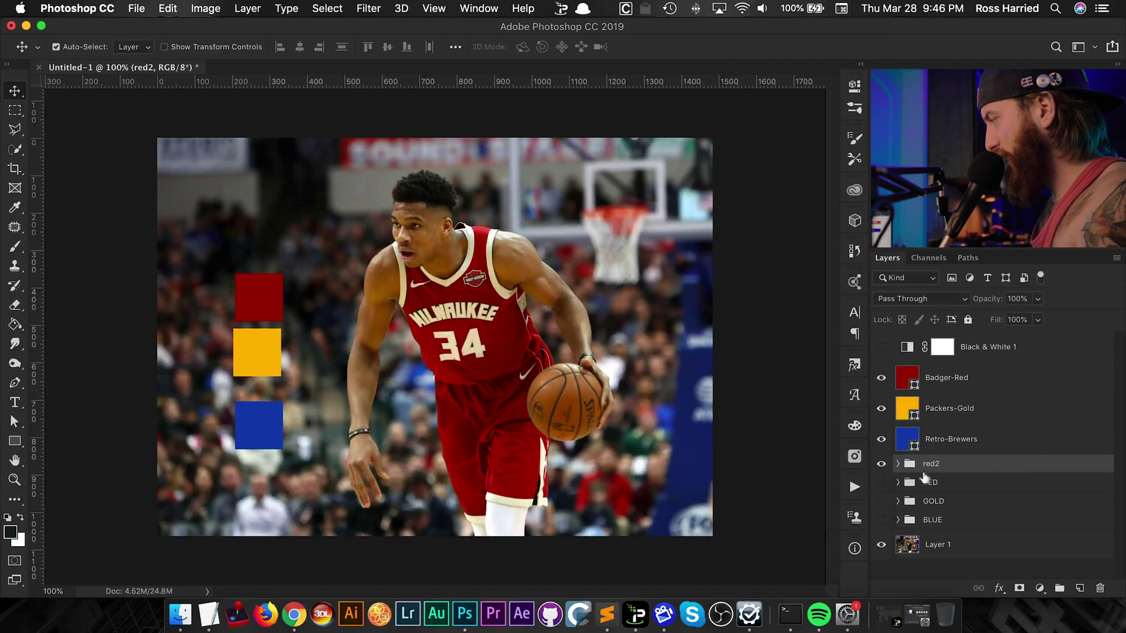
Compare the red2 and RED groups by switching their visibility, leaving both groups hidden.
{"action": "left_click", "coordinate": [879, 468]}
{"action": "left_click", "coordinate": [880, 482]}
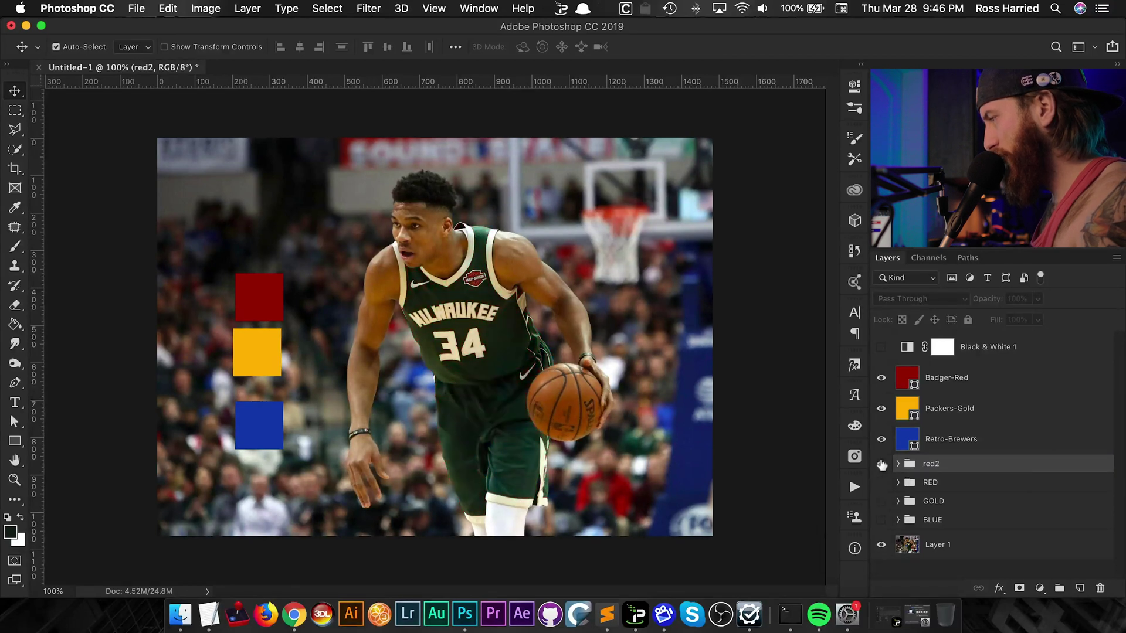
{"action": "left_click", "coordinate": [881, 482]}
{"action": "left_click", "coordinate": [880, 482]}
{"action": "left_click", "coordinate": [881, 483]}
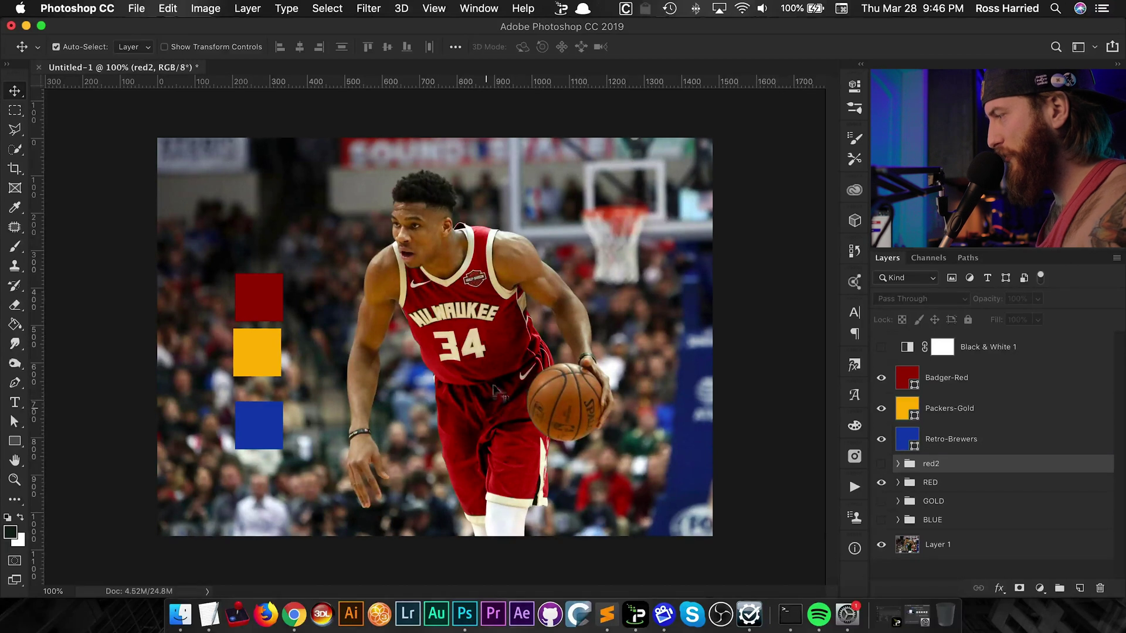
{"action": "left_click", "coordinate": [881, 481]}
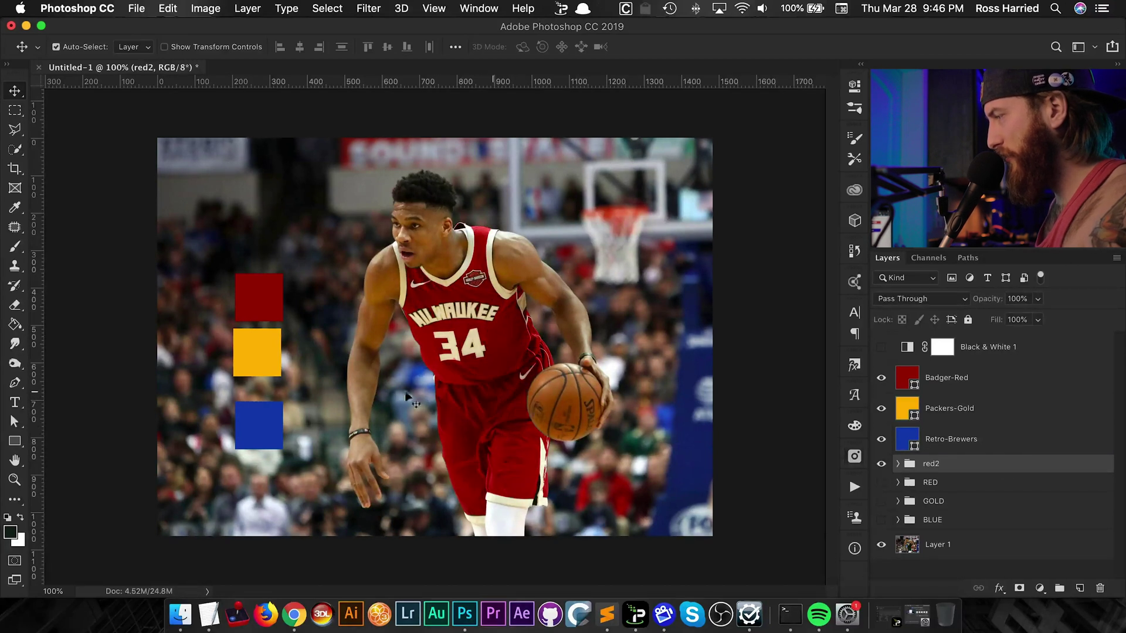
{"action": "left_click", "coordinate": [881, 464]}
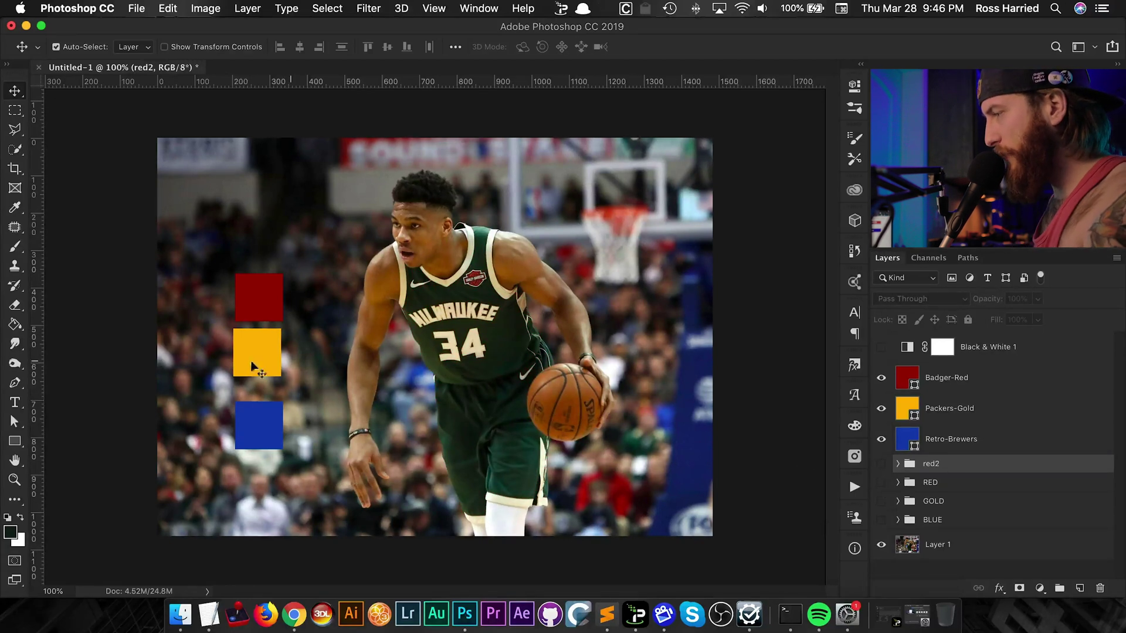
Add a Solid Color fill sampled from the gold swatch (ffb612), masked with the red2 fill's mask selection, and set its blend mode to Color.
{"action": "left_click", "coordinate": [897, 464]}
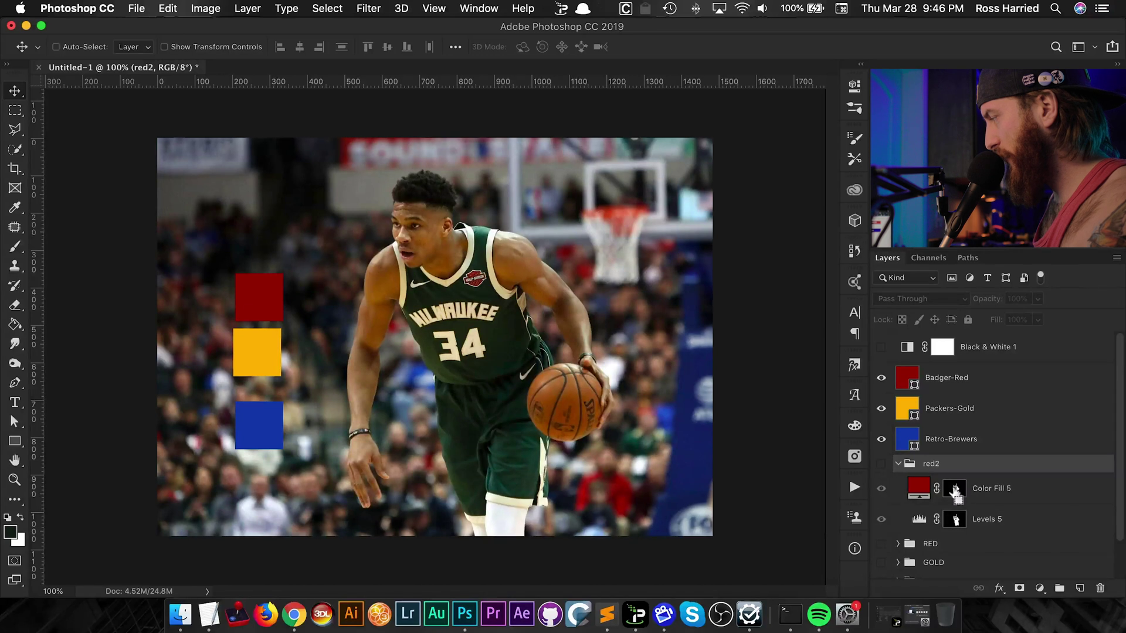
{"action": "left_click", "coordinate": [897, 464]}
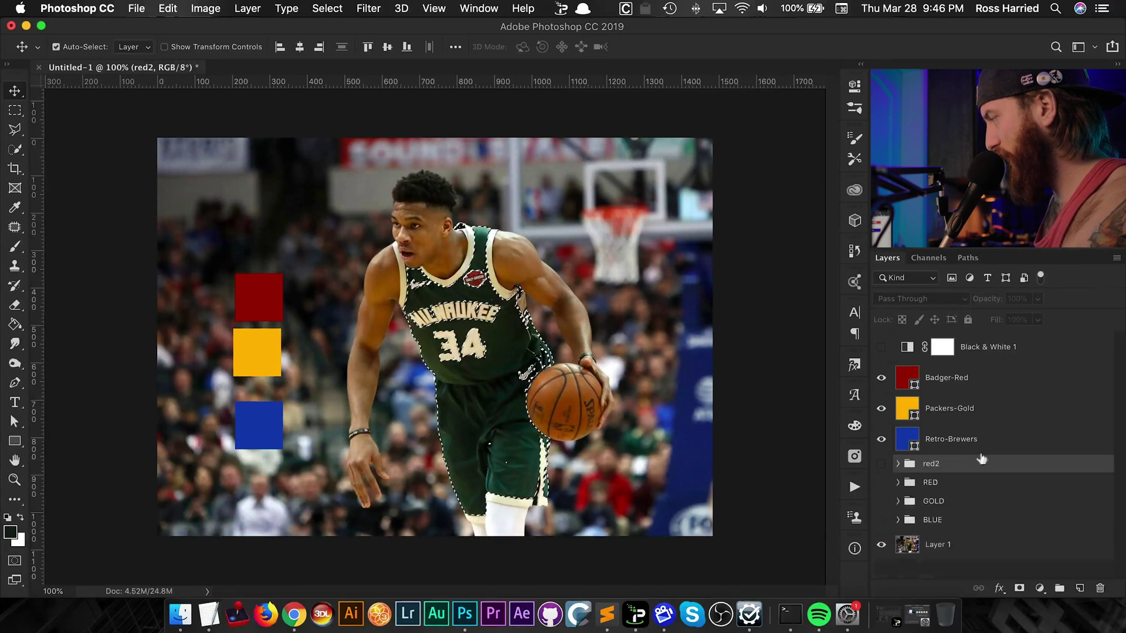
{"action": "left_click", "coordinate": [1039, 588]}
{"action": "left_click", "coordinate": [1039, 302]}
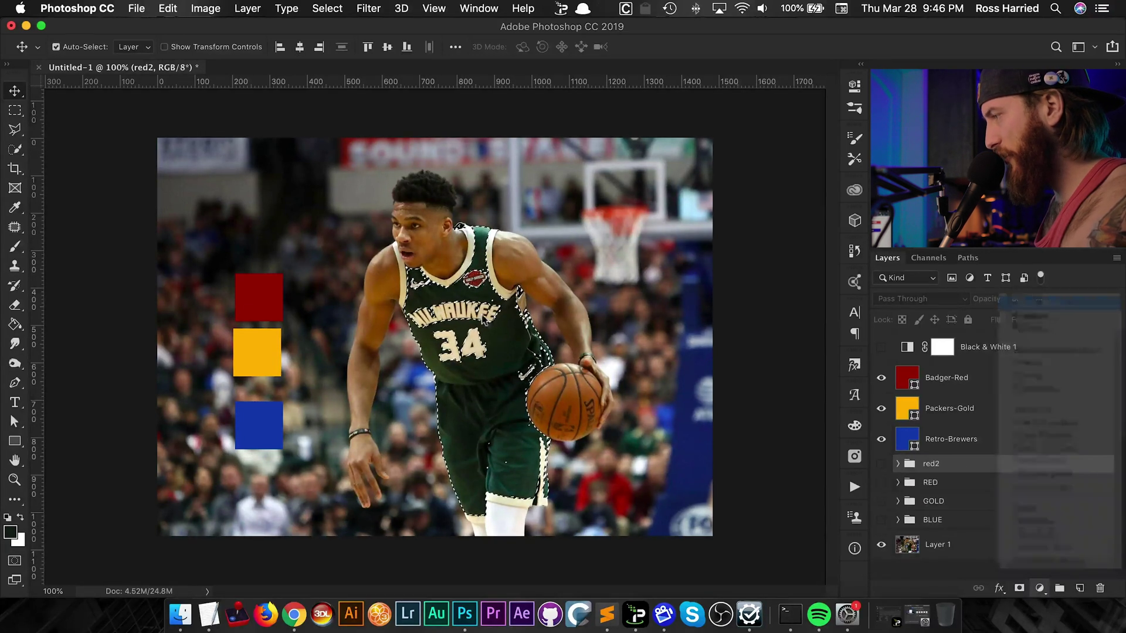
{"action": "left_click", "coordinate": [264, 347]}
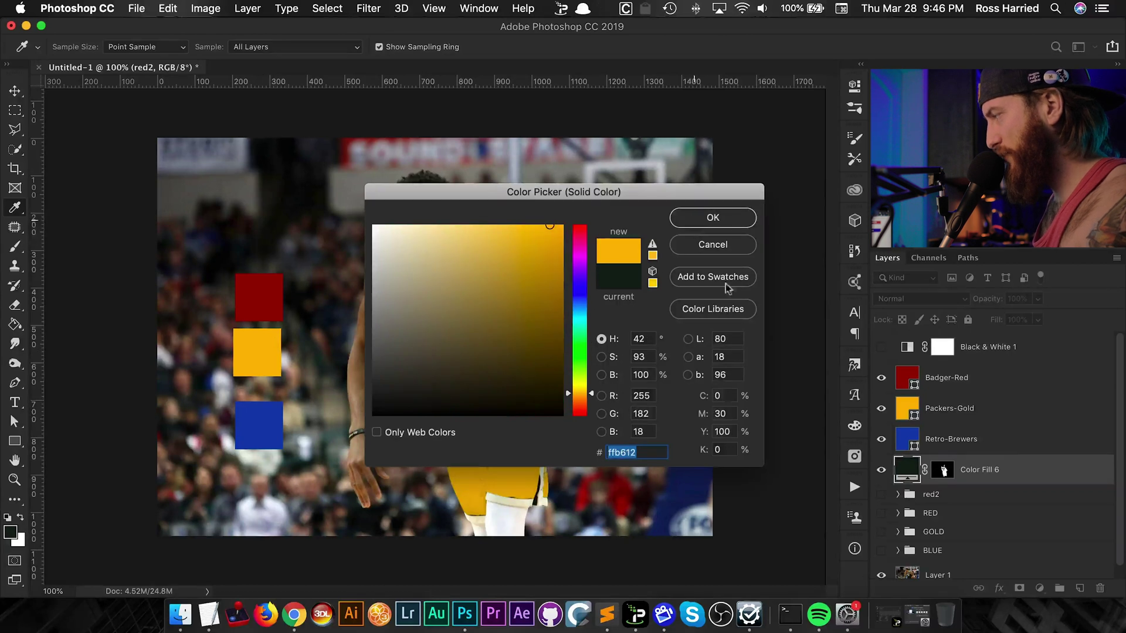
{"action": "key", "text": "Return"}
{"action": "left_click", "coordinate": [923, 298]}
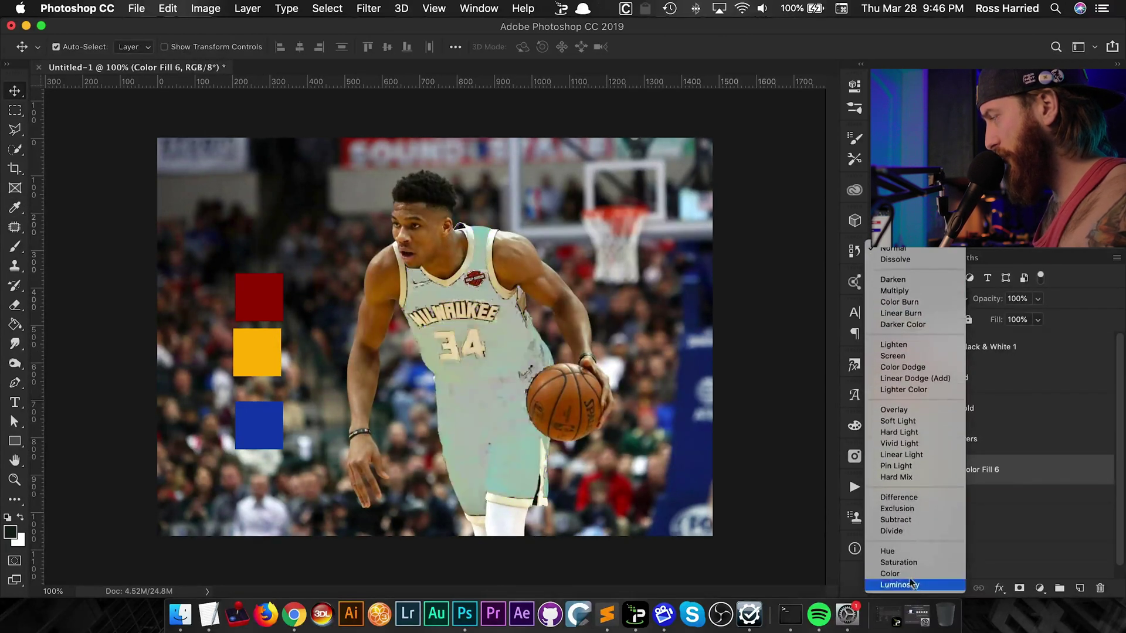
{"action": "left_click", "coordinate": [909, 574]}
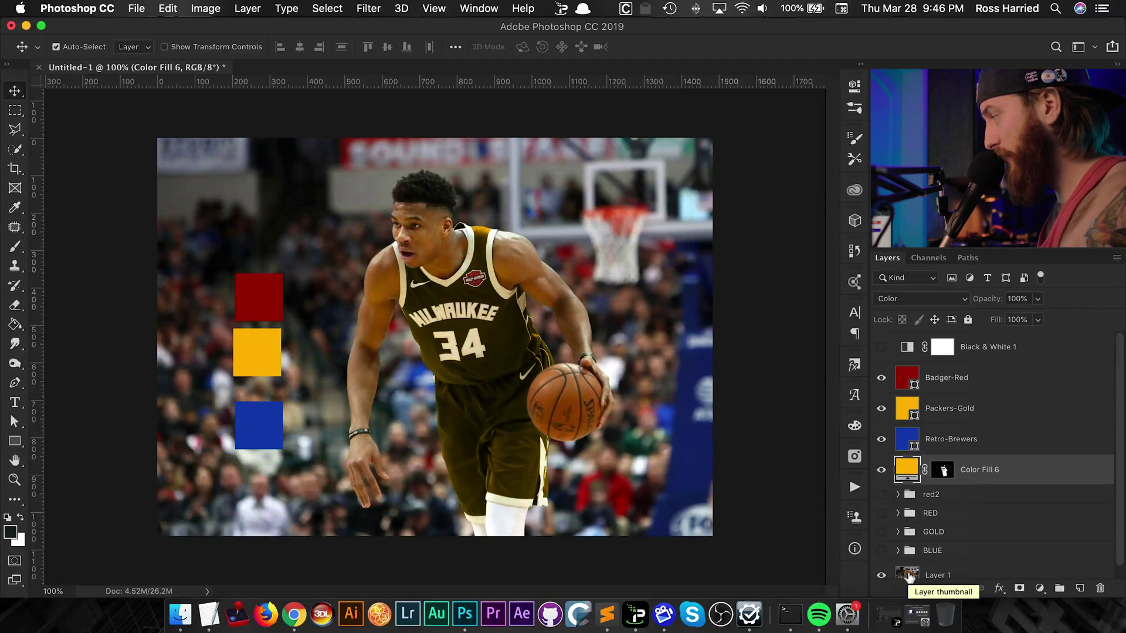
Move the gold swatch onto the front of the jersey and show the Black & White layer.
{"action": "left_click", "coordinate": [949, 411]}
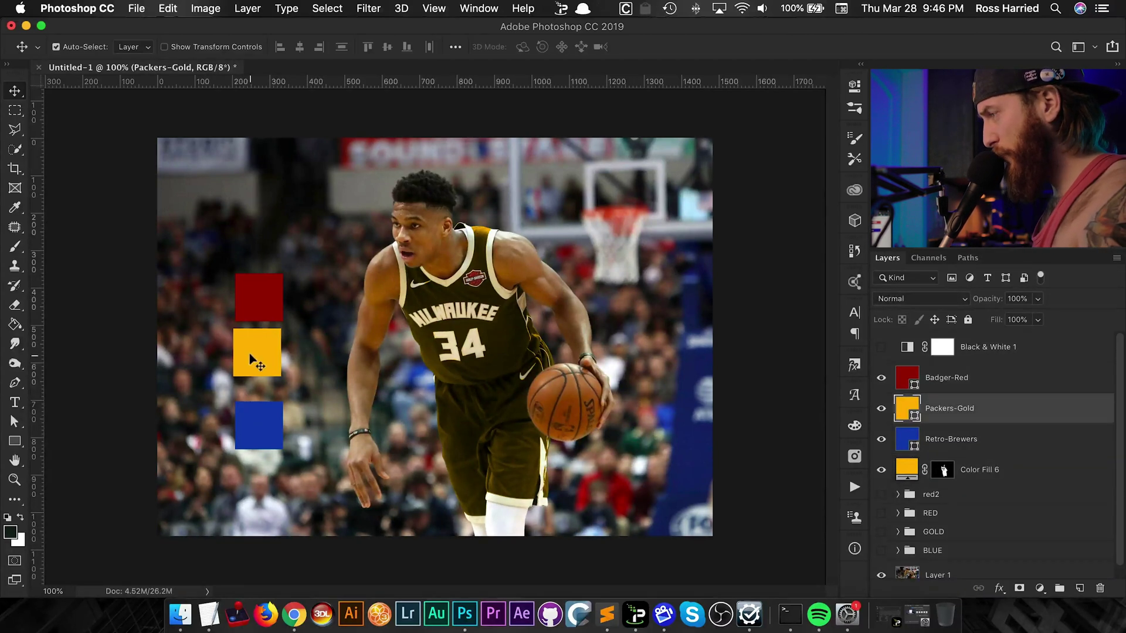
{"action": "left_click_drag", "start_coordinate": [250, 359], "coordinate": [452, 352]}
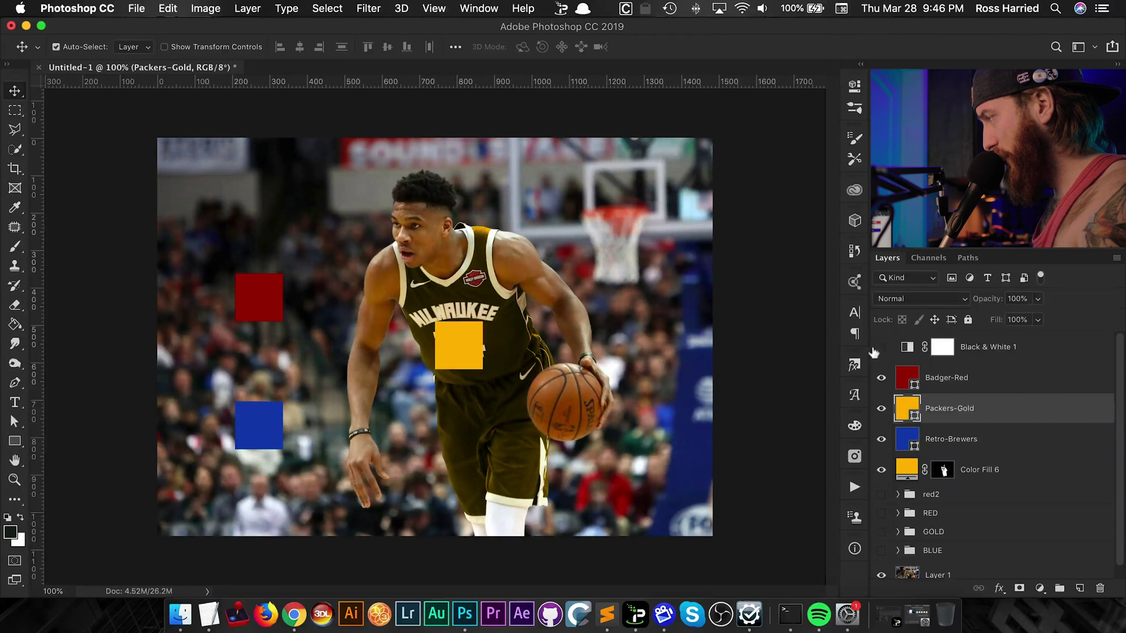
{"action": "left_click", "coordinate": [880, 348]}
Add a Levels adjustment layer above the gold fill layer, masked by that fill's mask selection.
{"action": "left_click", "coordinate": [936, 477], "text": "super"}
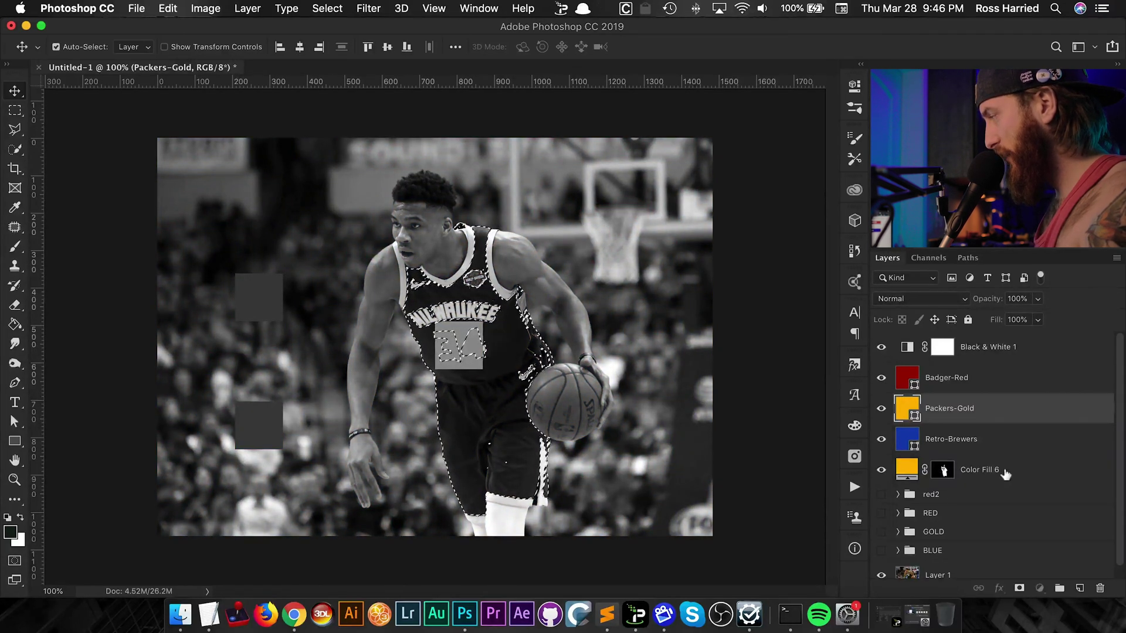
{"action": "left_click", "coordinate": [973, 471]}
{"action": "left_click", "coordinate": [1040, 585]}
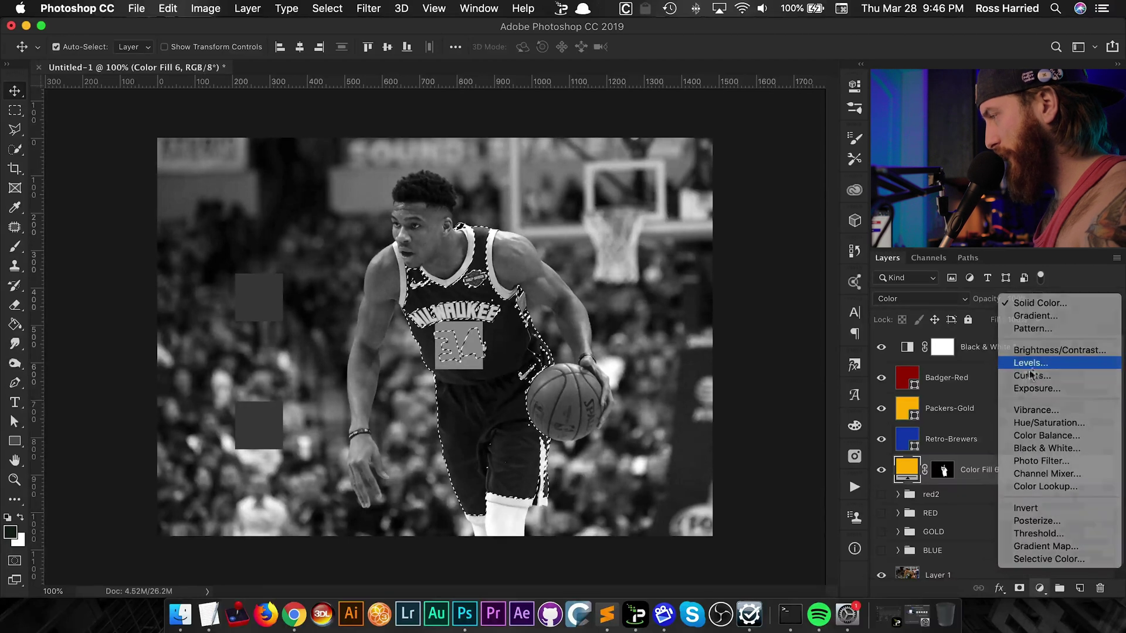
{"action": "left_click", "coordinate": [1047, 363]}
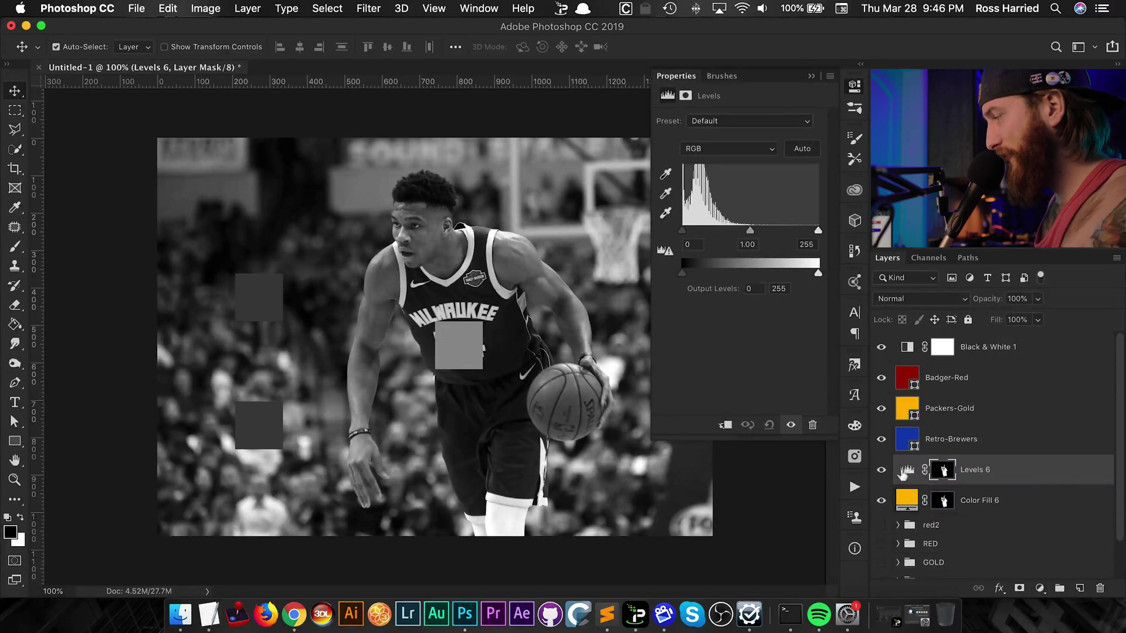
Move the Levels layer below the gold fill and set its midtones to 3.49 and its output black level to 95.
{"action": "key", "text": "super"}
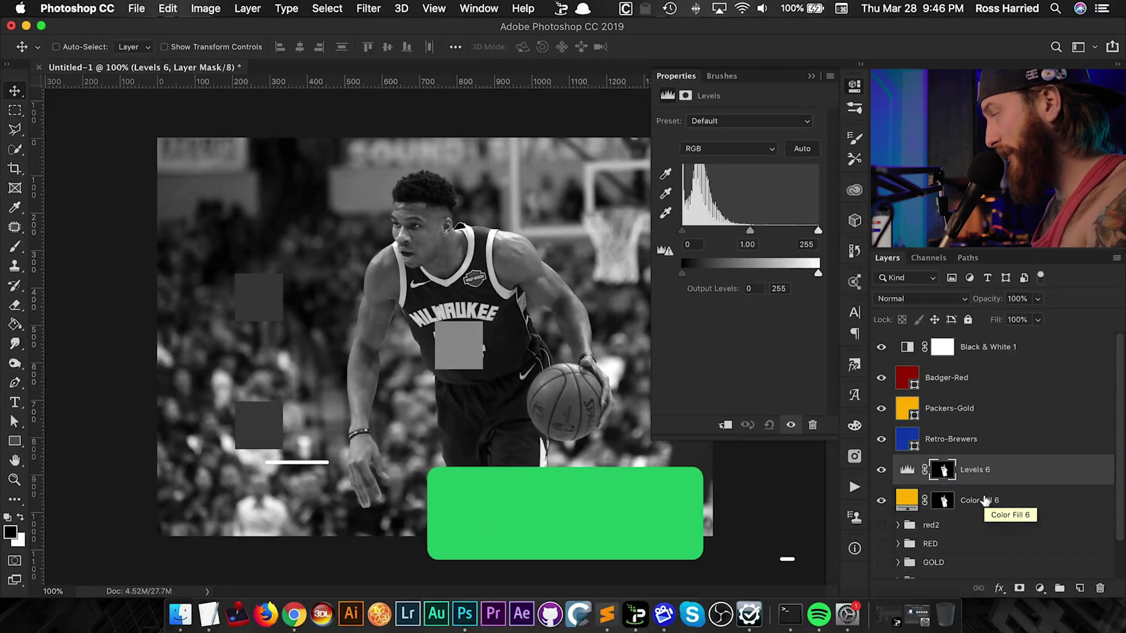
{"action": "key", "text": "super+bracketleft"}
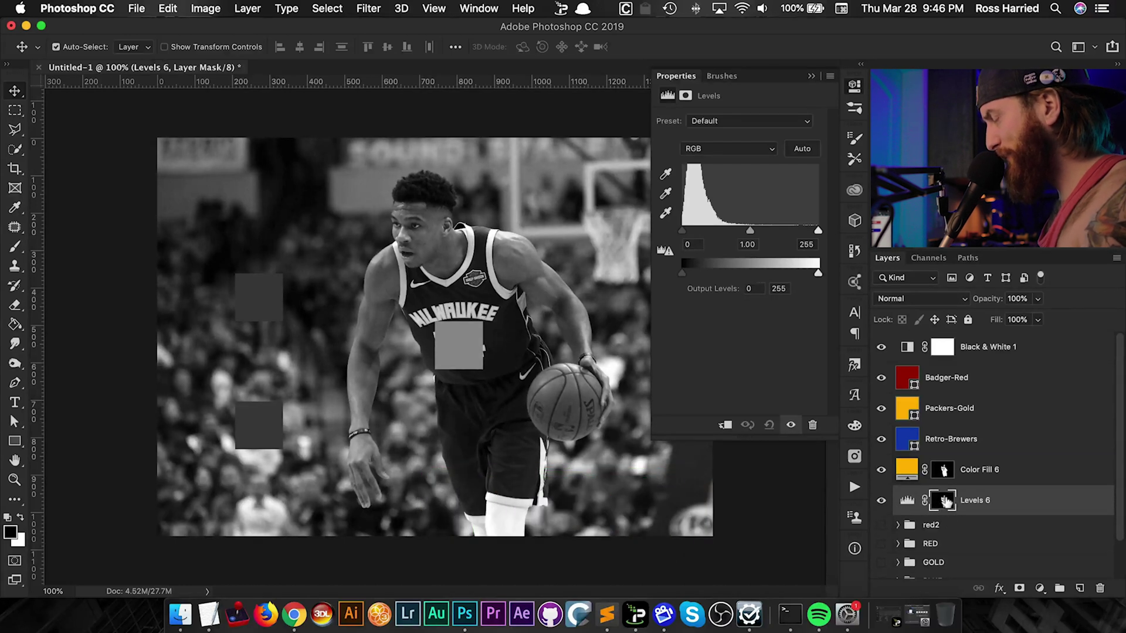
{"action": "left_click", "coordinate": [908, 502]}
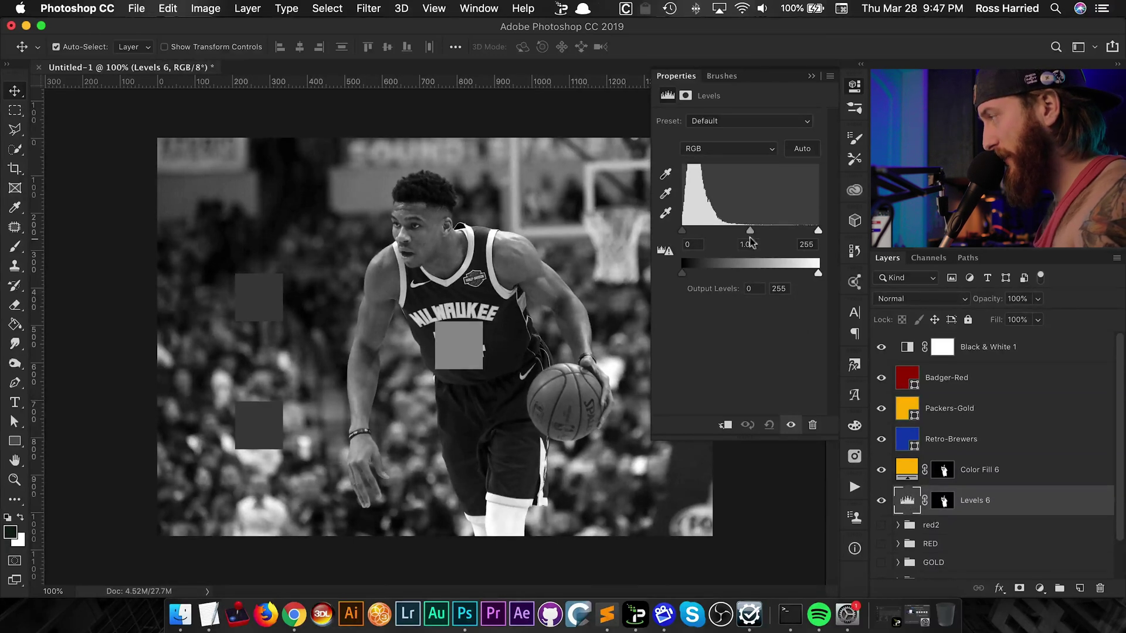
{"action": "left_click_drag", "start_coordinate": [750, 231], "coordinate": [735, 230]}
{"action": "key", "text": "super+plus"}
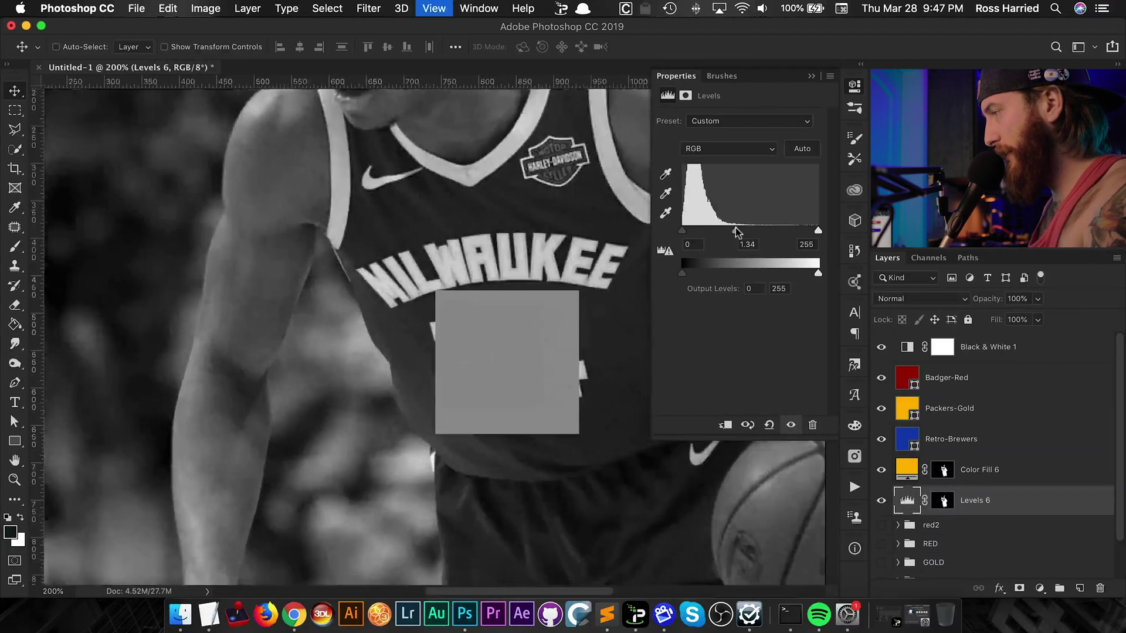
{"action": "scroll", "coordinate": [528, 246], "scroll_direction": "right", "scroll_amount": 5}
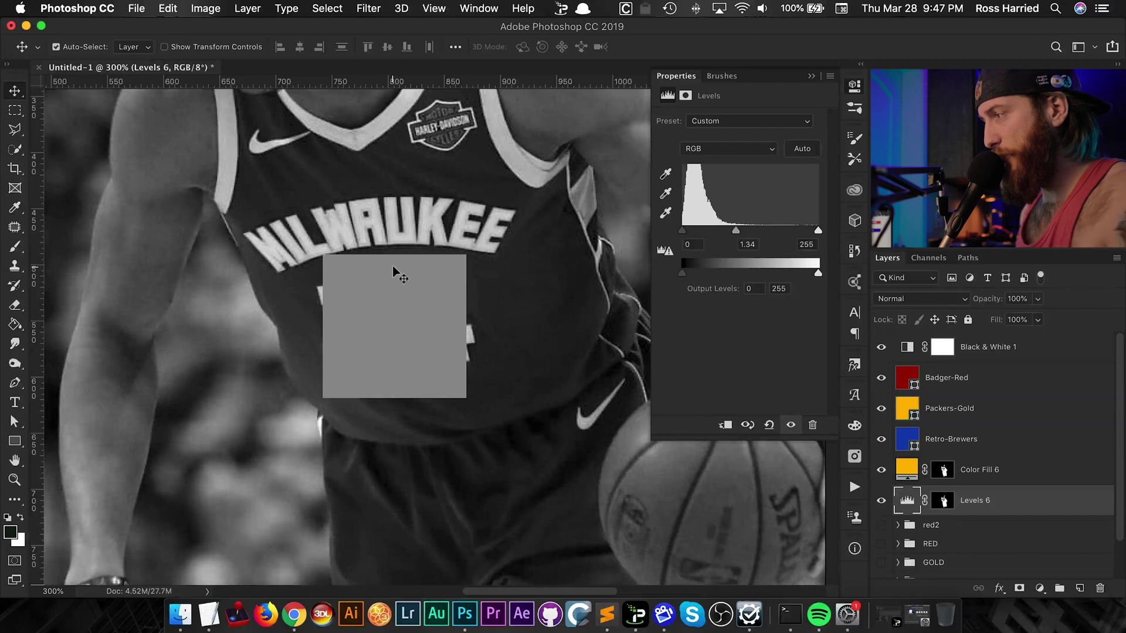
{"action": "left_click_drag", "start_coordinate": [734, 232], "coordinate": [707, 233]}
{"action": "left_click_drag", "start_coordinate": [684, 273], "coordinate": [690, 230]}
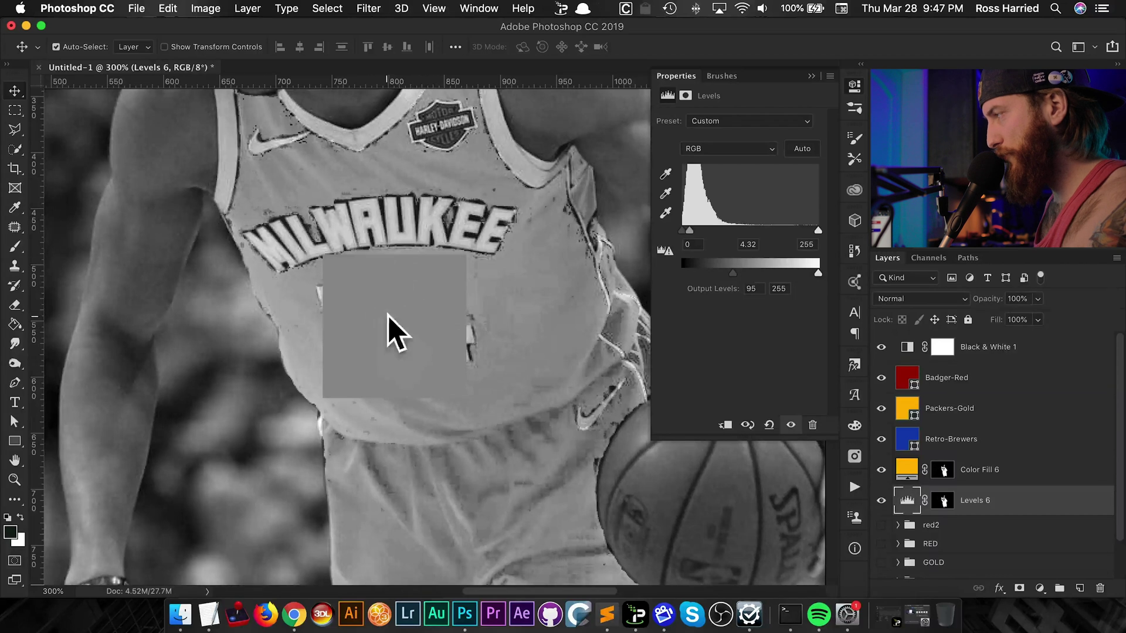
{"action": "left_click_drag", "start_coordinate": [690, 231], "coordinate": [695, 230]}
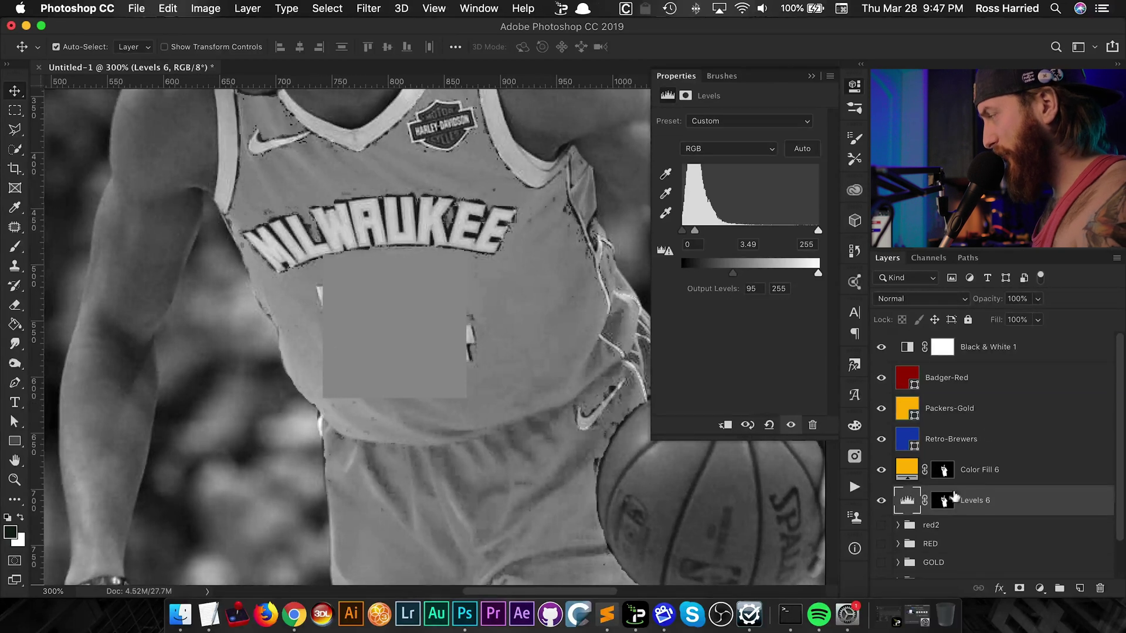
Hide the Black & White layer and move the gold swatch back between the red and blue swatches.
{"action": "left_click", "coordinate": [881, 349]}
{"action": "key", "text": "super+1"}
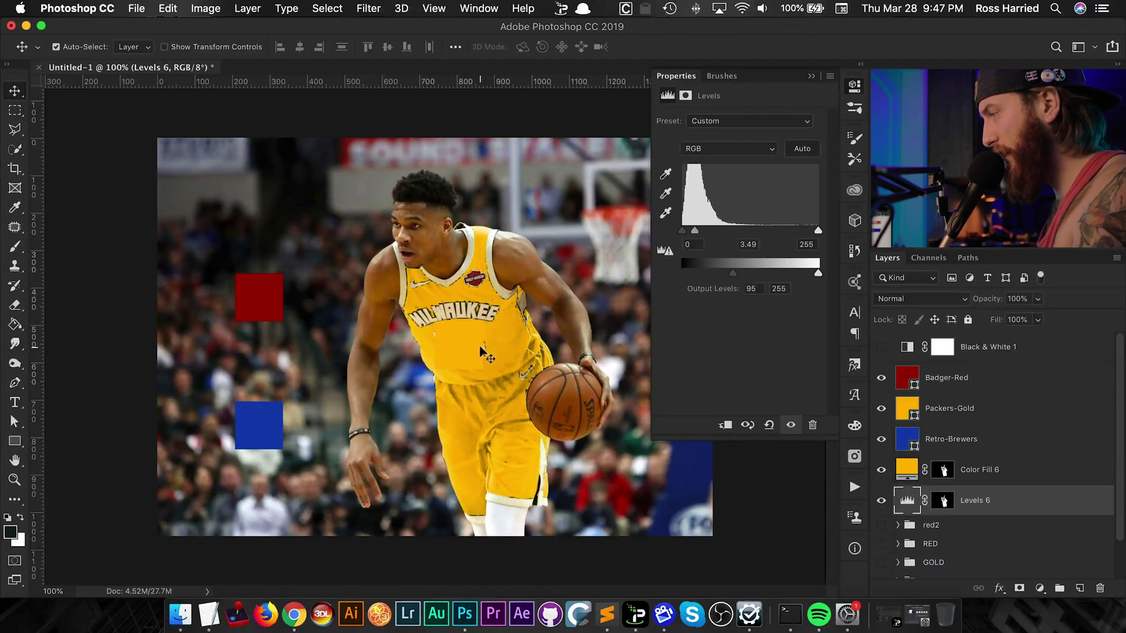
{"action": "left_click_drag", "start_coordinate": [465, 358], "coordinate": [270, 360]}
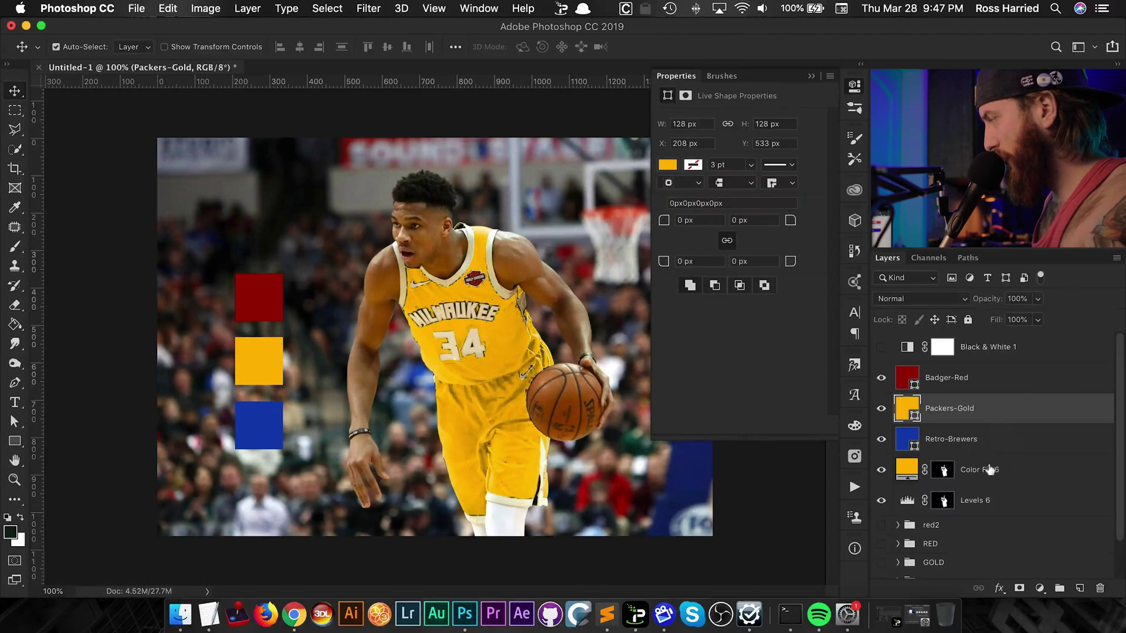
{"action": "left_click", "coordinate": [1021, 480]}
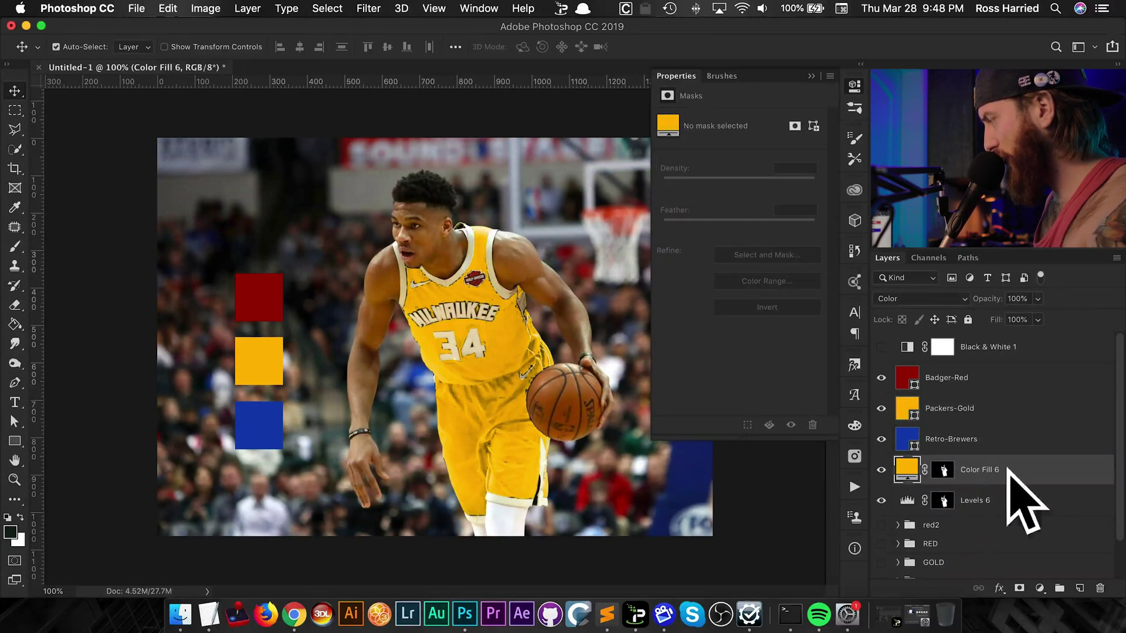
{"action": "key", "text": "space"}
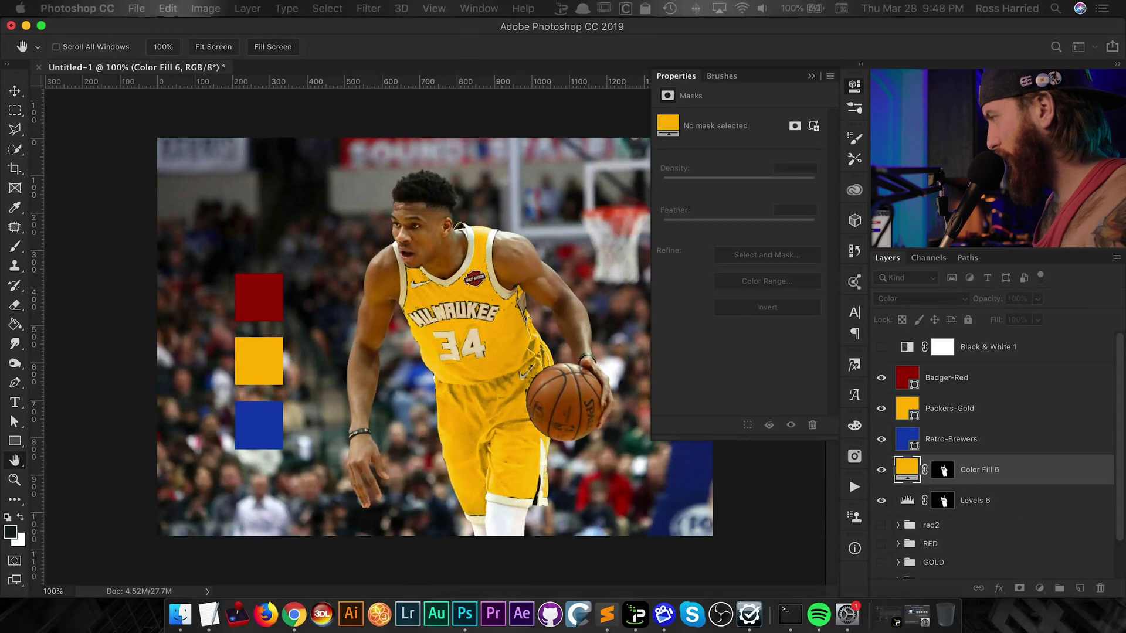
{"action": "double_click", "coordinate": [1032, 470]}
{"action": "left_click_drag", "start_coordinate": [535, 201], "coordinate": [743, 49]}
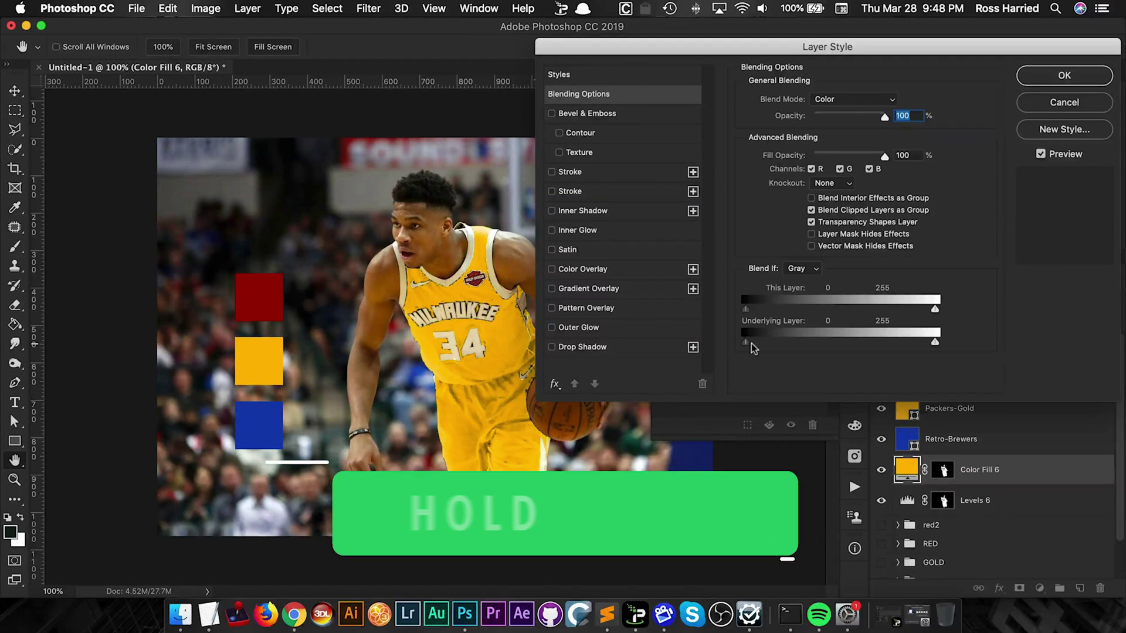
{"action": "key", "text": "alt"}
{"action": "left_click_drag", "start_coordinate": [752, 343], "coordinate": [645, 356]}
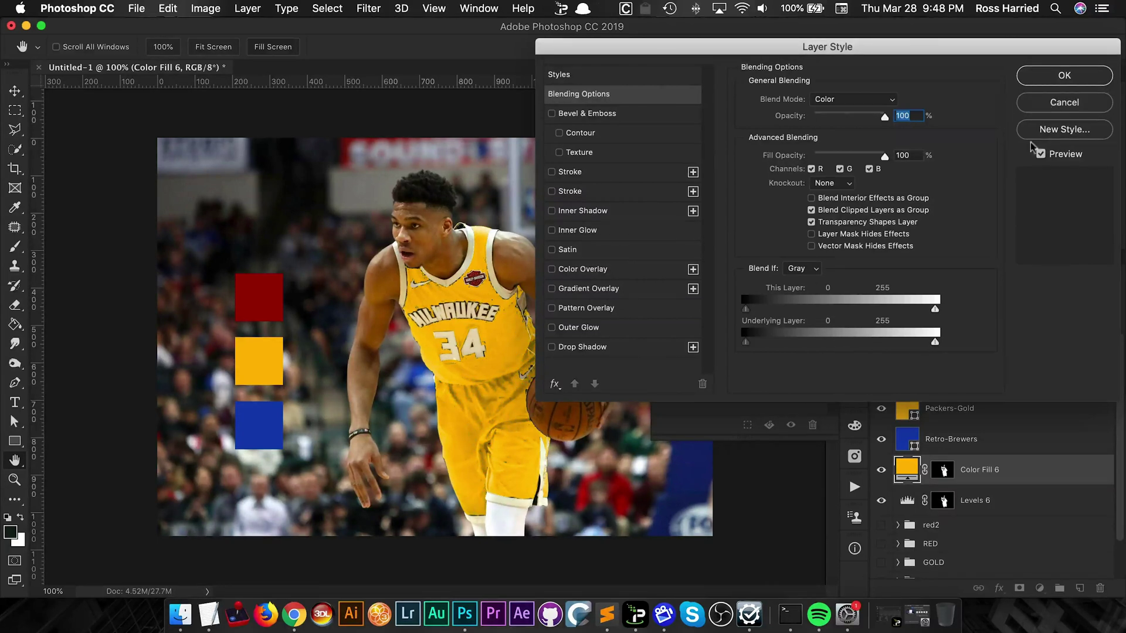
{"action": "left_click", "coordinate": [1064, 75]}
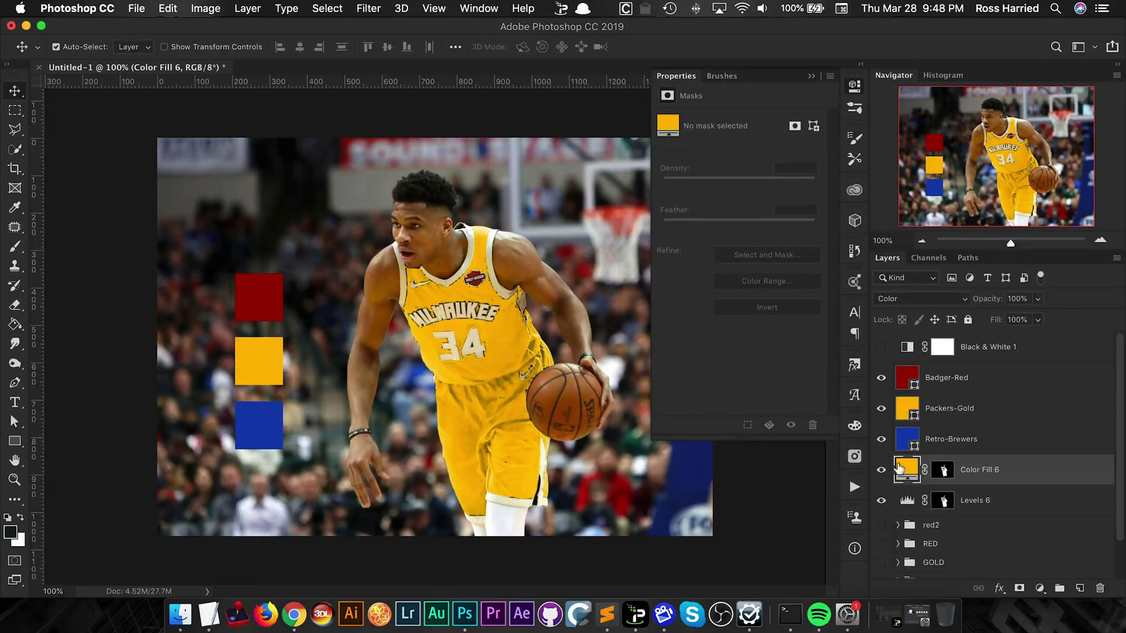
Split the Levels layer's Blend If underlying-layer shadow range to 0 / 39 so the dark folds blend back in.
{"action": "double_click", "coordinate": [1025, 500]}
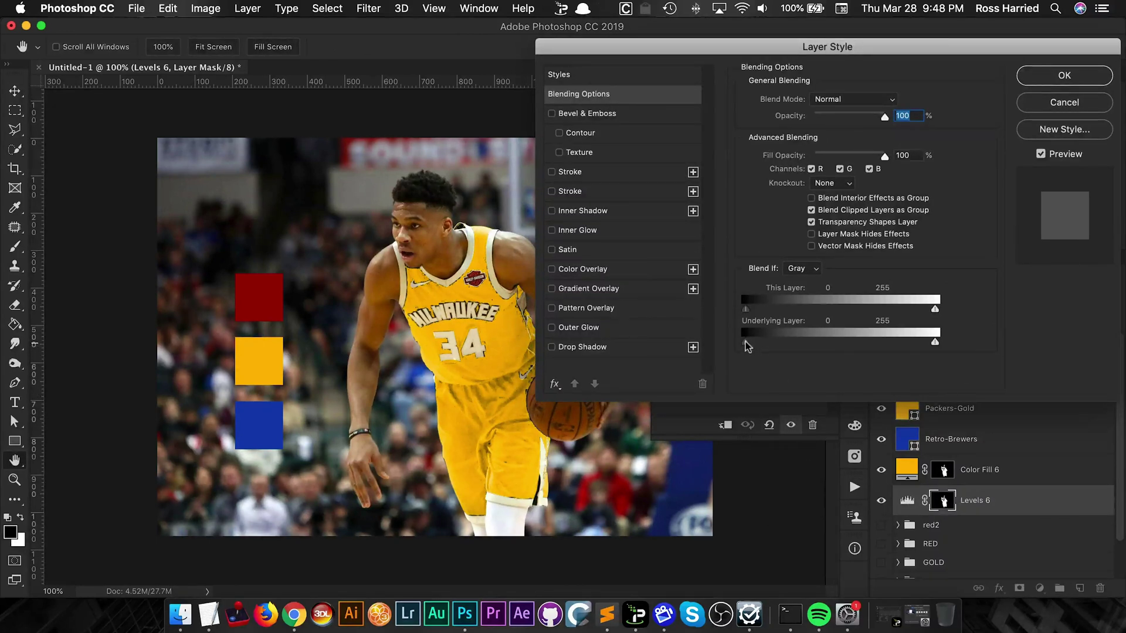
{"action": "left_click_drag", "start_coordinate": [745, 341], "coordinate": [764, 339]}
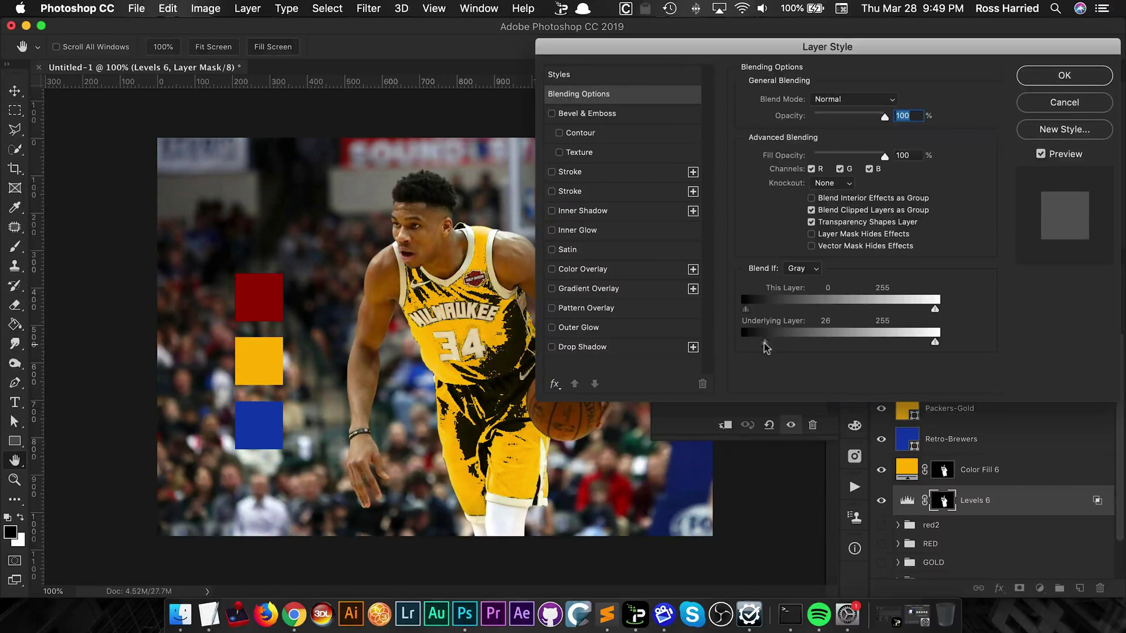
{"action": "key", "text": "alt"}
{"action": "key", "text": "alt"}
{"action": "mouse_move", "coordinate": [765, 343]}
{"action": "left_mouse_down"}
{"action": "mouse_move", "coordinate": [746, 346]}
{"action": "mouse_move", "coordinate": [772, 341]}
{"action": "left_mouse_up"}
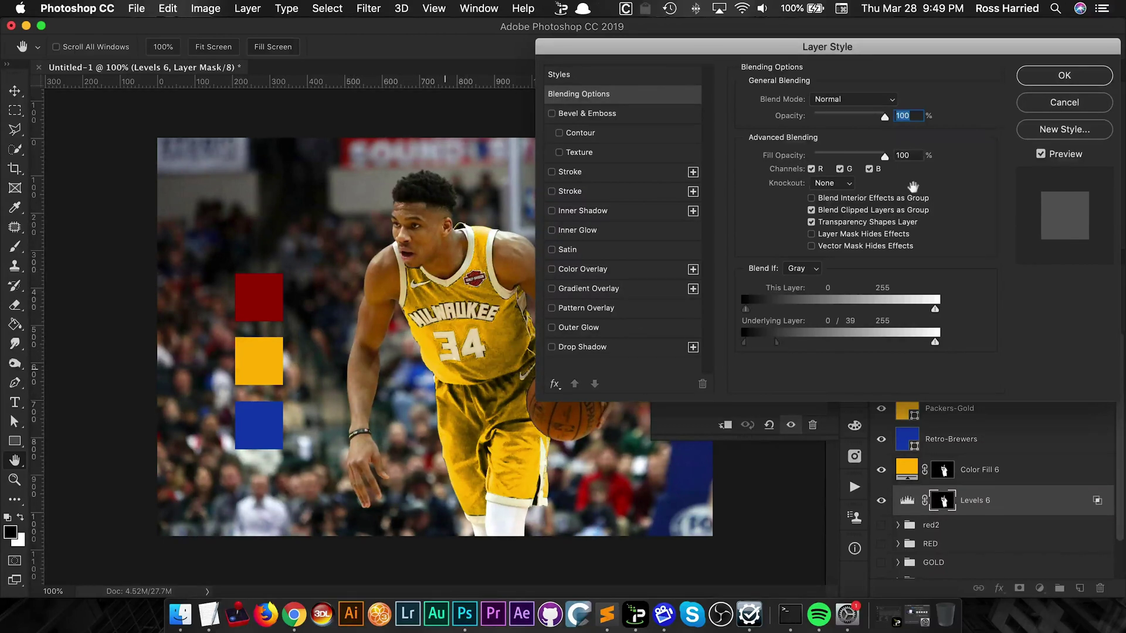
{"action": "left_click", "coordinate": [1090, 75]}
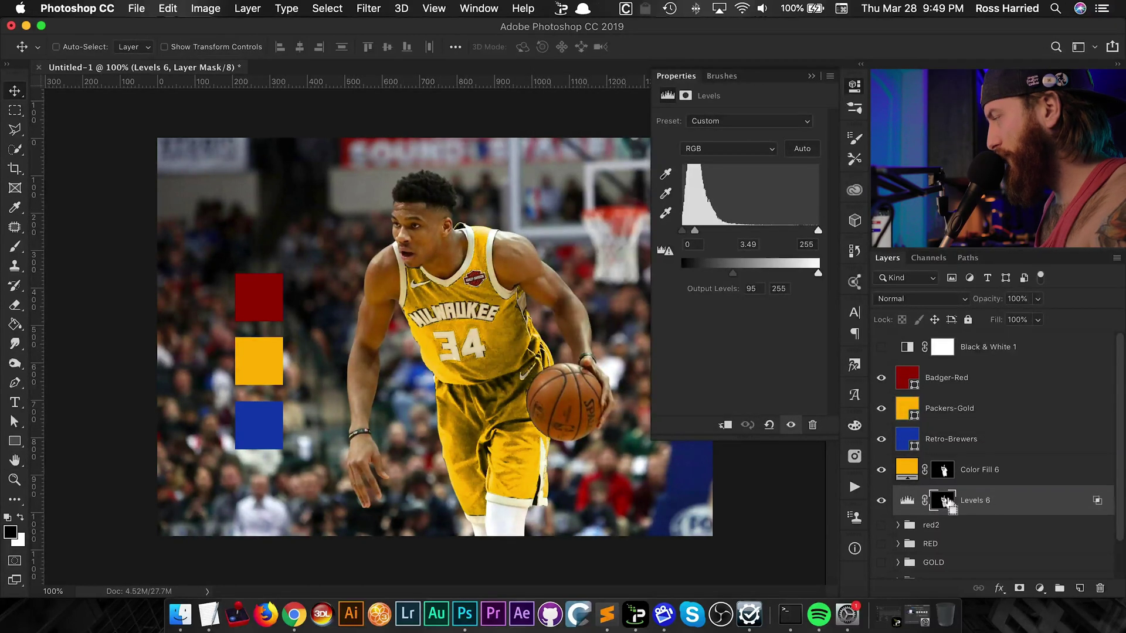
Add a second Levels layer above the first, masked by the first one's mask selection, and set its midtones to 1.07.
{"action": "left_click", "coordinate": [944, 501], "text": "super"}
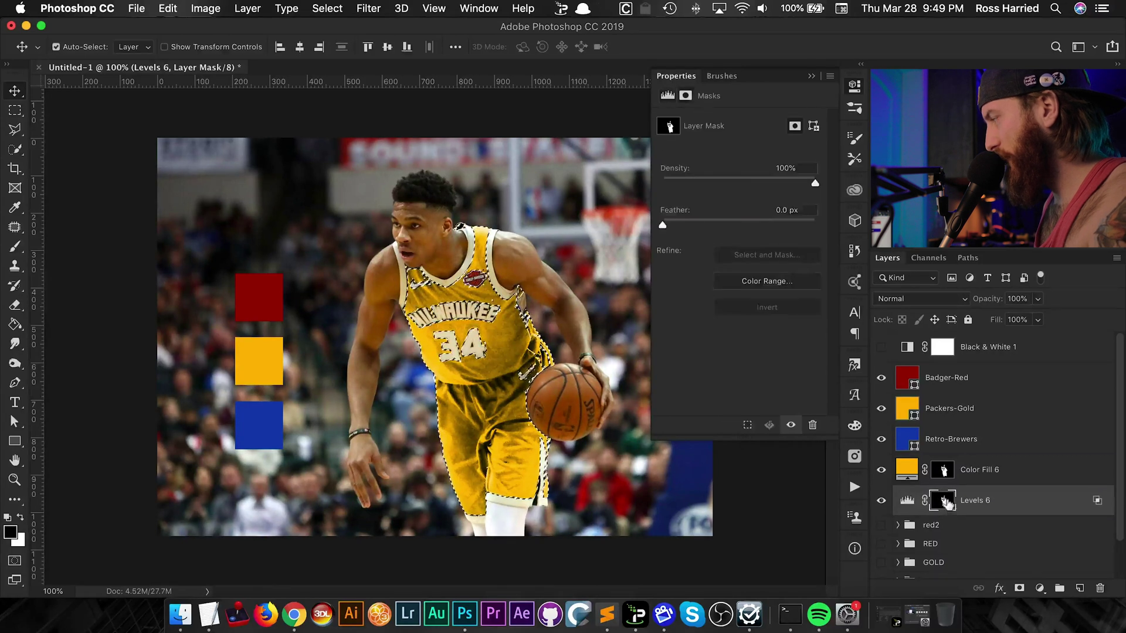
{"action": "left_click", "coordinate": [1039, 588]}
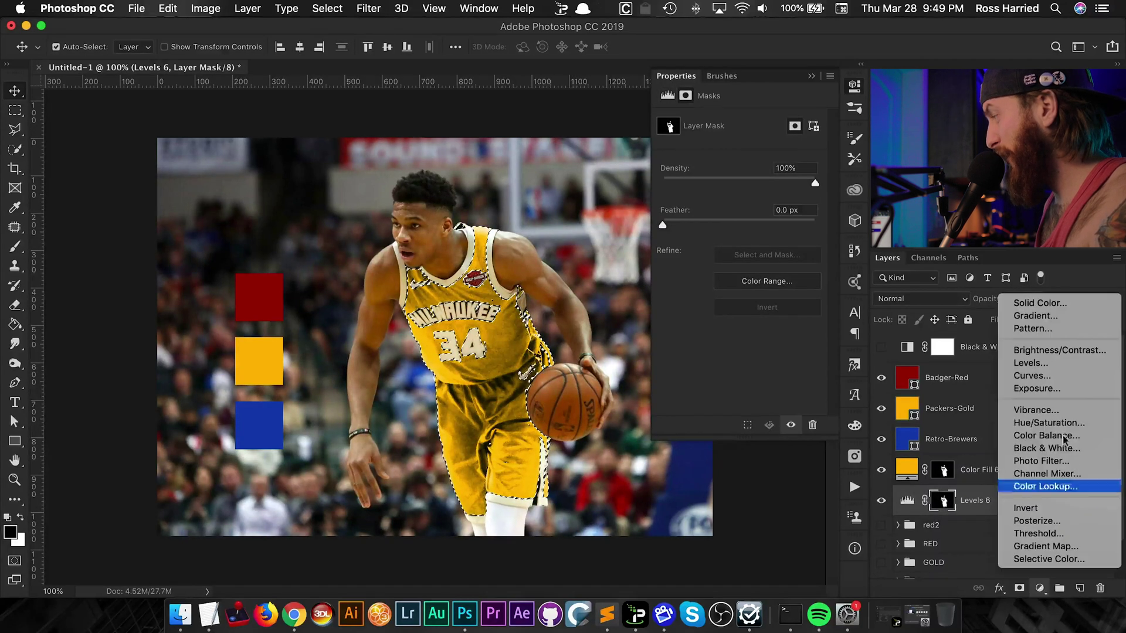
{"action": "left_click", "coordinate": [1031, 363]}
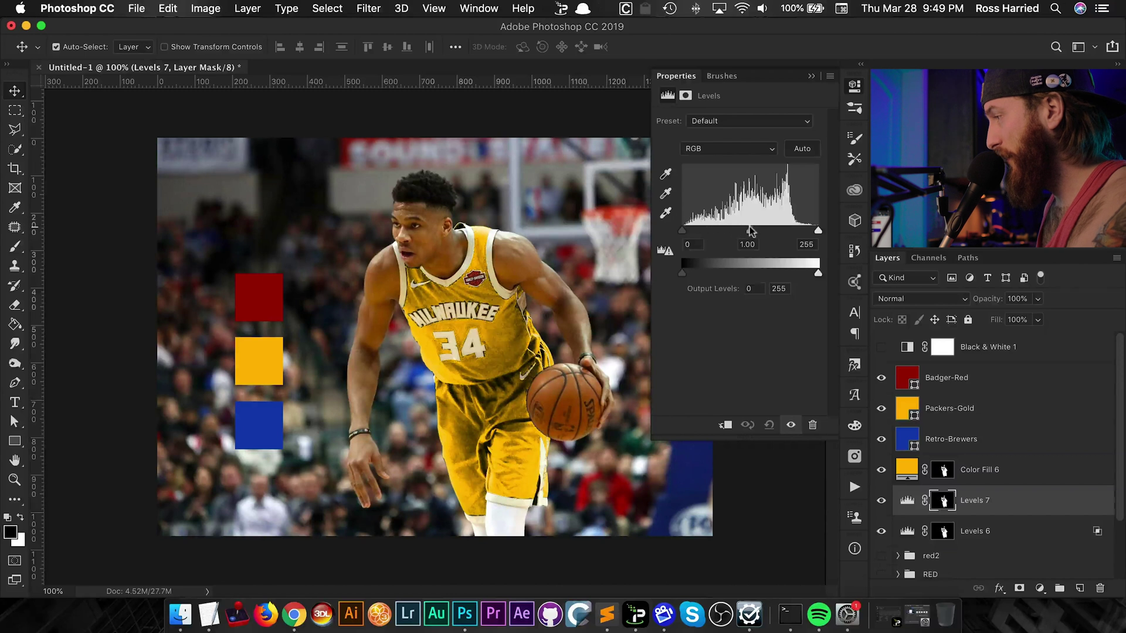
{"action": "left_click_drag", "start_coordinate": [749, 230], "coordinate": [747, 229]}
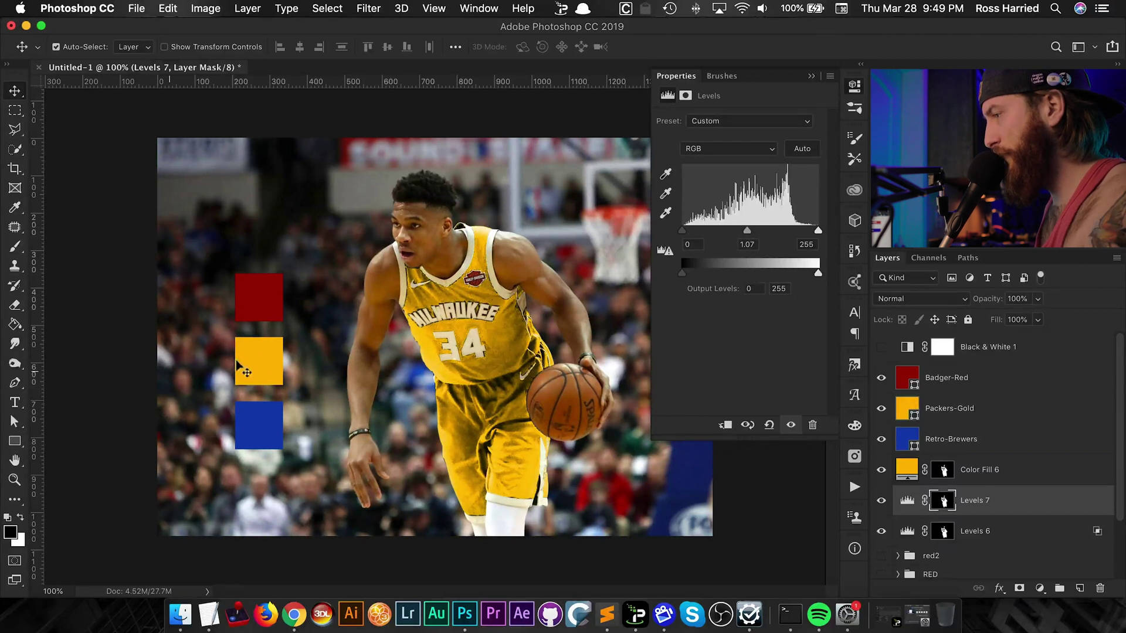
Move the gold swatch over the number on the jersey and show the Black & White layer for tone comparison.
{"action": "left_click_drag", "start_coordinate": [264, 367], "coordinate": [474, 350]}
{"action": "left_click", "coordinate": [880, 346]}
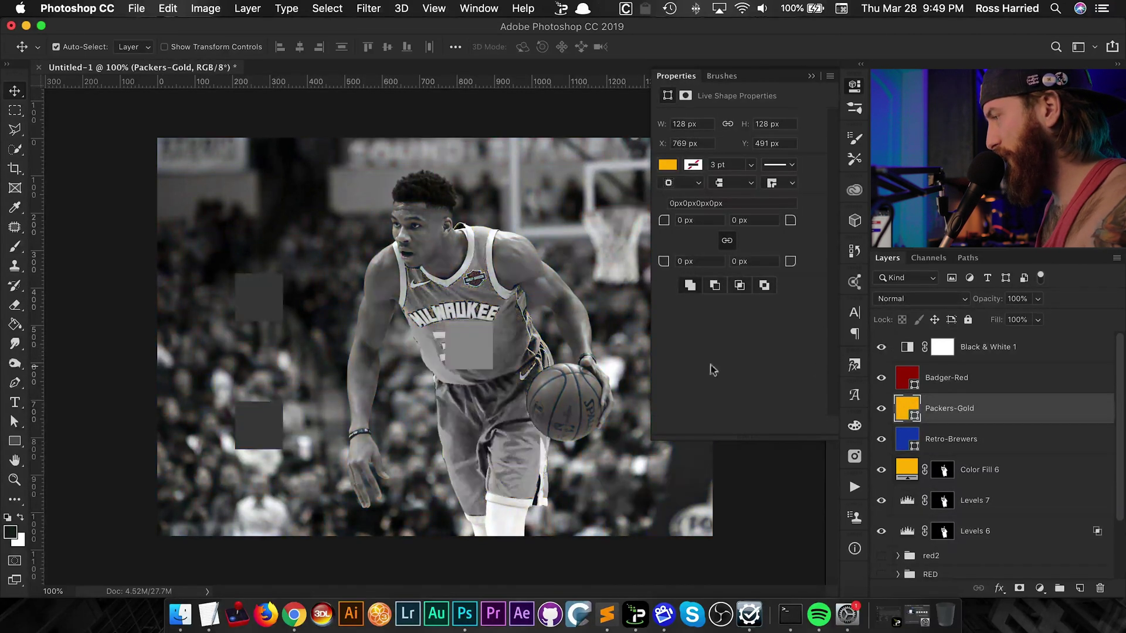
{"action": "key", "text": "super+equal"}
{"action": "key", "text": "super+equal"}
{"action": "key", "text": "super+equal"}
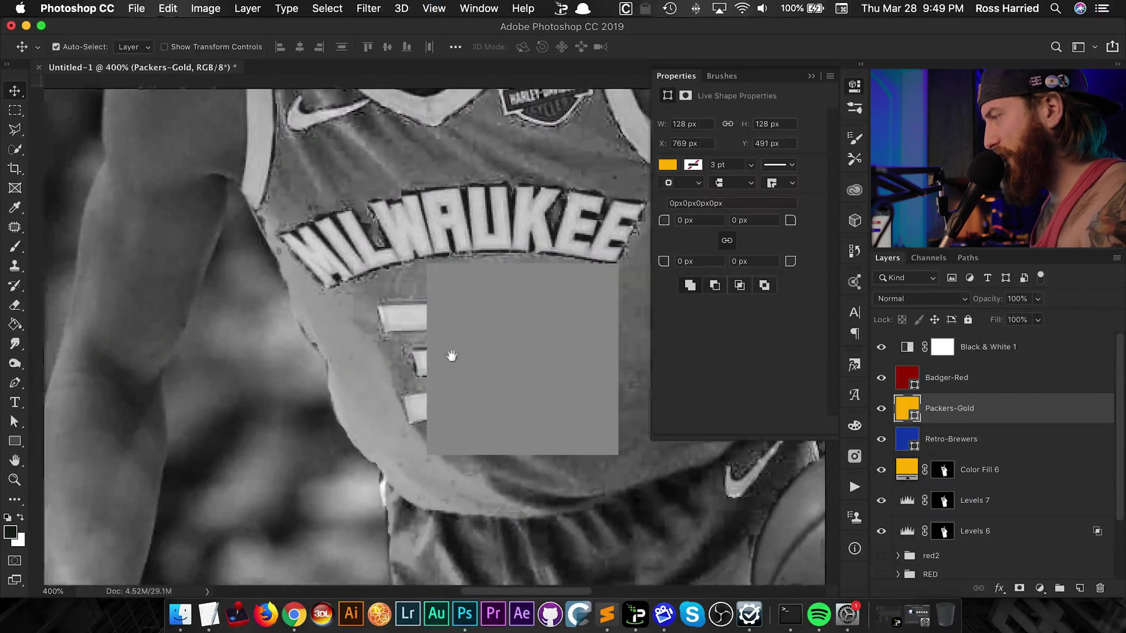
{"action": "key", "text": "super+r"}
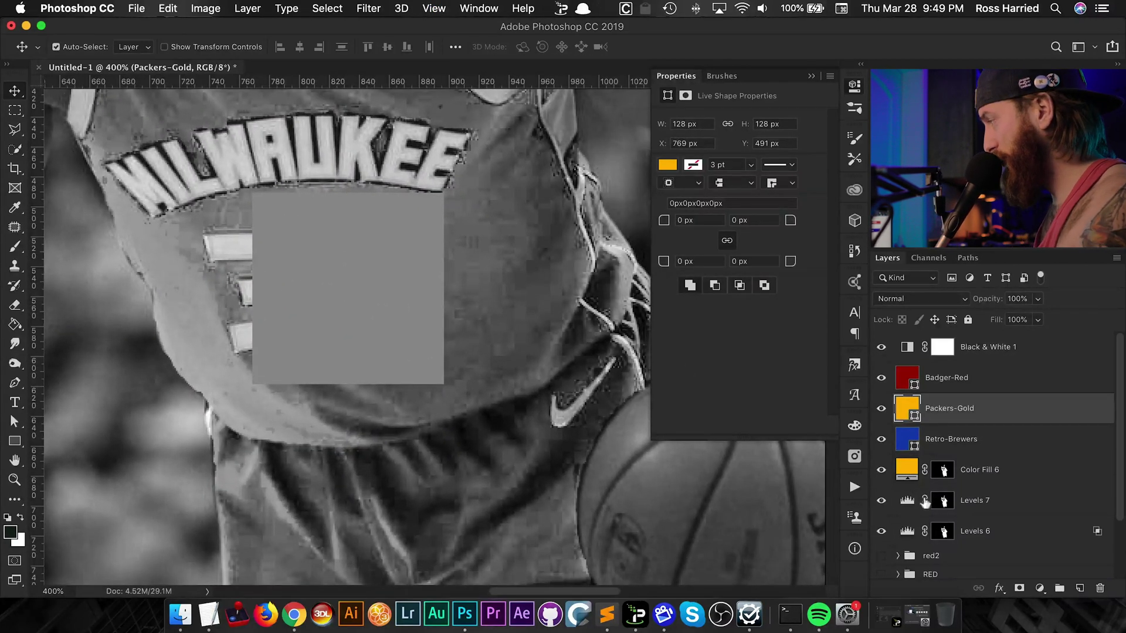
Set the upper Levels layer's midtones to 3.58 and its output levels to 60 and 200 to match the swatch's tone.
{"action": "left_click", "coordinate": [1020, 501]}
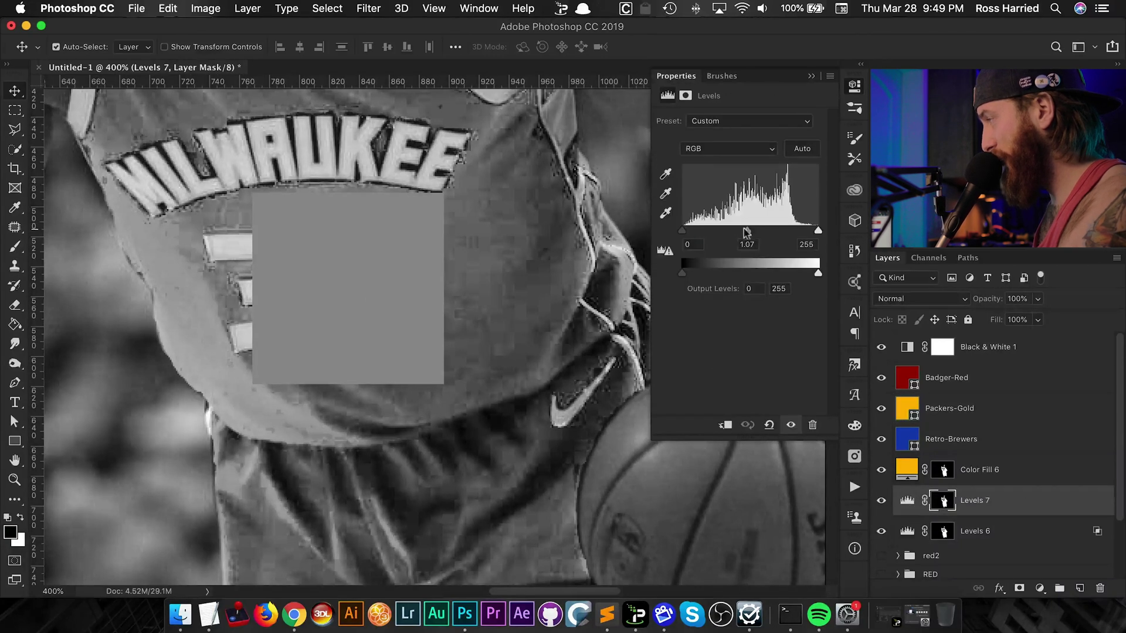
{"action": "left_click_drag", "start_coordinate": [746, 231], "coordinate": [719, 225]}
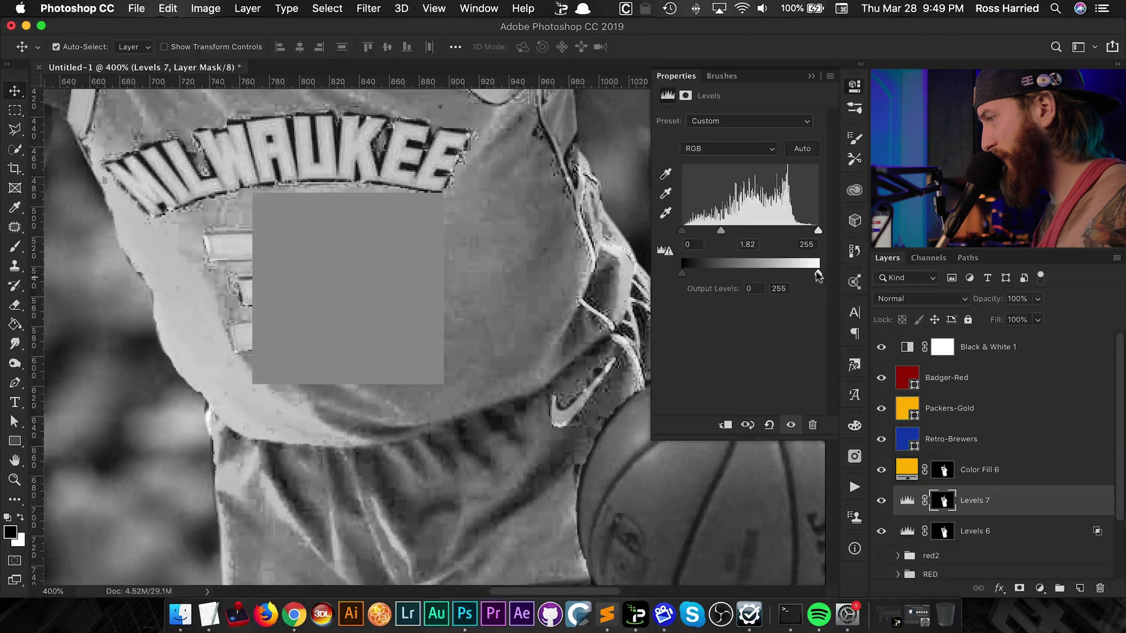
{"action": "left_click_drag", "start_coordinate": [818, 273], "coordinate": [788, 272]}
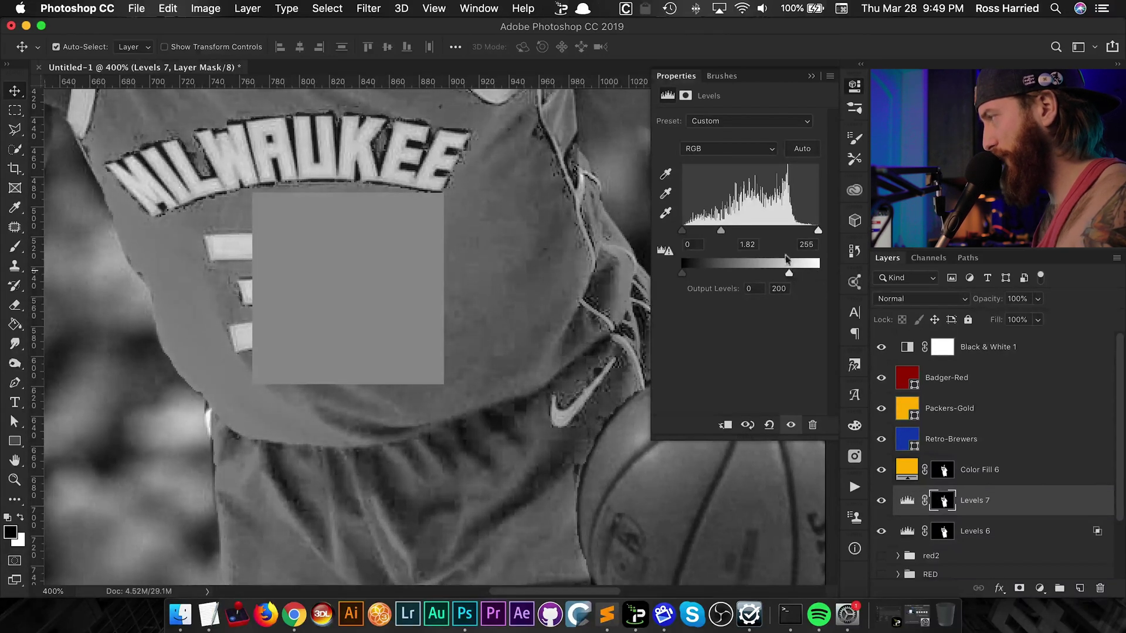
{"action": "left_click_drag", "start_coordinate": [722, 232], "coordinate": [712, 228]}
{"action": "left_click_drag", "start_coordinate": [682, 273], "coordinate": [714, 271]}
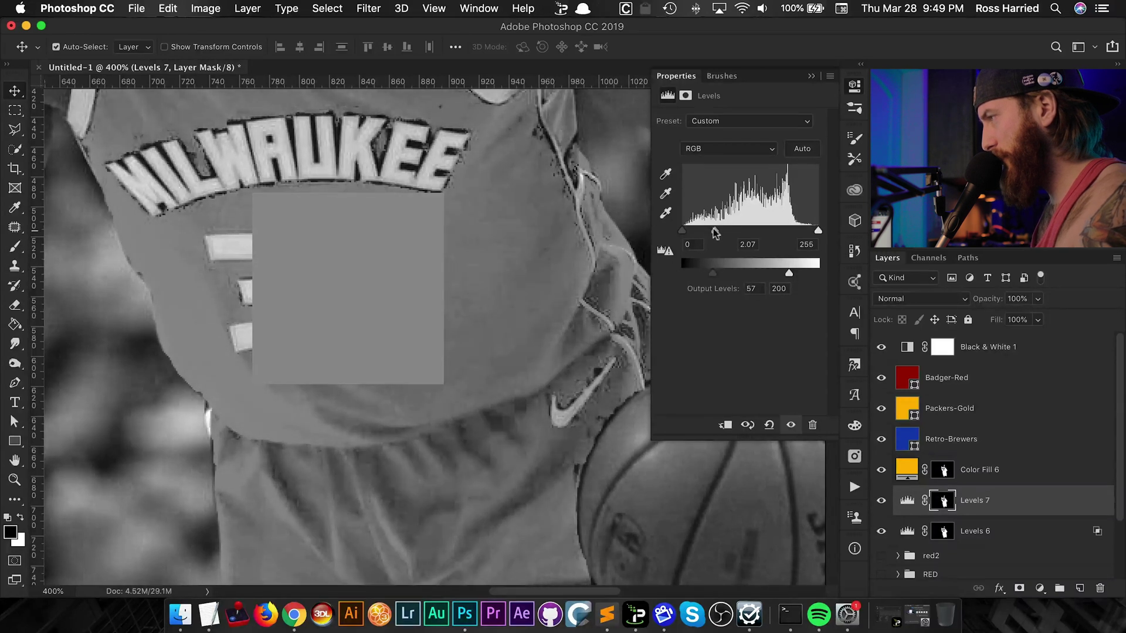
{"action": "left_click_drag", "start_coordinate": [715, 233], "coordinate": [695, 234]}
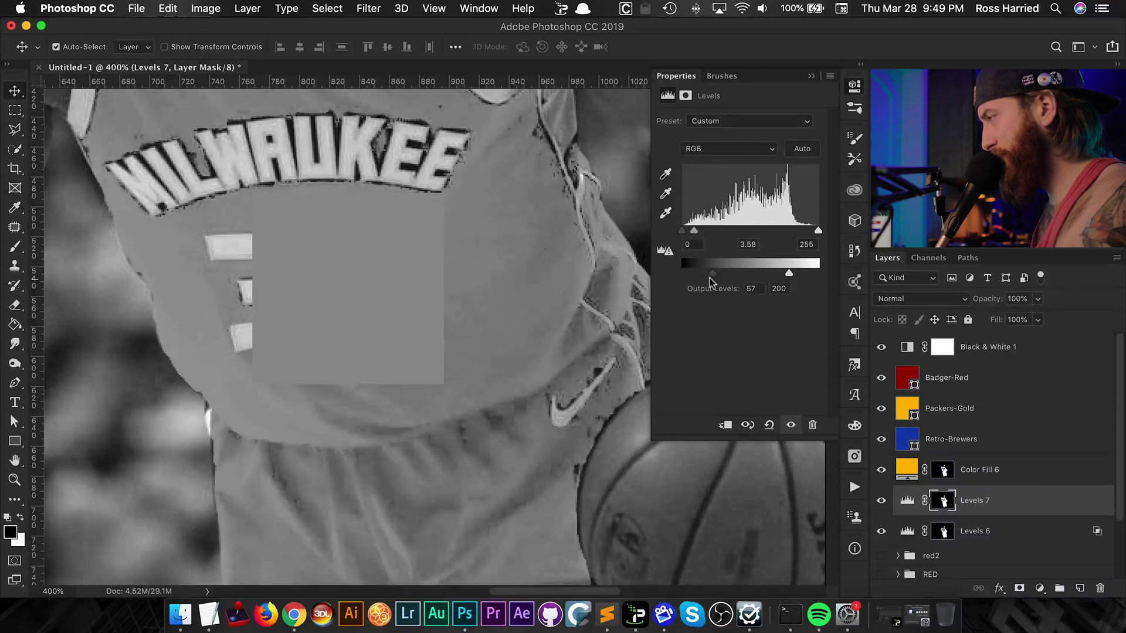
{"action": "left_click_drag", "start_coordinate": [712, 274], "coordinate": [715, 274]}
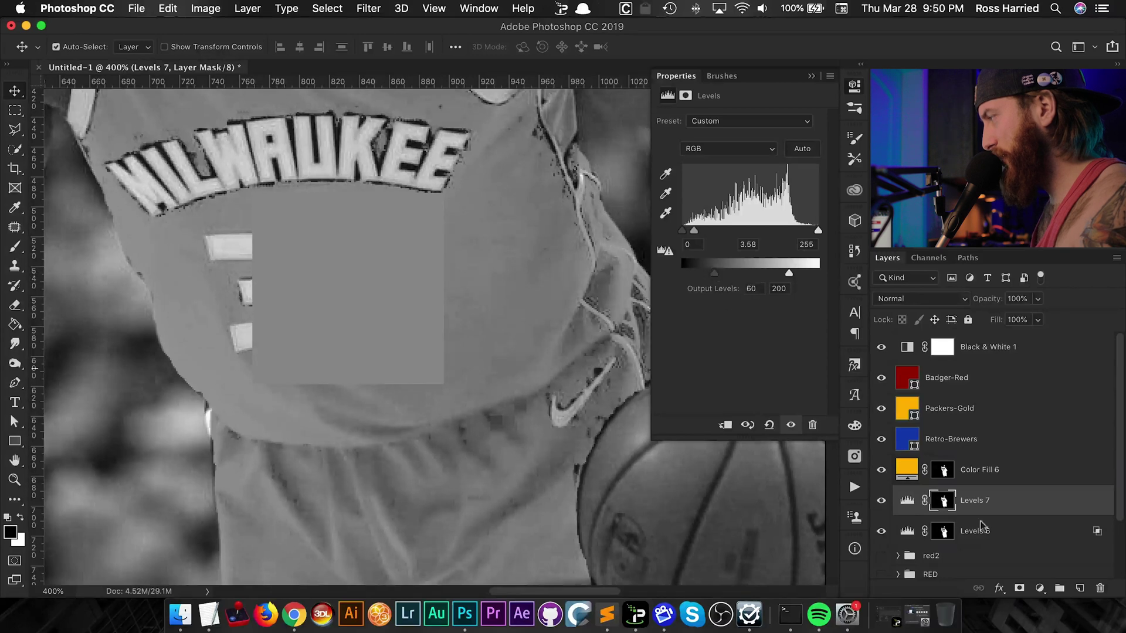
Return to the colour view by hiding the Black & White layer, and put the gold swatch back in the swatch column.
{"action": "left_click", "coordinate": [880, 347]}
{"action": "key", "text": "super+1"}
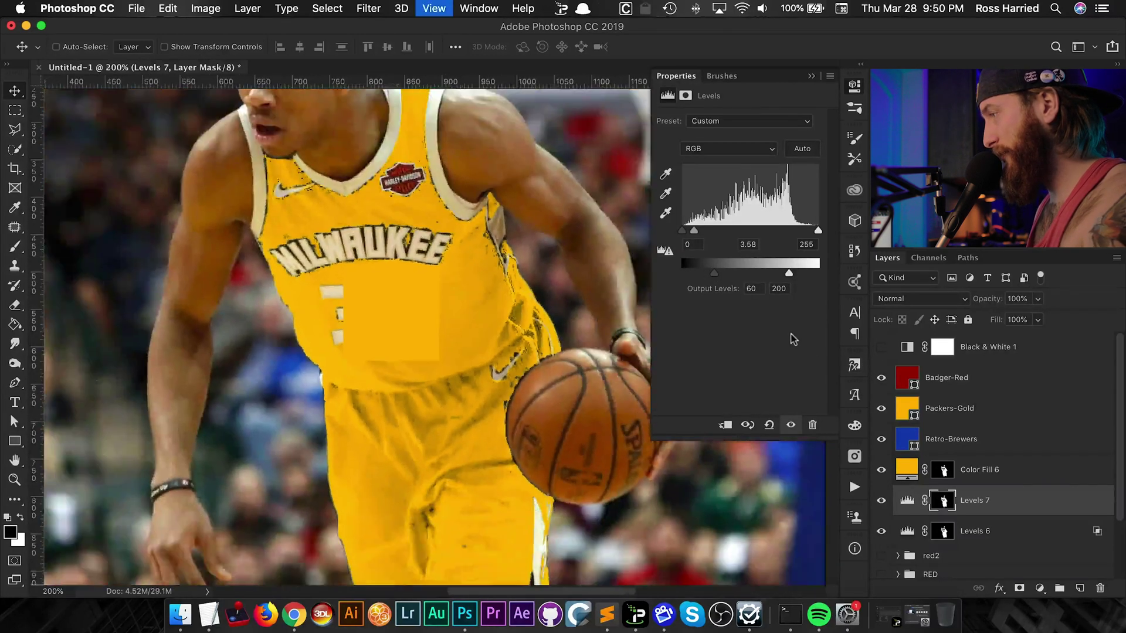
{"action": "left_click_drag", "start_coordinate": [463, 349], "coordinate": [252, 364]}
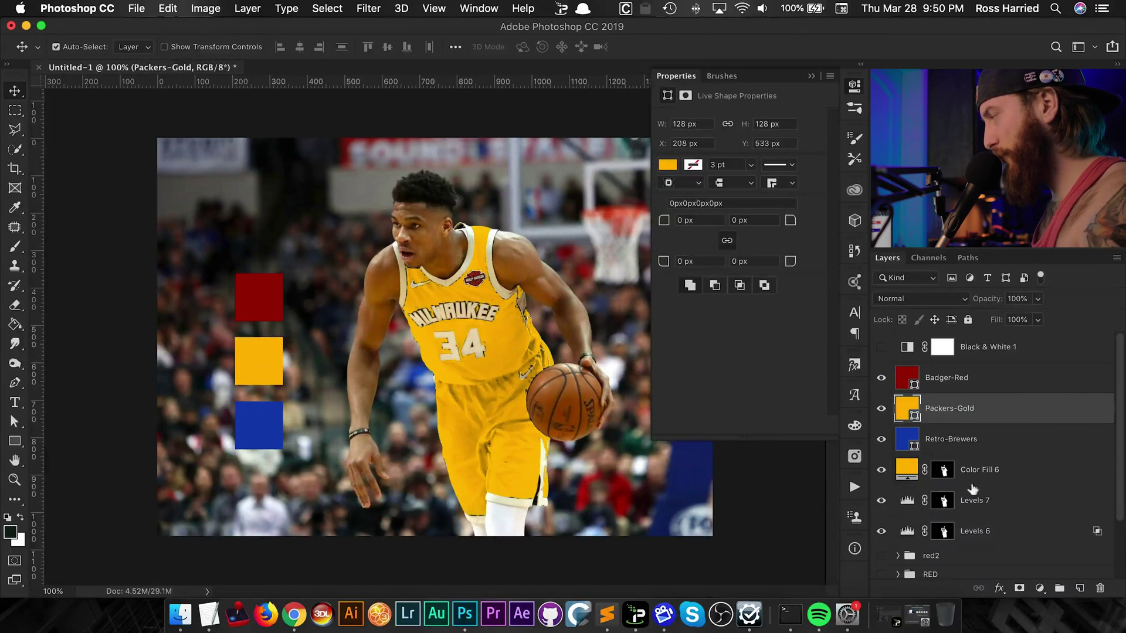
Restore shadows through the upper Levels layer by setting Blend If's underlying-layer dark range to 30 / 143.
{"action": "left_click", "coordinate": [1002, 501]}
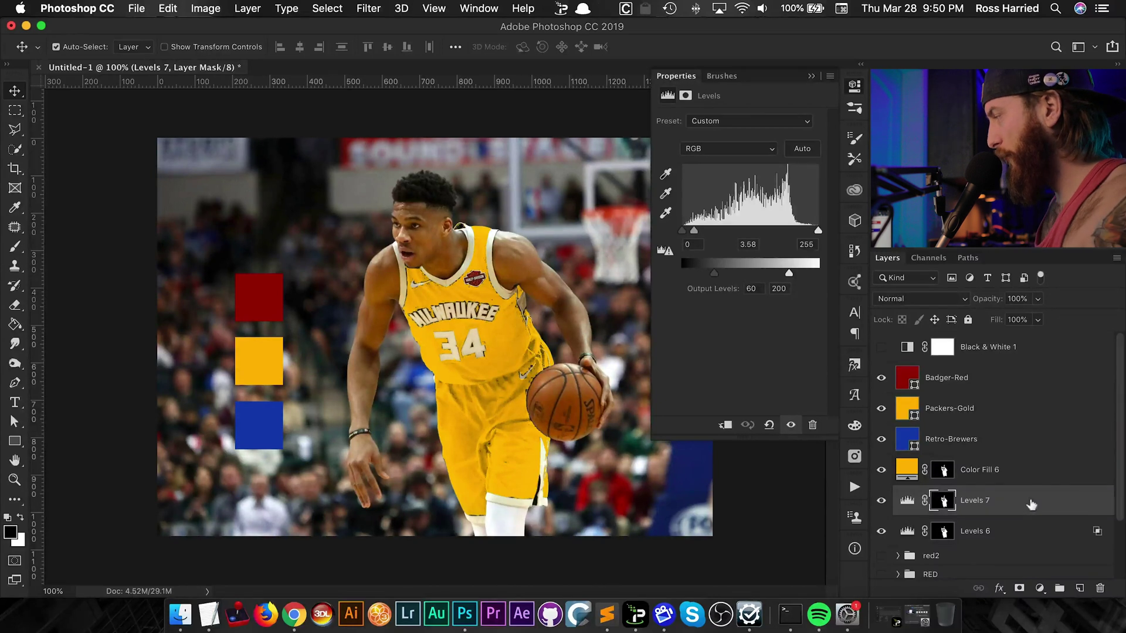
{"action": "double_click", "coordinate": [1030, 500]}
{"action": "left_click_drag", "start_coordinate": [745, 343], "coordinate": [826, 342]}
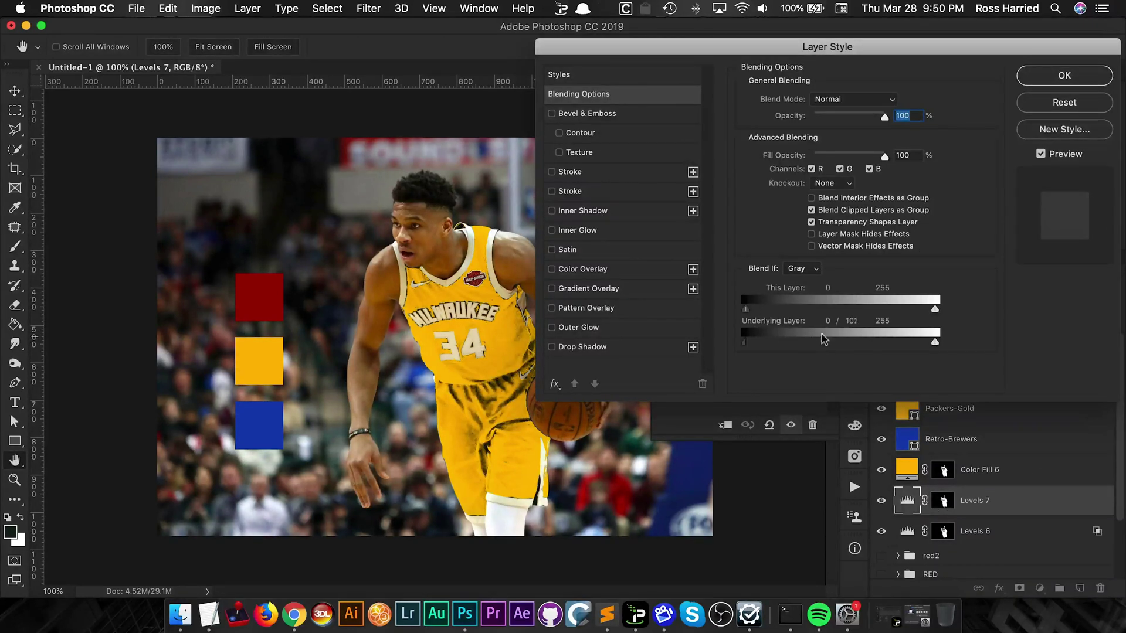
{"action": "left_click_drag", "start_coordinate": [746, 342], "coordinate": [854, 342]}
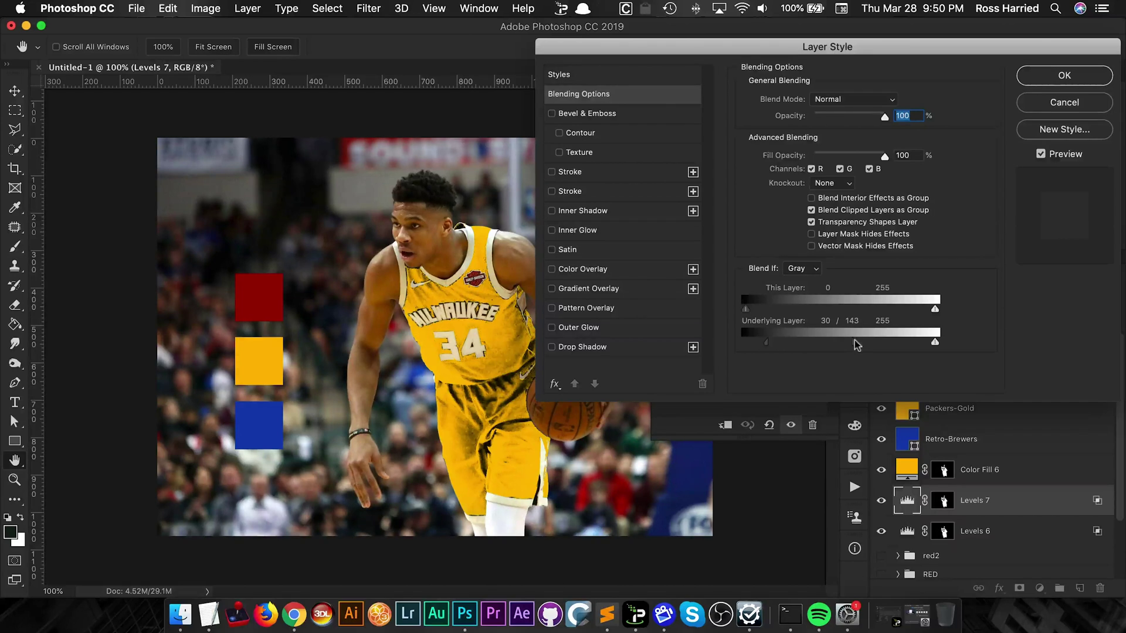
{"action": "left_click", "coordinate": [1053, 79]}
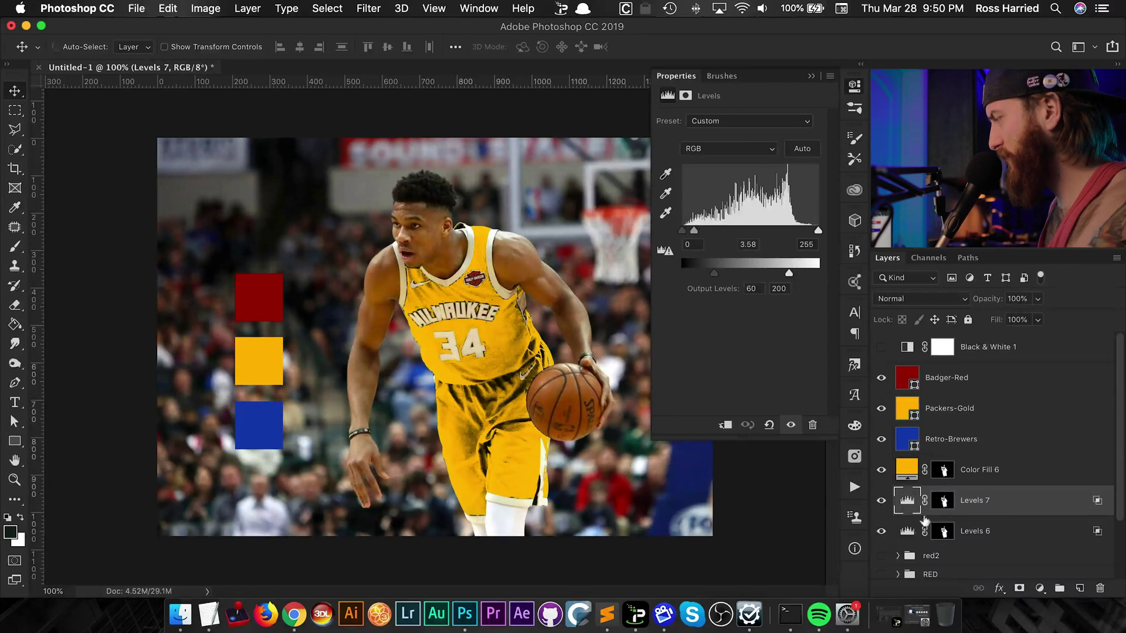
Add a Color Balance layer above the upper Levels layer, masked by its jersey selection, with shadows at -12, -5 and -11.
{"action": "left_click", "coordinate": [943, 500], "text": "super"}
{"action": "left_click", "coordinate": [1040, 589]}
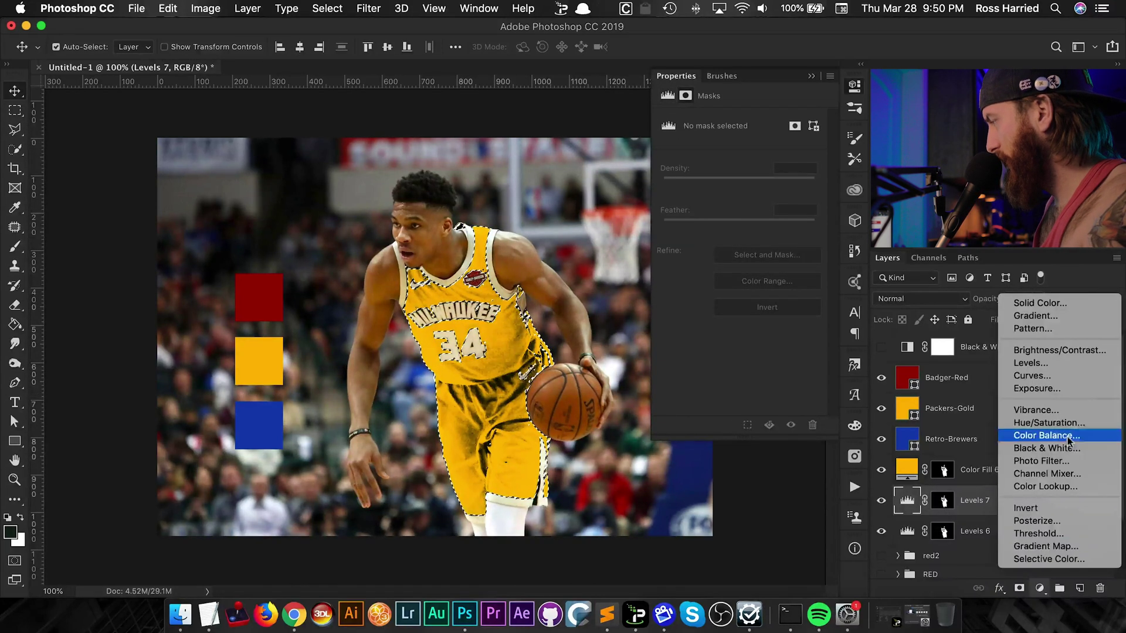
{"action": "left_click", "coordinate": [1047, 435]}
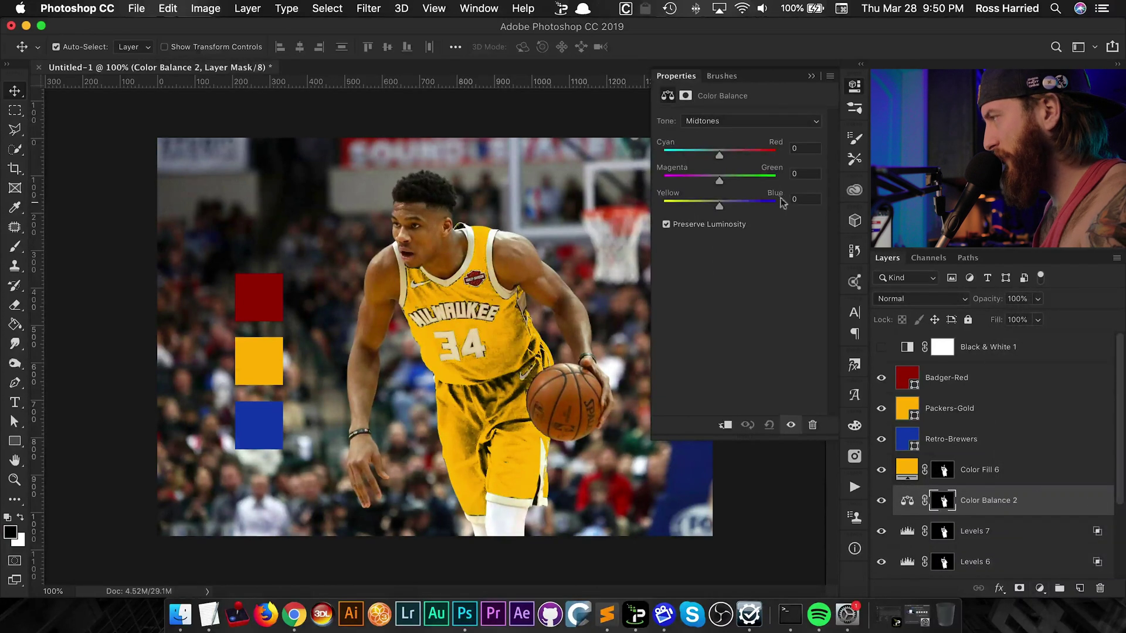
{"action": "left_click", "coordinate": [733, 120]}
{"action": "left_click", "coordinate": [729, 109]}
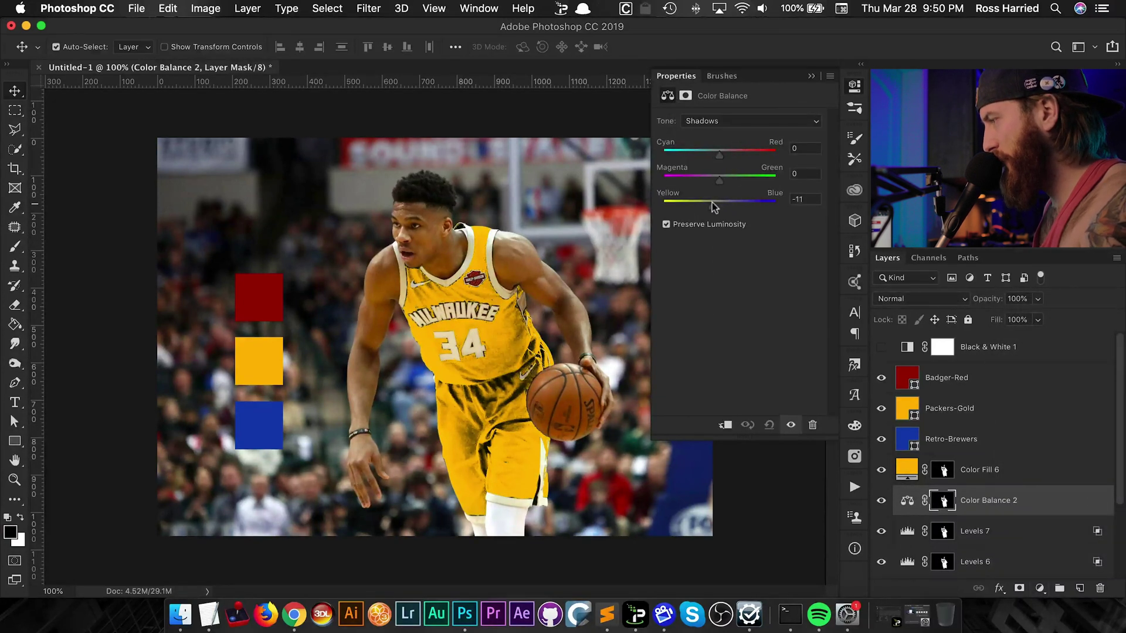
{"action": "left_click_drag", "start_coordinate": [715, 177], "coordinate": [717, 176]}
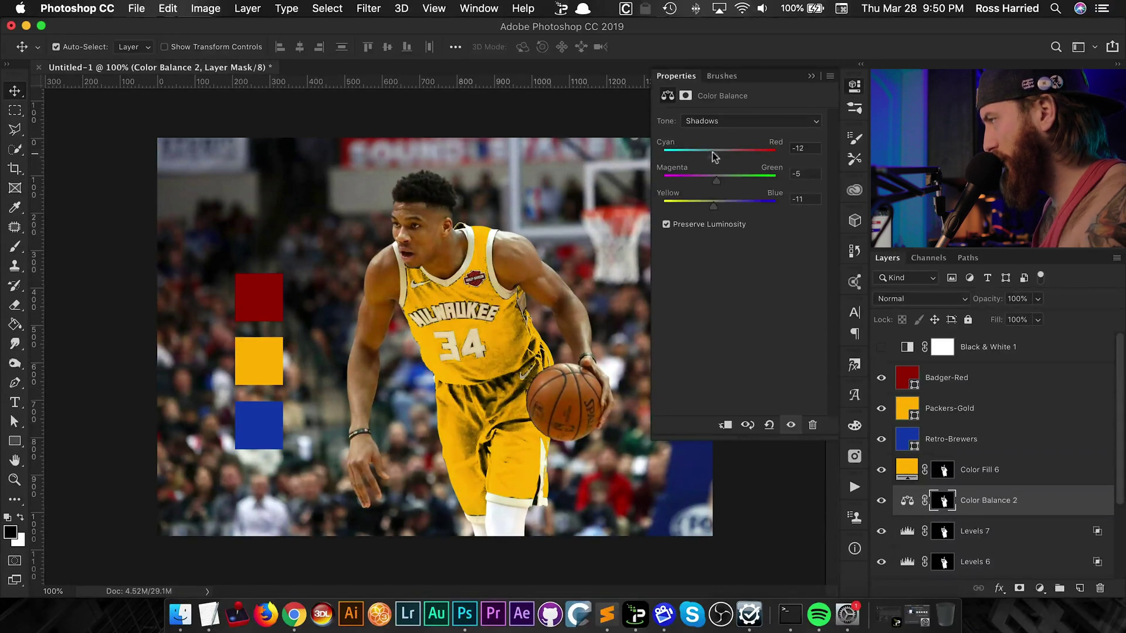
Shift the Color Balance midtones toward red and magenta, with Cyan-Red at +62 and Magenta-Green at -17.
{"action": "left_click", "coordinate": [715, 121]}
{"action": "left_click", "coordinate": [716, 131]}
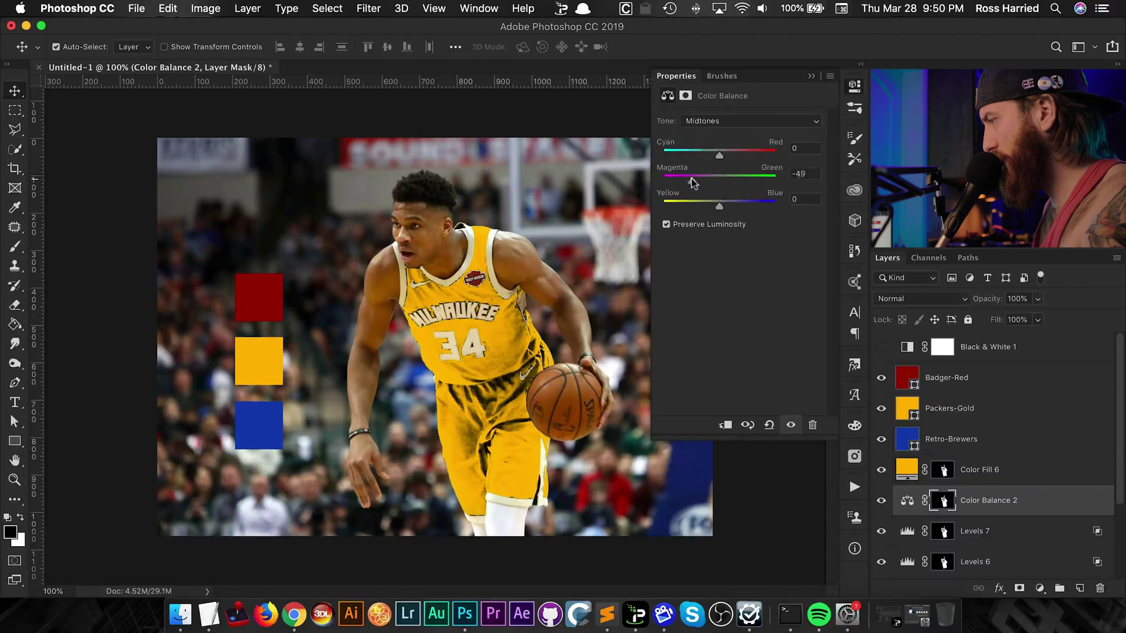
{"action": "left_click_drag", "start_coordinate": [730, 156], "coordinate": [762, 152]}
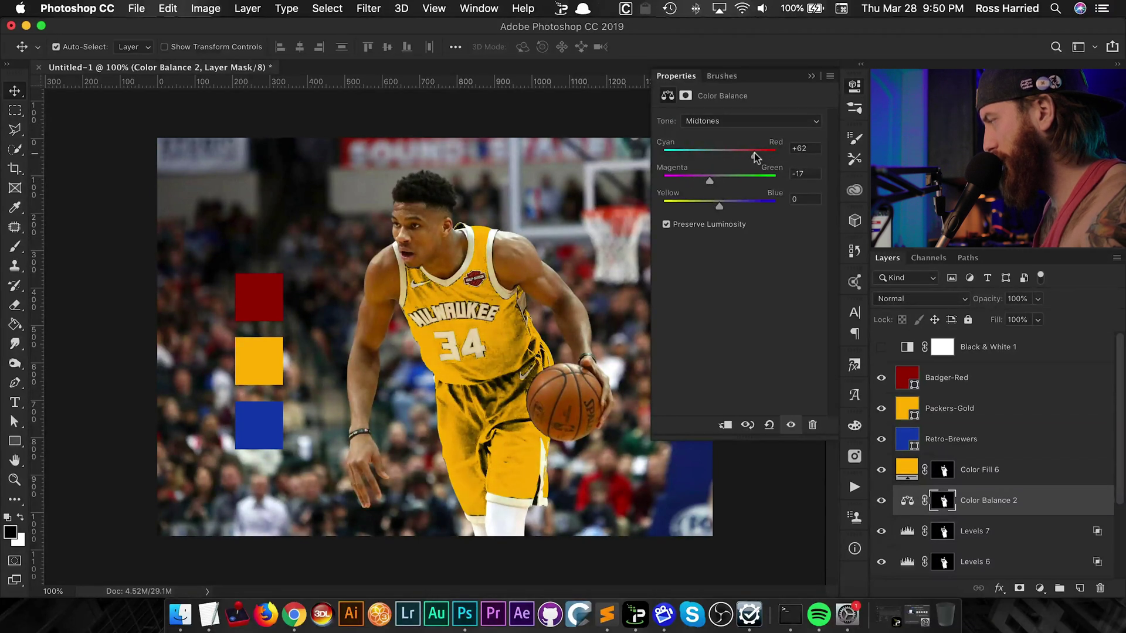
Move the Color Balance layer above the gold Color Fill layer and refine its midtones to +70, -16 and -21.
{"action": "key", "text": "super+bracketright"}
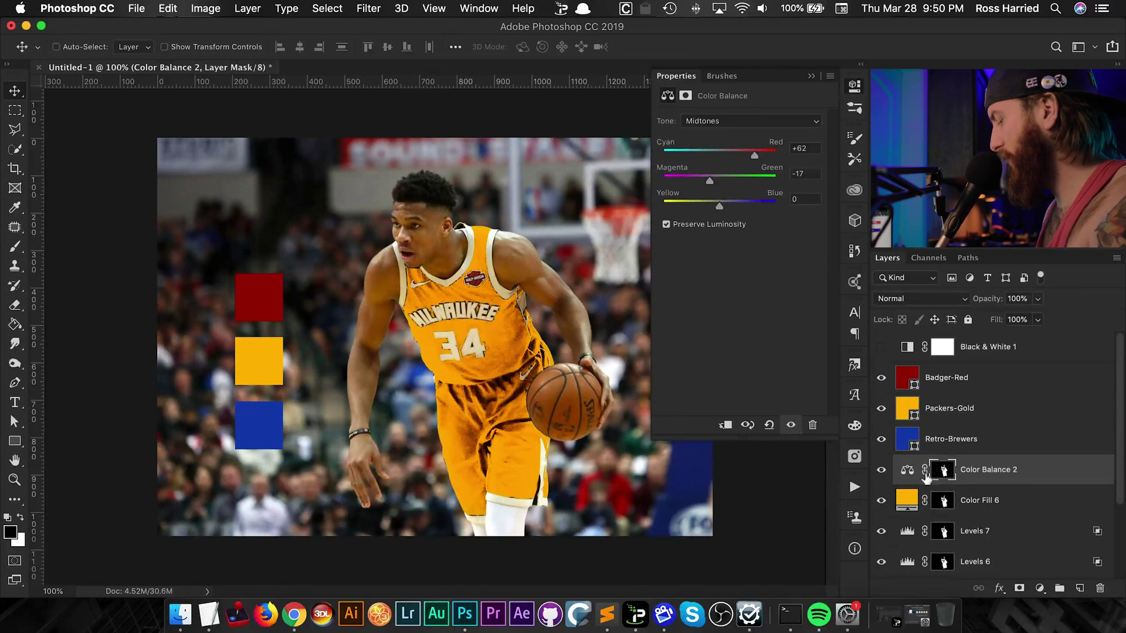
{"action": "key", "text": "super+bracketleft"}
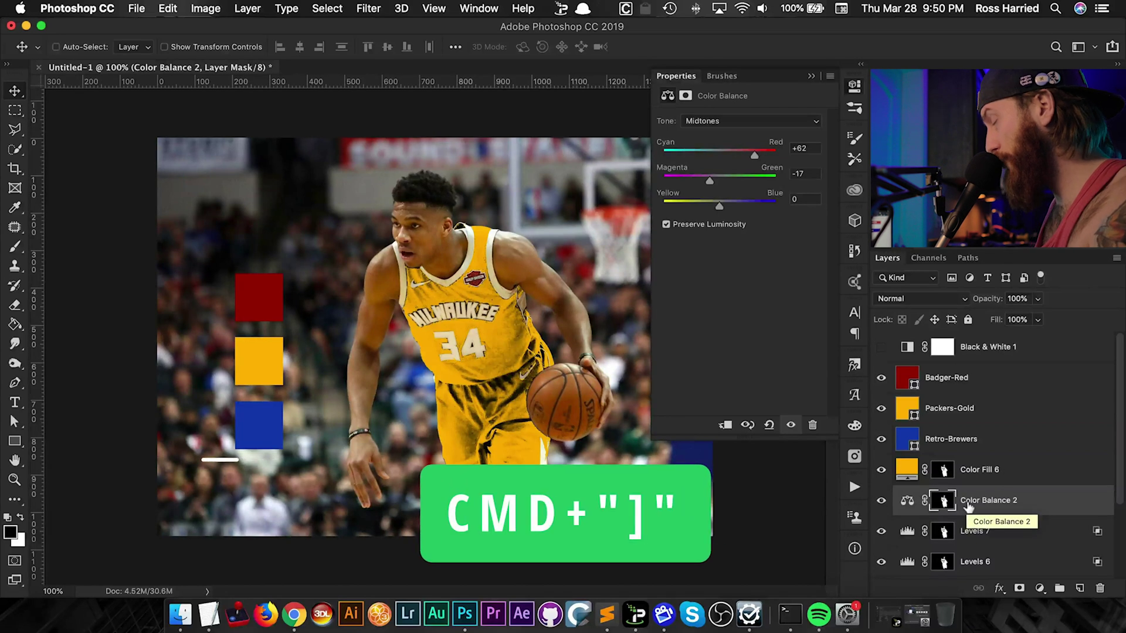
{"action": "key", "text": "super+bracketright"}
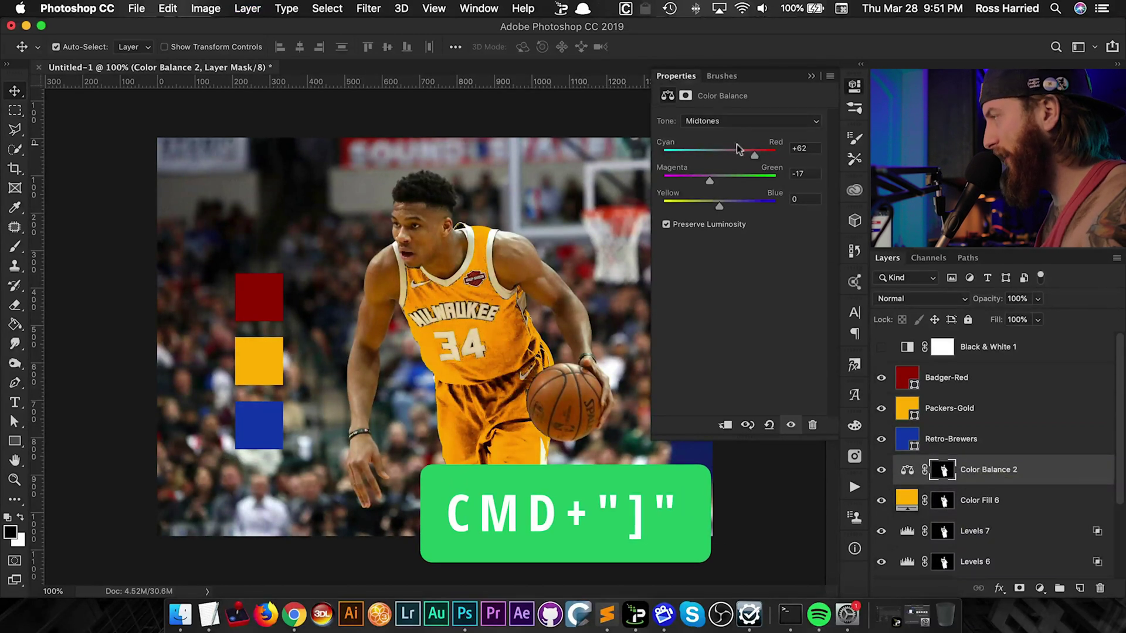
{"action": "left_click_drag", "start_coordinate": [740, 154], "coordinate": [758, 153]}
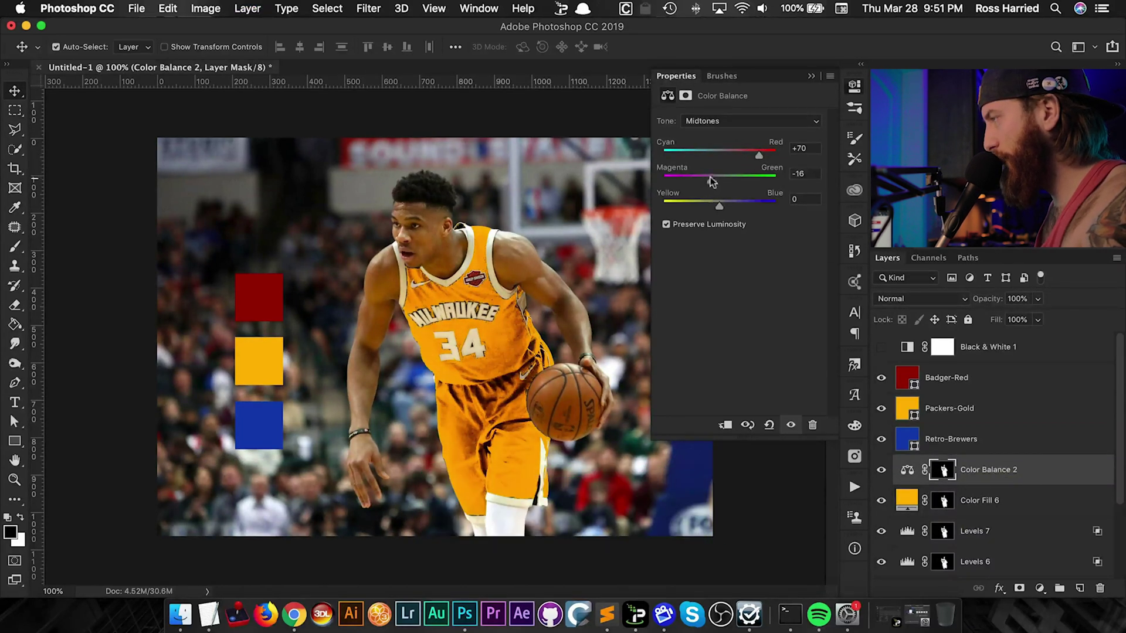
{"action": "left_click_drag", "start_coordinate": [719, 206], "coordinate": [706, 205]}
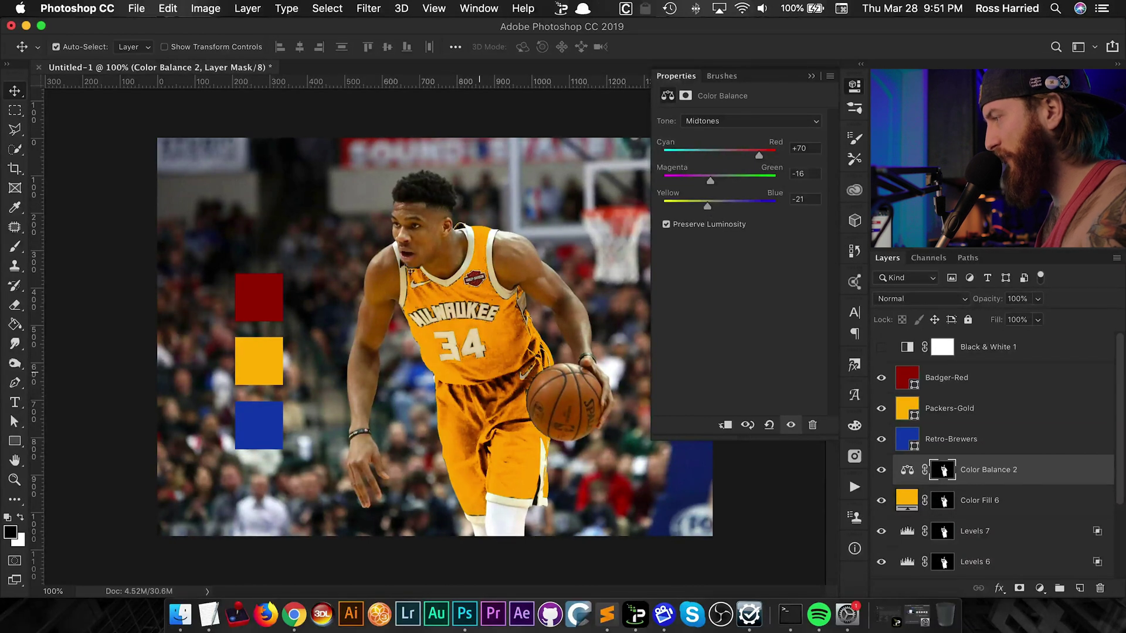
Limit the Color Balance layer to the darker tones by splitting Blend If's underlying-layer highlight range to 115 / 205.
{"action": "double_click", "coordinate": [1068, 473]}
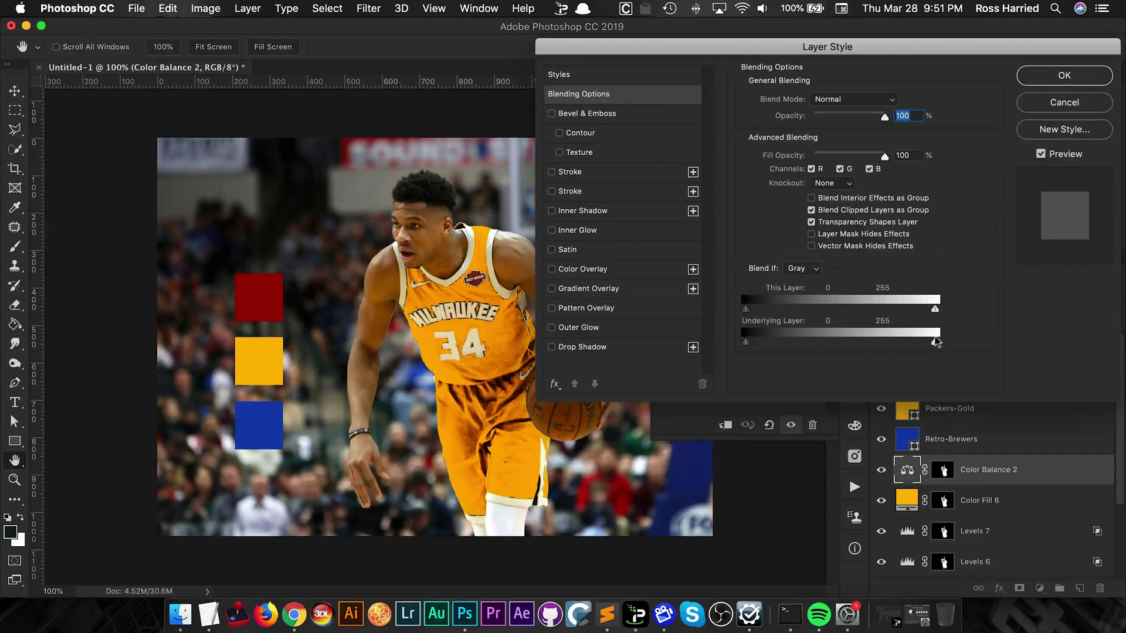
{"action": "left_click_drag", "start_coordinate": [933, 343], "coordinate": [859, 327]}
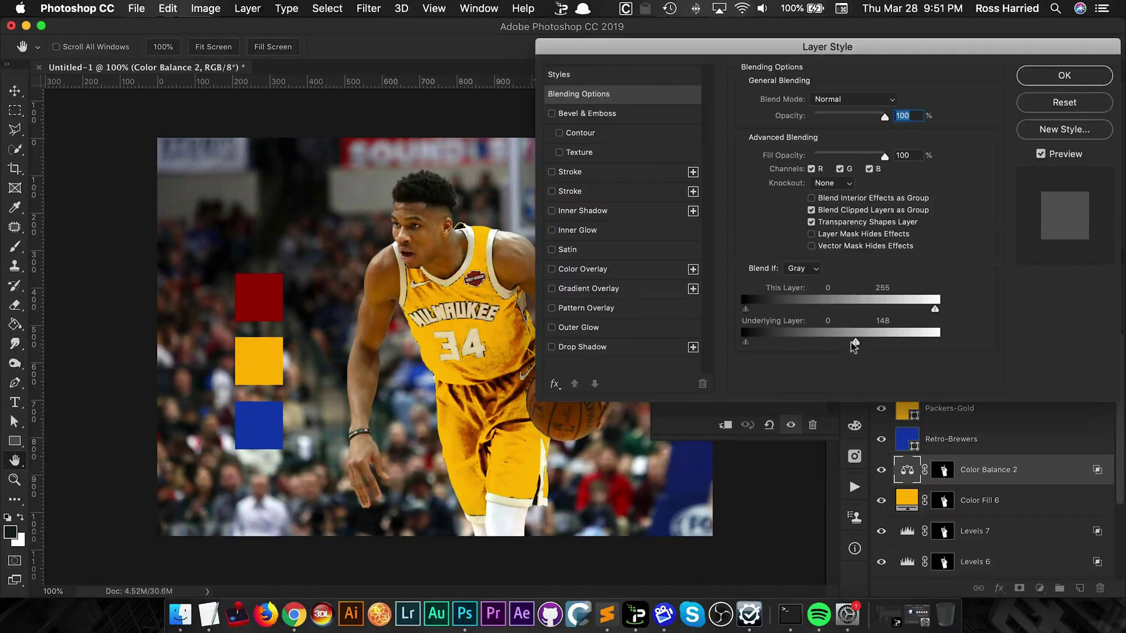
{"action": "left_click_drag", "start_coordinate": [862, 345], "coordinate": [890, 345]}
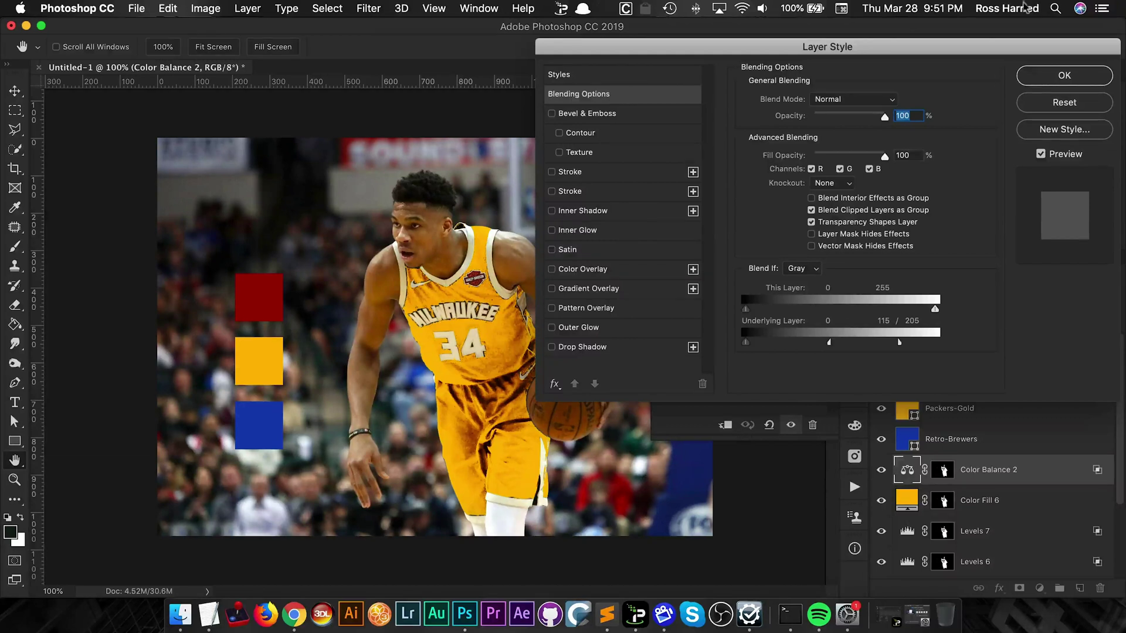
{"action": "left_click", "coordinate": [1062, 76]}
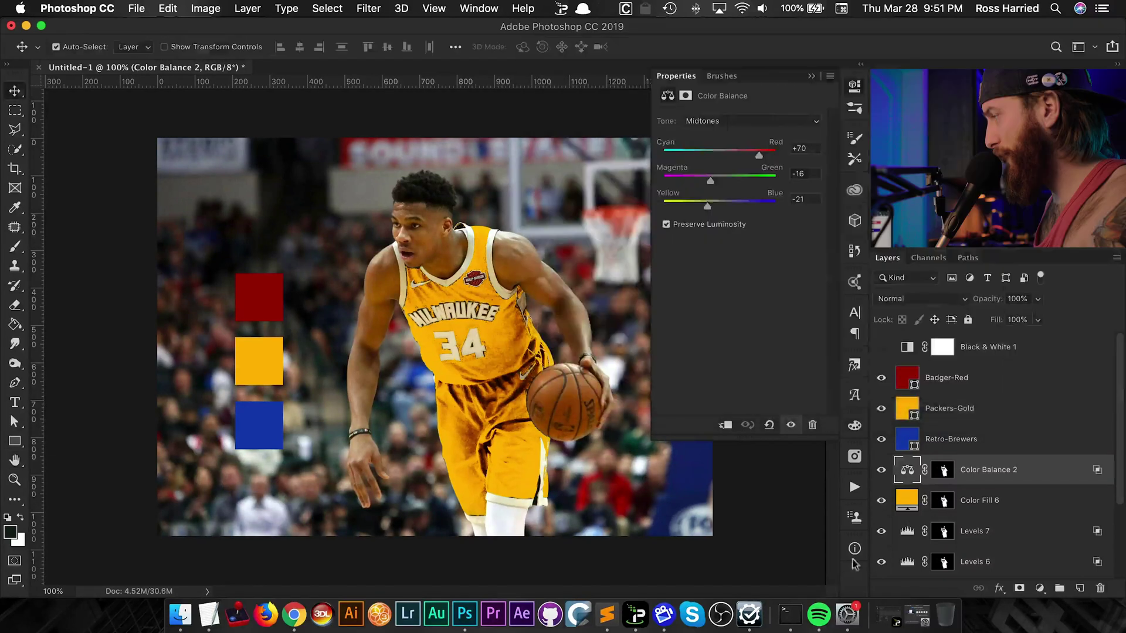
Group the Color Balance, gold Color Fill and both Levels layers, name the group gold2, and hide it.
{"action": "scroll", "coordinate": [1006, 534], "scroll_direction": "down", "scroll_amount": 3}
{"action": "left_click", "coordinate": [998, 509], "text": "shift"}
{"action": "key", "text": "super+g"}
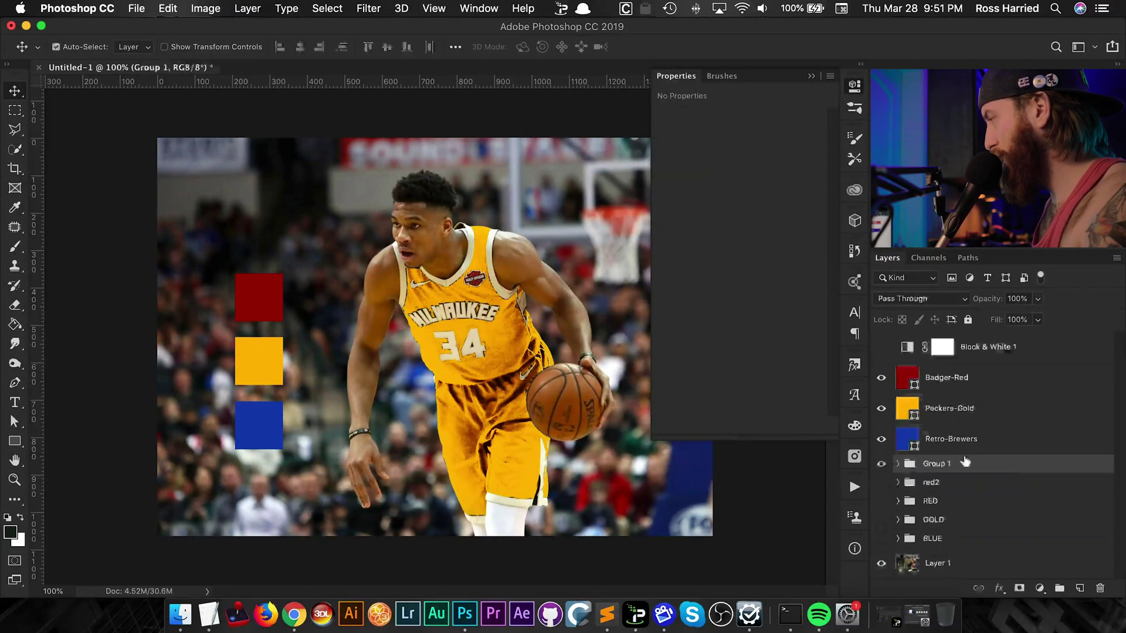
{"action": "double_click", "coordinate": [936, 464]}
{"action": "type", "text": "gold2"}
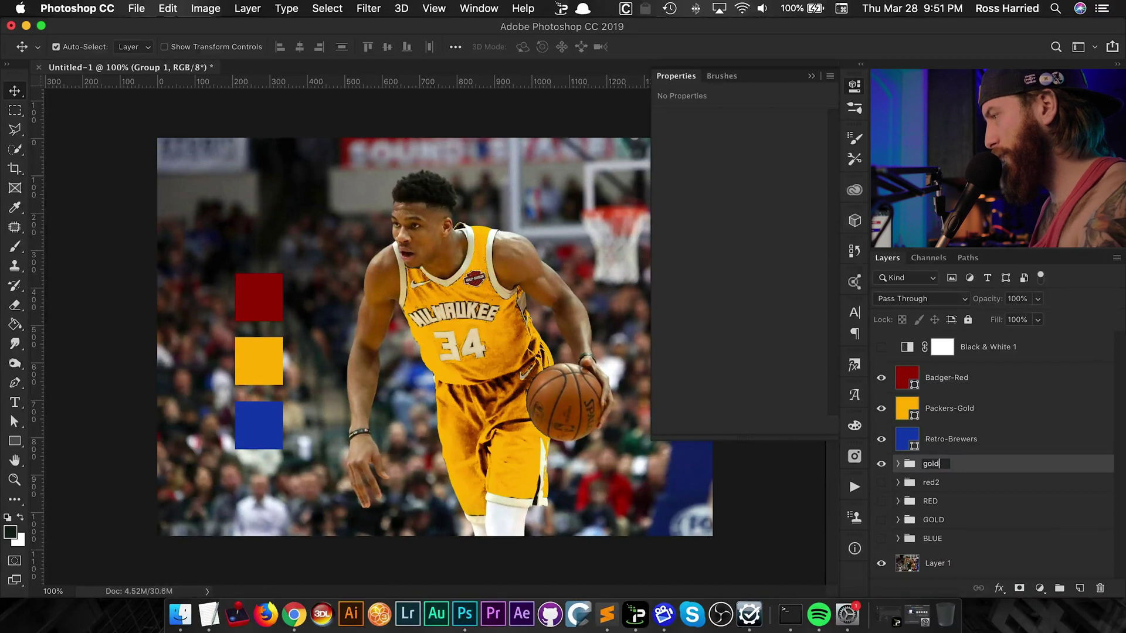
{"action": "key", "text": "Return"}
{"action": "left_click", "coordinate": [881, 463]}
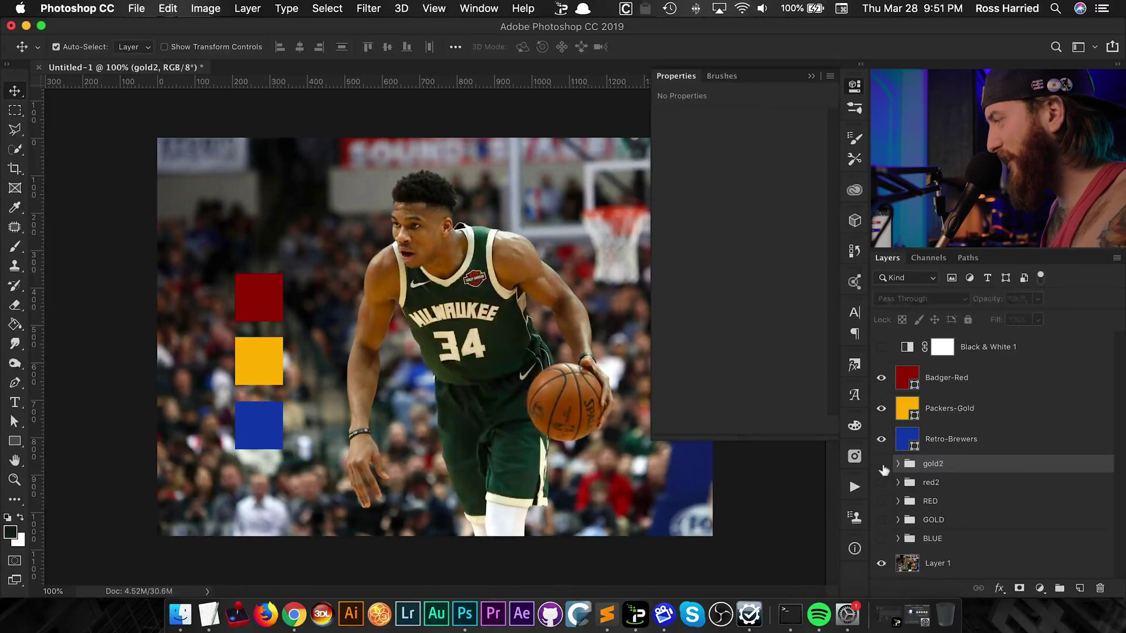
Compare the gold2 and GOLD versions of the jersey by showing each group in turn, leaving both hidden.
{"action": "left_click", "coordinate": [881, 464]}
{"action": "left_click", "coordinate": [882, 466]}
{"action": "left_click", "coordinate": [881, 520]}
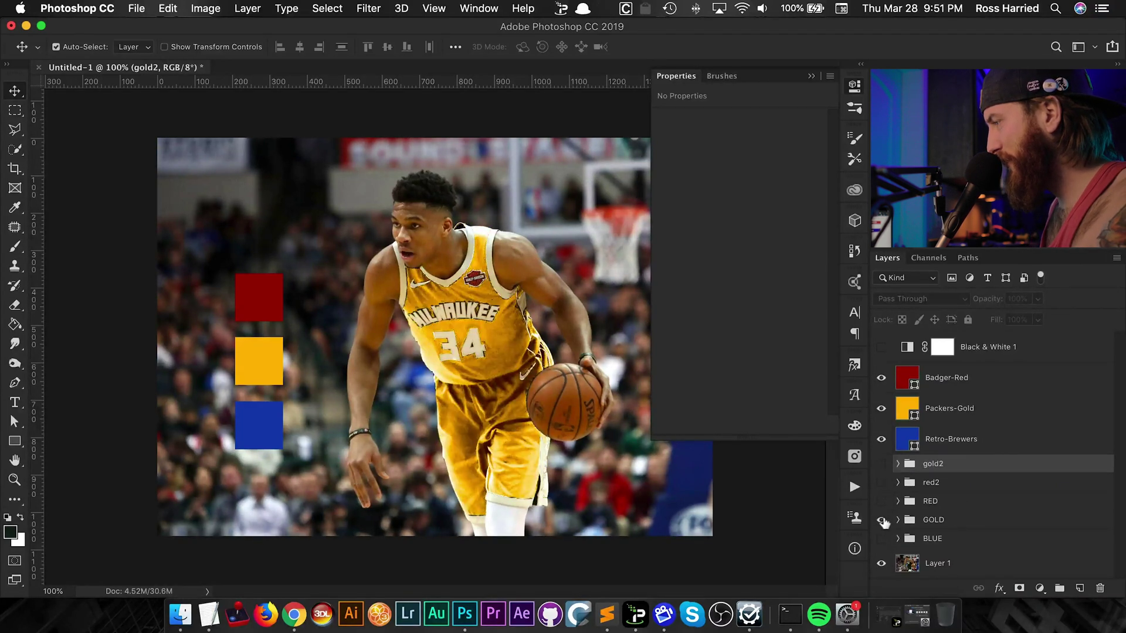
{"action": "left_click", "coordinate": [881, 520]}
{"action": "left_click", "coordinate": [881, 463]}
{"action": "left_click", "coordinate": [882, 464]}
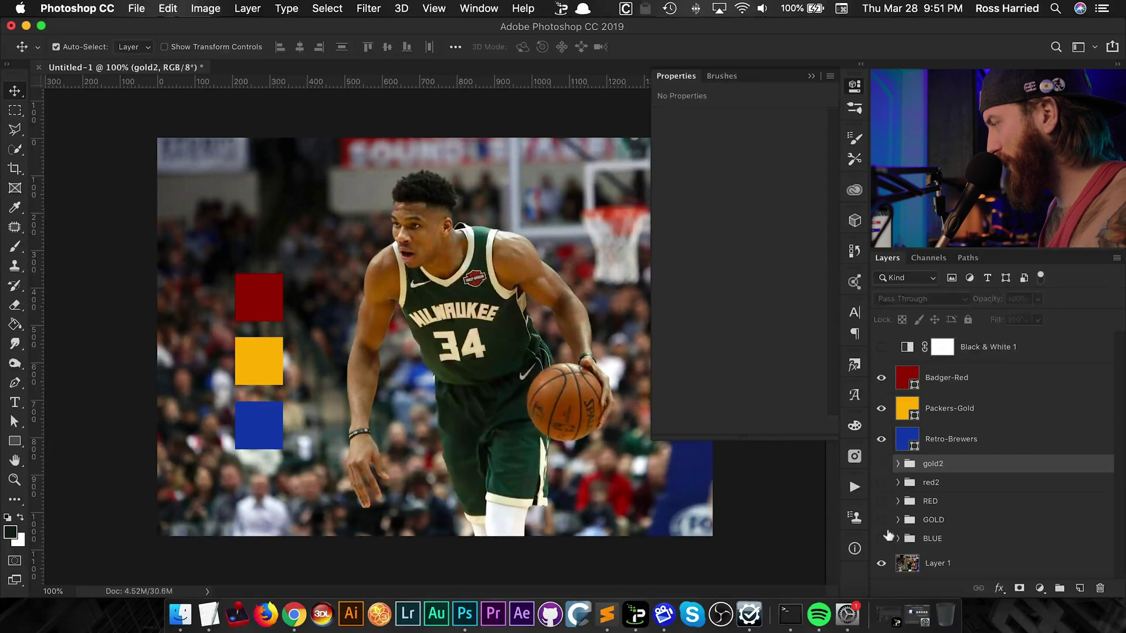
{"action": "left_click", "coordinate": [882, 520]}
{"action": "left_click", "coordinate": [881, 520]}
{"action": "left_click", "coordinate": [881, 463]}
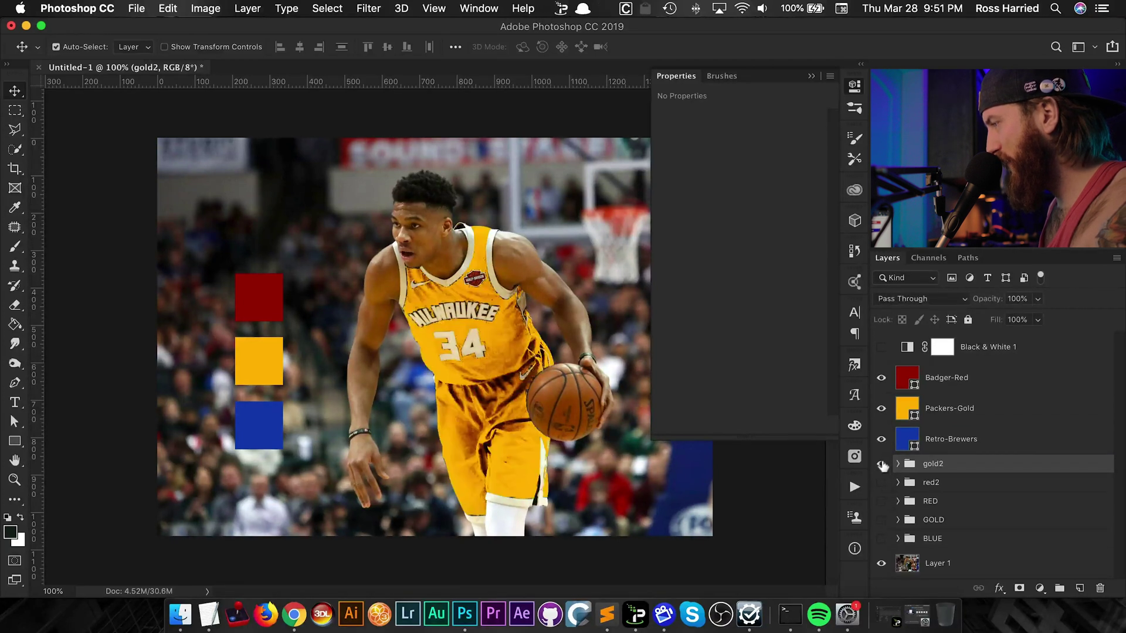
{"action": "left_click", "coordinate": [881, 464]}
{"action": "left_click", "coordinate": [881, 520]}
{"action": "left_click", "coordinate": [881, 520]}
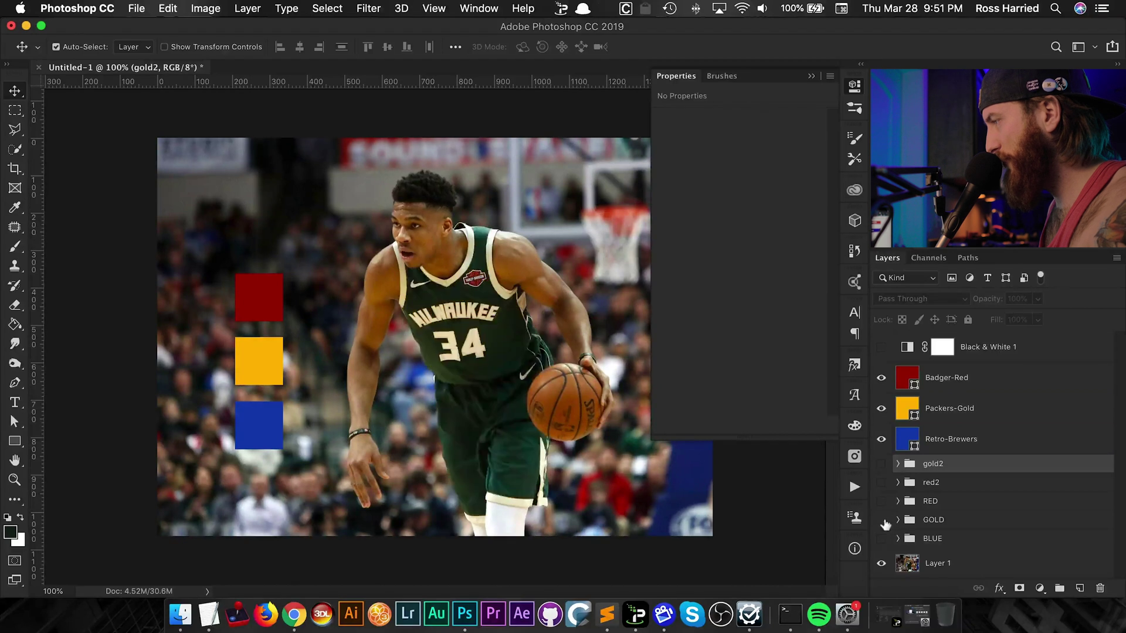
{"action": "left_click", "coordinate": [881, 520]}
{"action": "left_click", "coordinate": [882, 463]}
{"action": "left_click", "coordinate": [881, 463]}
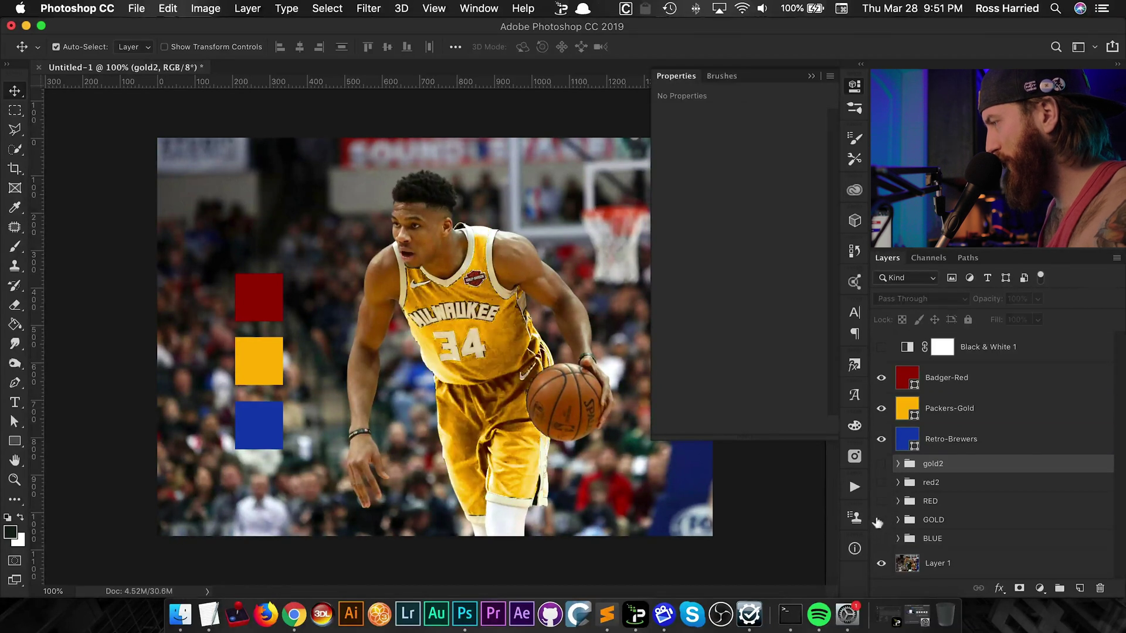
{"action": "left_click", "coordinate": [879, 520]}
{"action": "left_click", "coordinate": [881, 465]}
{"action": "left_click", "coordinate": [882, 465]}
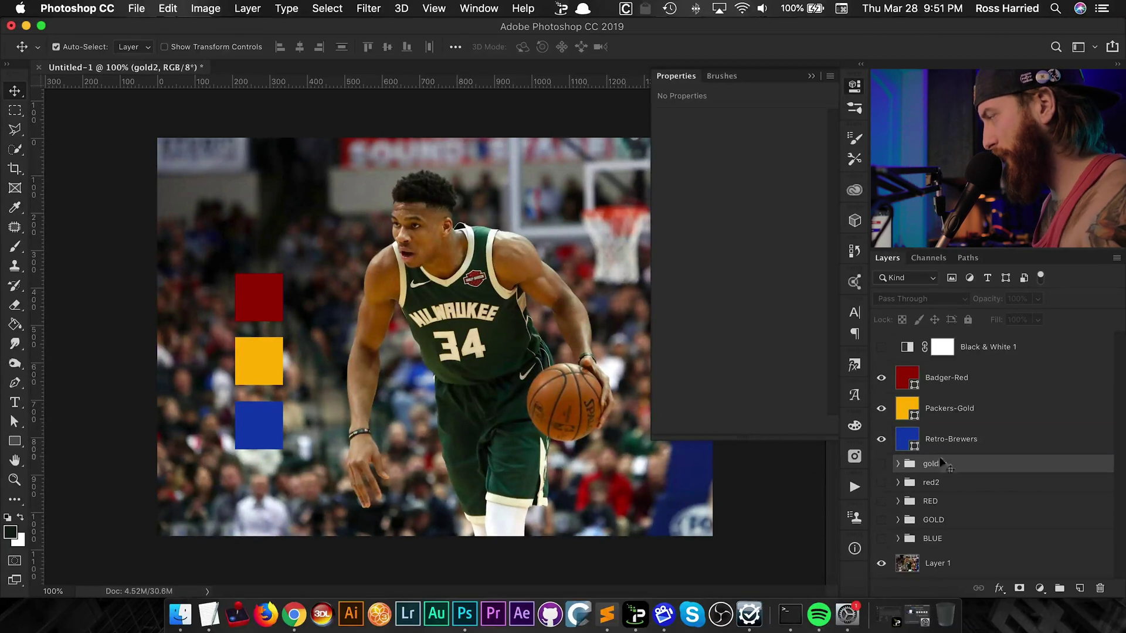
Load the jersey mask from inside the gold2 group as a selection and collapse the group again.
{"action": "left_click", "coordinate": [897, 464]}
{"action": "left_click", "coordinate": [902, 466], "text": "super"}
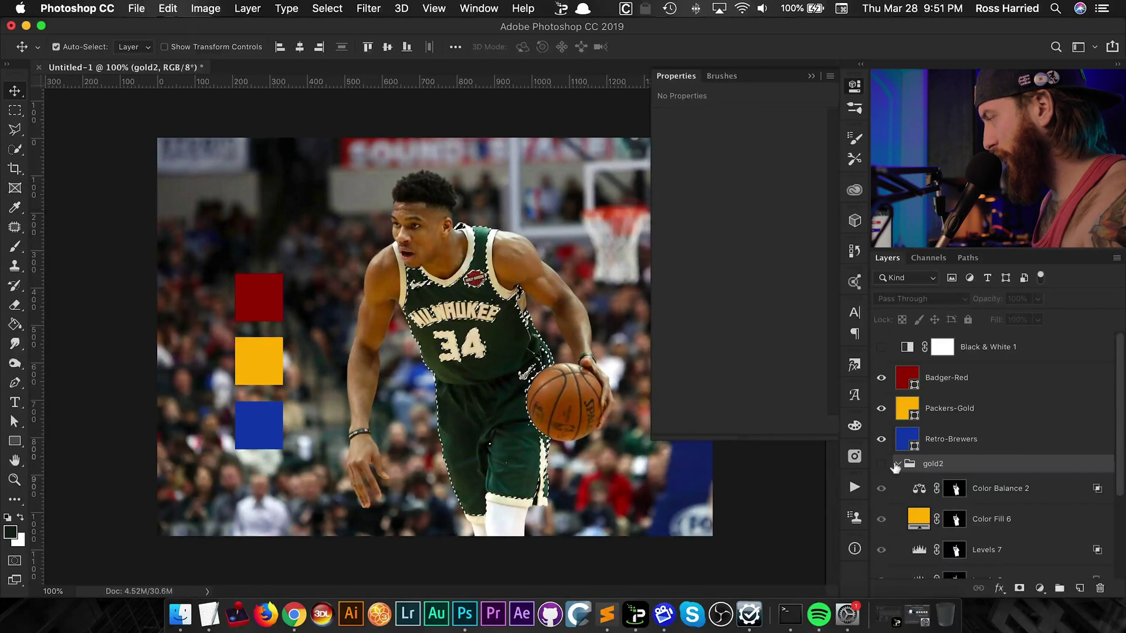
{"action": "left_click", "coordinate": [897, 465]}
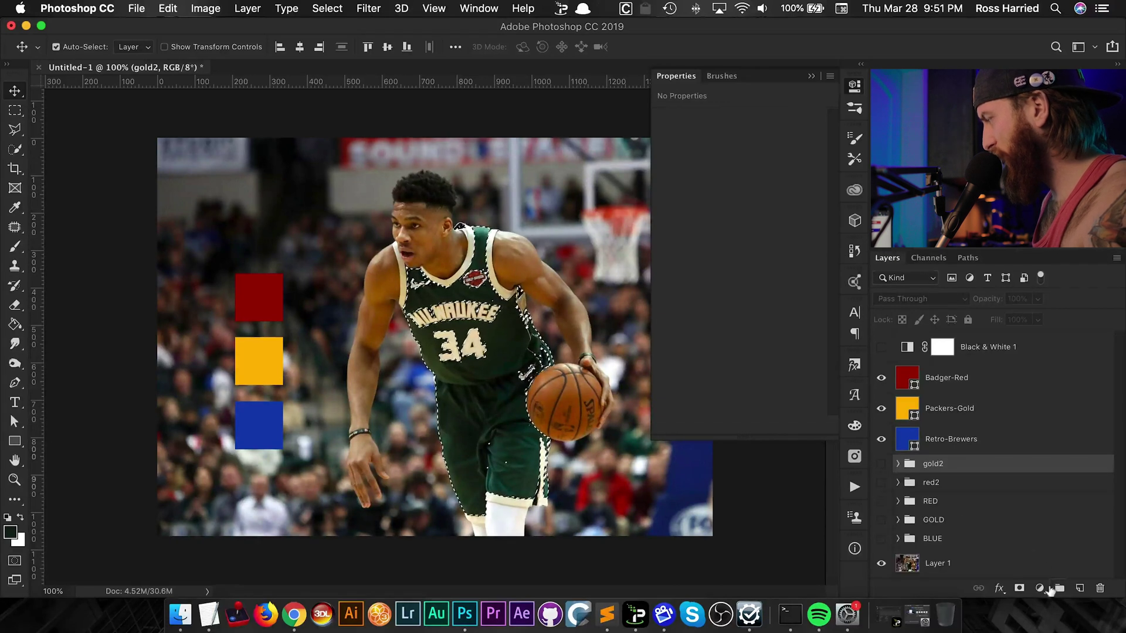
Add a Solid Color layer masked to the jersey, sampled from the blue swatch, and set its blend mode to Color.
{"action": "left_click", "coordinate": [1039, 588]}
{"action": "left_click", "coordinate": [1032, 304]}
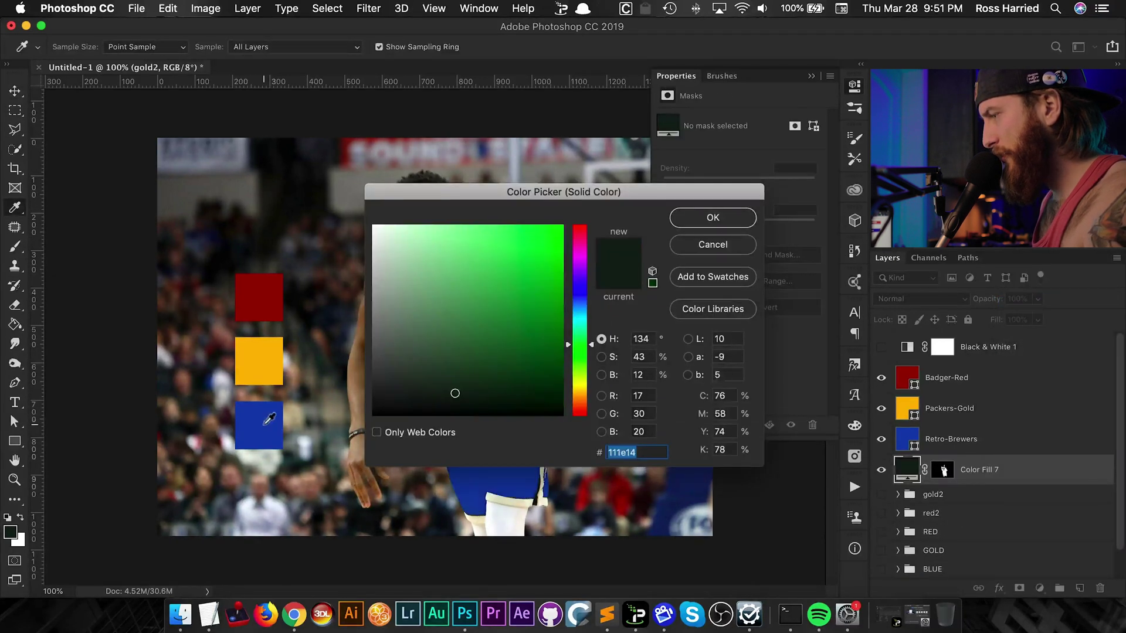
{"action": "left_click", "coordinate": [267, 414]}
{"action": "left_click", "coordinate": [732, 228]}
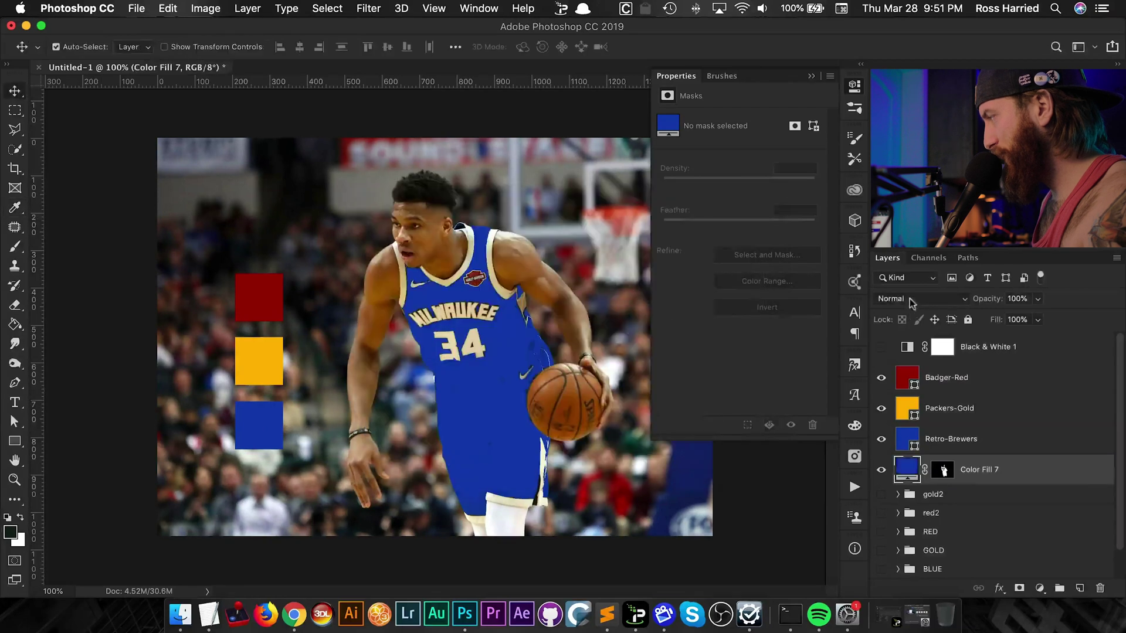
{"action": "left_click", "coordinate": [920, 298]}
{"action": "left_click", "coordinate": [901, 574]}
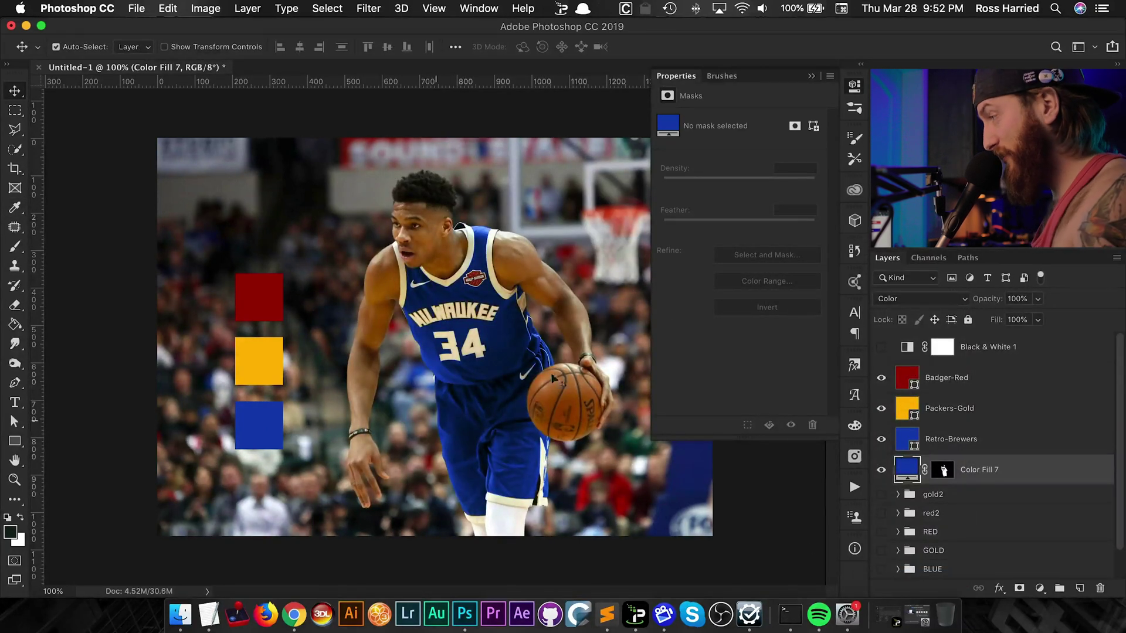
Move the blue swatch over the number on the jersey and show the Black & White layer for tone comparison.
{"action": "left_click_drag", "start_coordinate": [259, 432], "coordinate": [466, 350]}
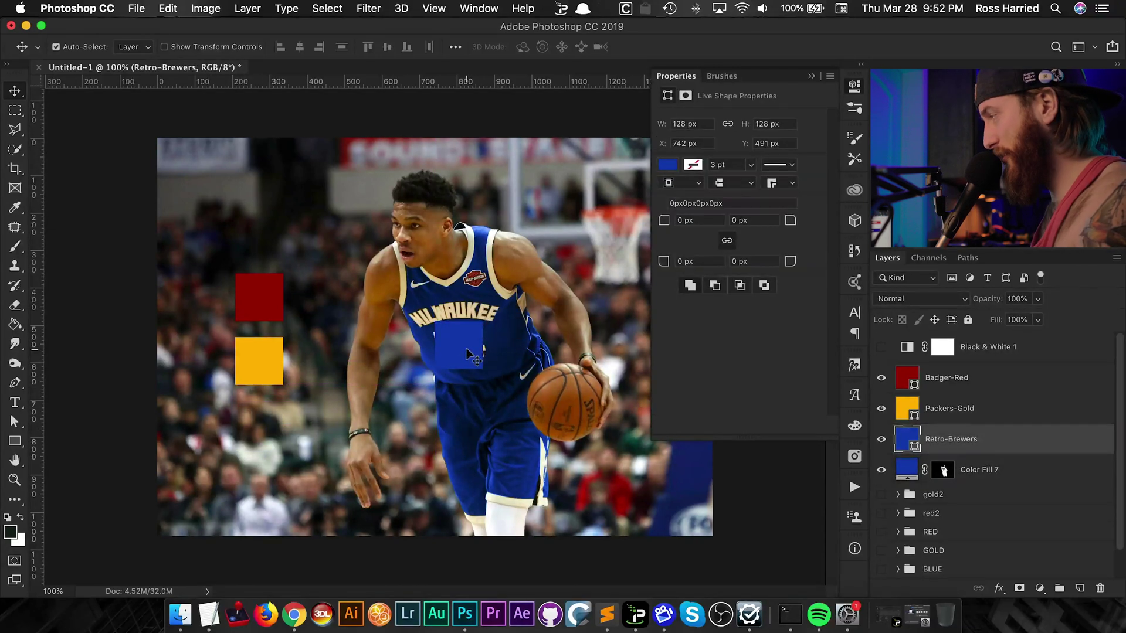
{"action": "left_click", "coordinate": [882, 347]}
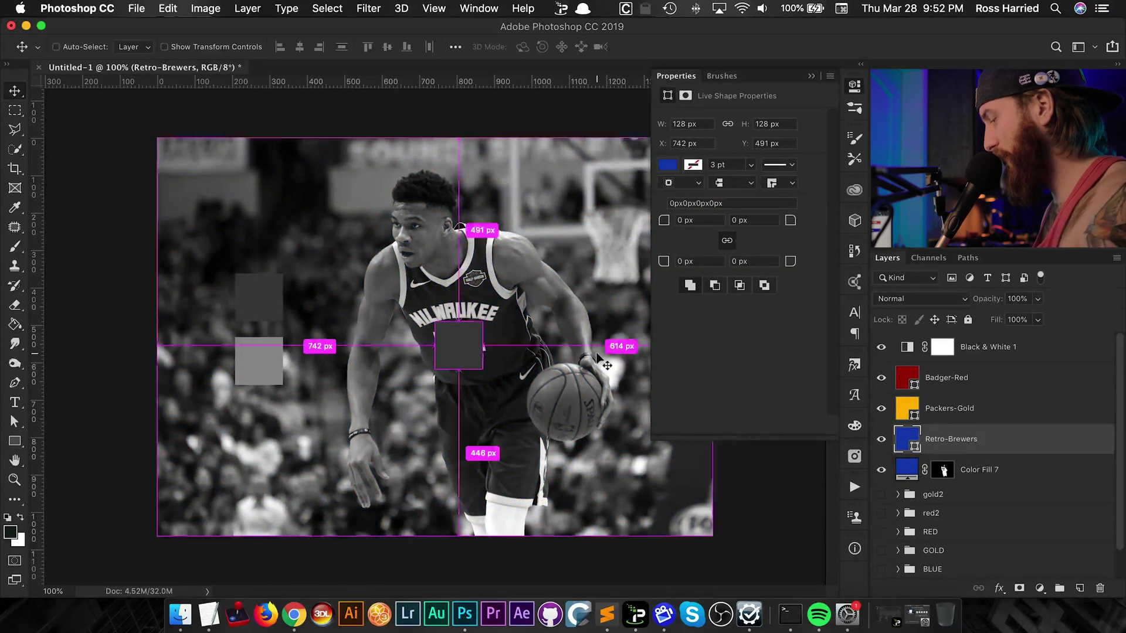
Add a Levels adjustment layer masked to the jersey, using the blue fill's mask, and place it beneath the blue fill layer.
{"action": "key", "text": "super+equal"}
{"action": "key", "text": "super+equal"}
{"action": "left_click_drag", "start_coordinate": [537, 360], "coordinate": [475, 301]}
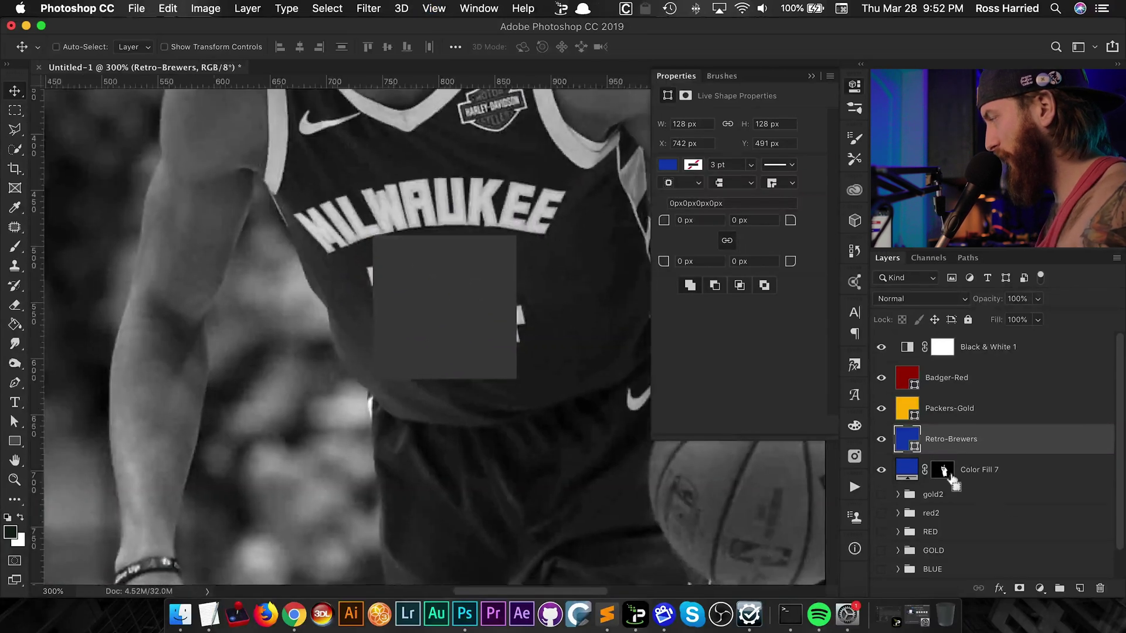
{"action": "left_click", "coordinate": [943, 469], "text": "super"}
{"action": "left_click", "coordinate": [1041, 588]}
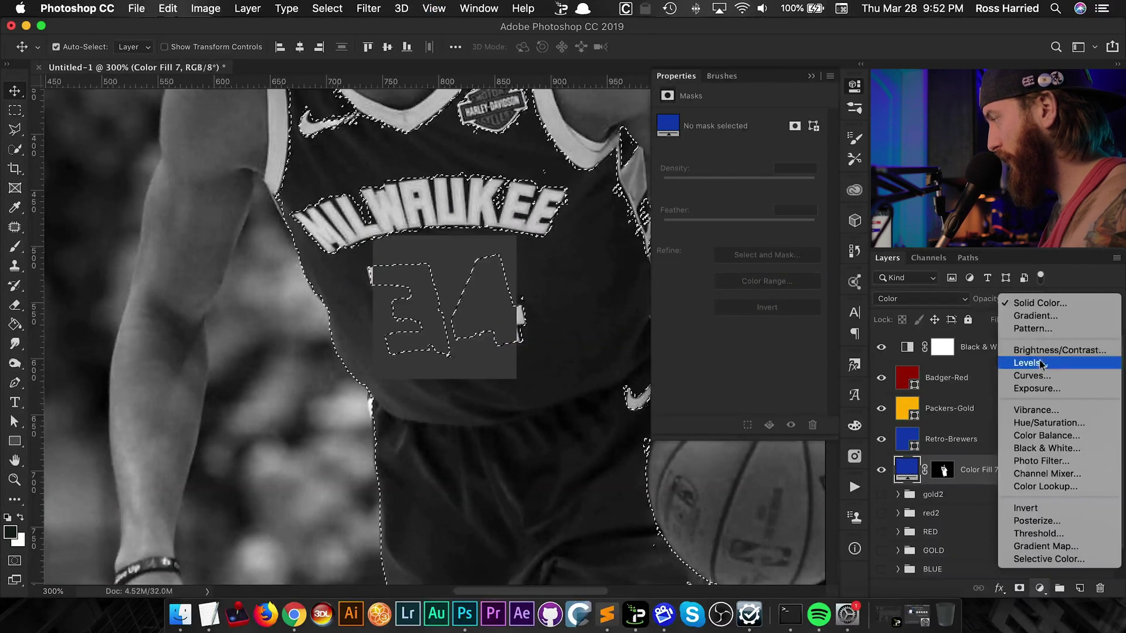
{"action": "left_click", "coordinate": [1030, 362]}
{"action": "key", "text": "super+bracketleft"}
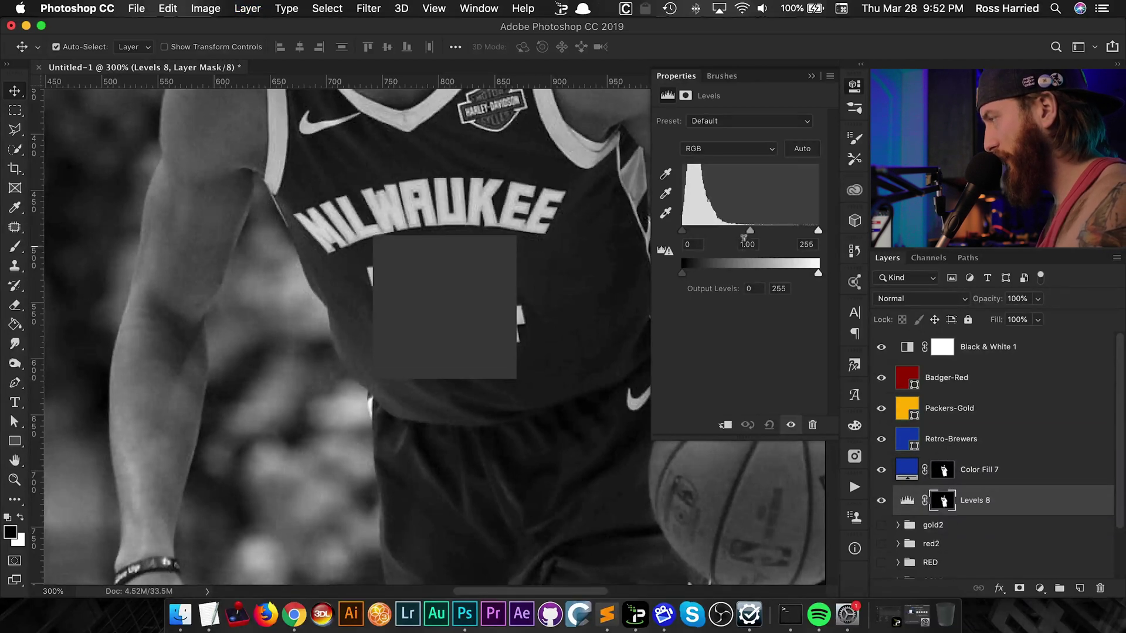
Set the jersey's Levels midtones to 1.51 and output white to 217 to match the swatch, and hide the Black & White layer.
{"action": "left_click_drag", "start_coordinate": [751, 231], "coordinate": [734, 232]}
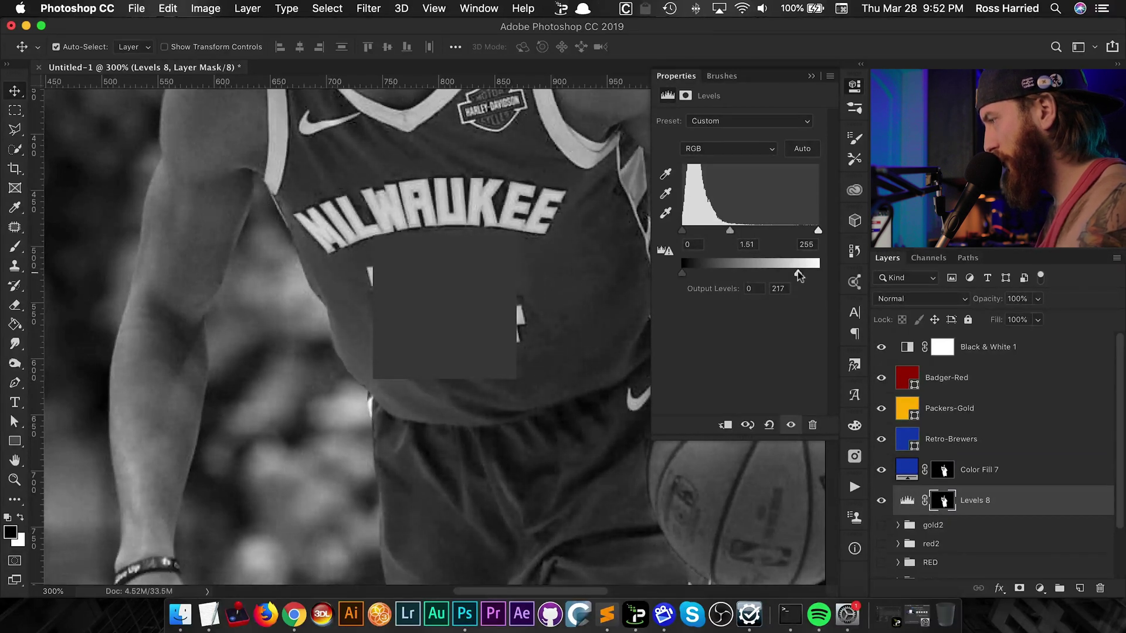
{"action": "left_click", "coordinate": [880, 346]}
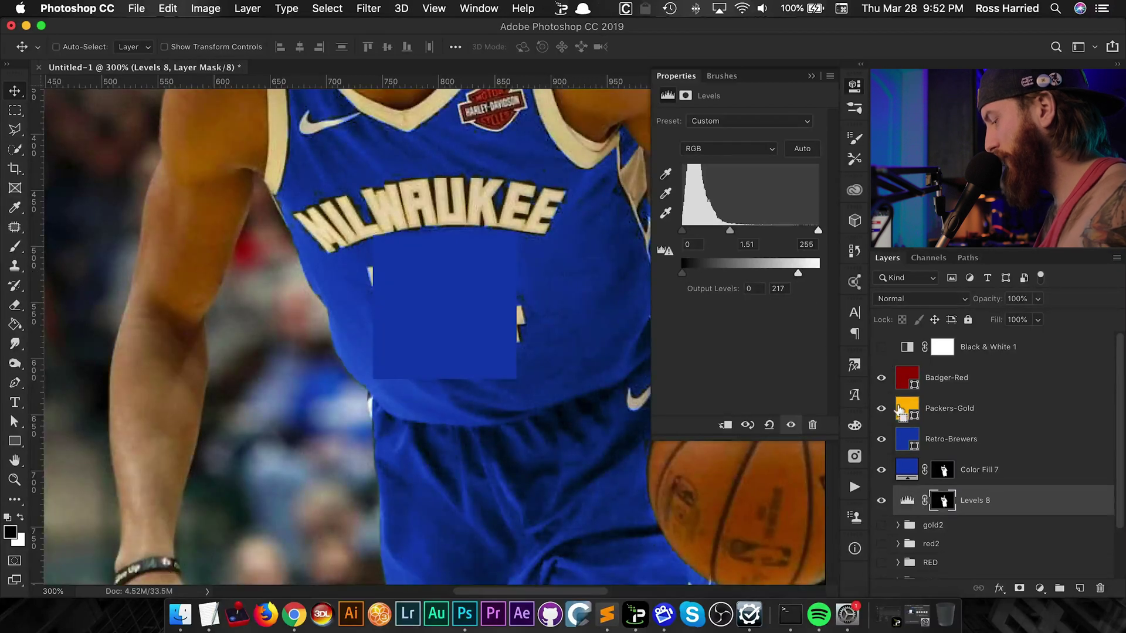
{"action": "key", "text": "super+0"}
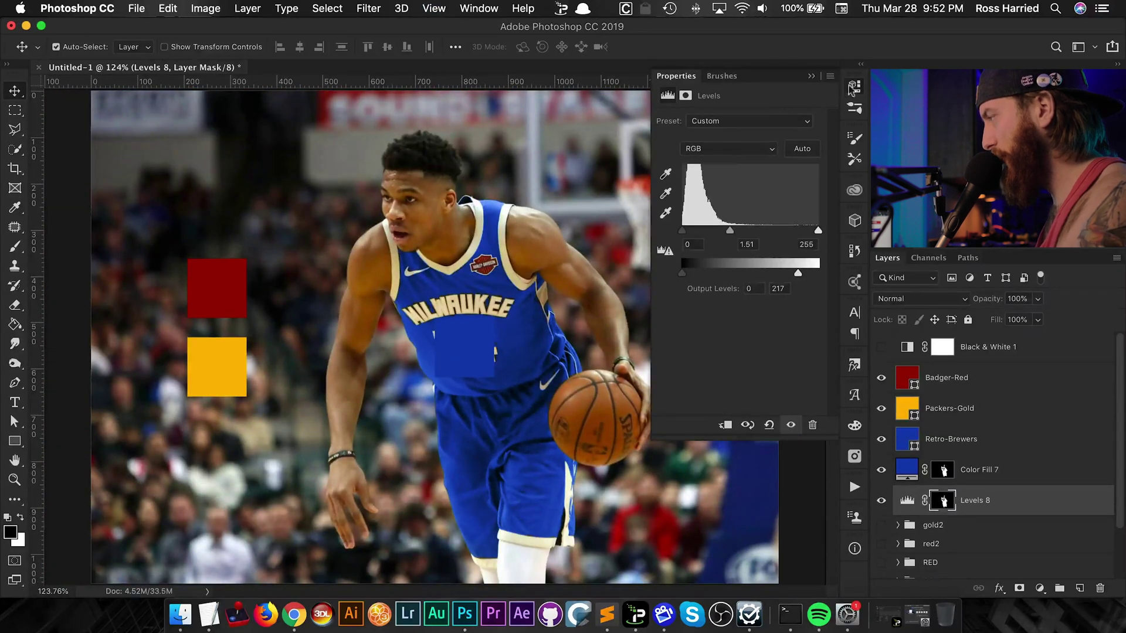
Move the blue swatch off the jersey number to sit just beneath the gold swatch.
{"action": "left_click", "coordinate": [853, 87]}
{"action": "left_click", "coordinate": [882, 438]}
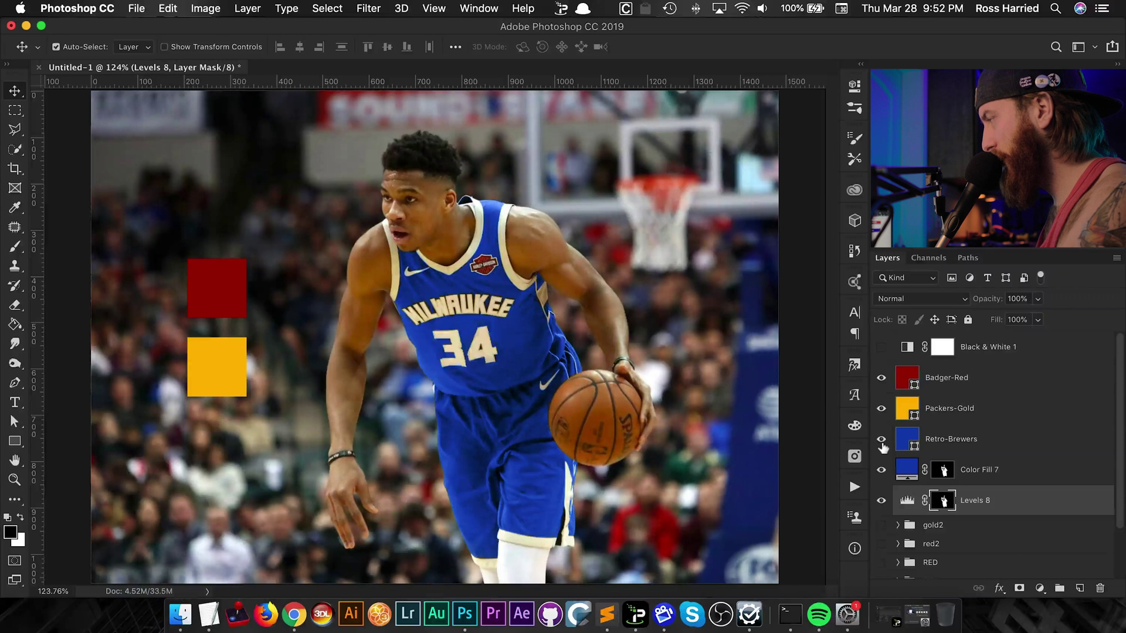
{"action": "left_click_drag", "start_coordinate": [473, 351], "coordinate": [232, 444]}
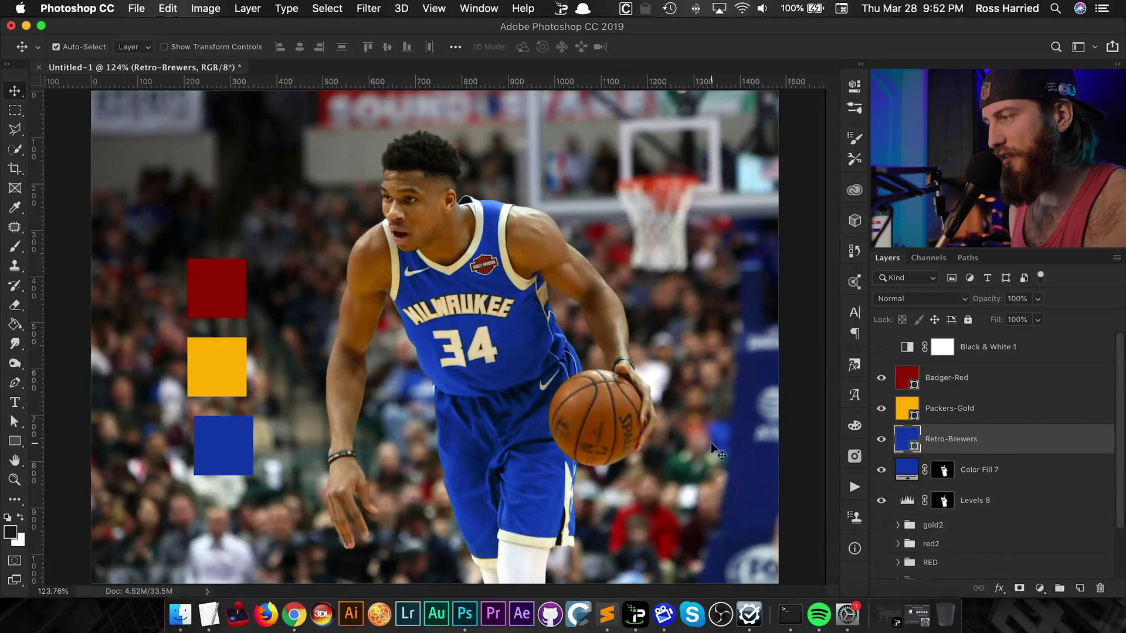